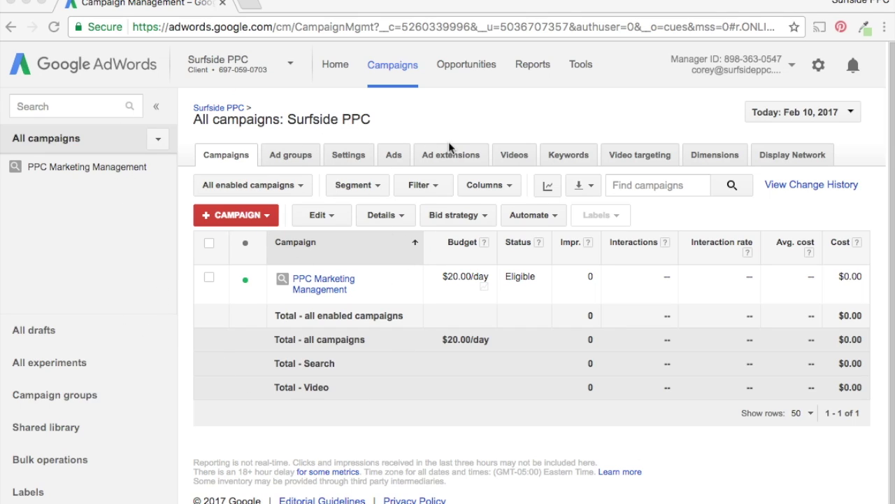
Start a new Display Network only campaign with the "Buy on your website" marketing objective
{"action": "left_click", "coordinate": [252, 217]}
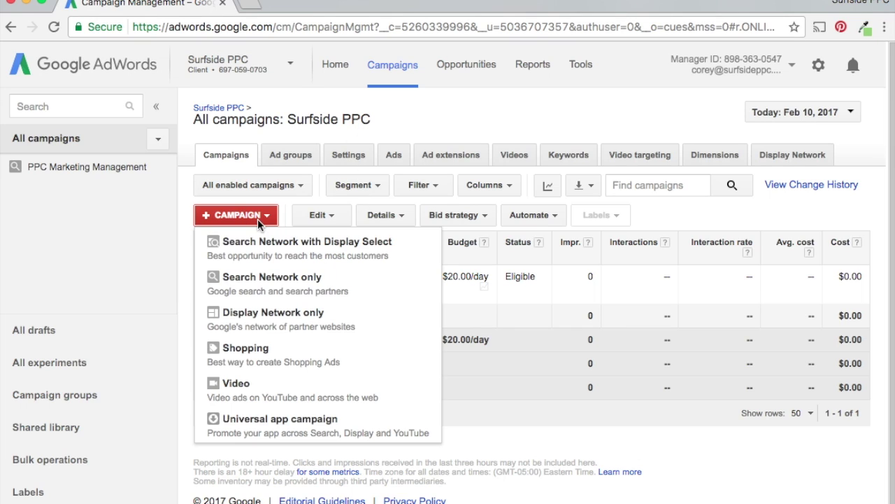
{"action": "left_click", "coordinate": [279, 313]}
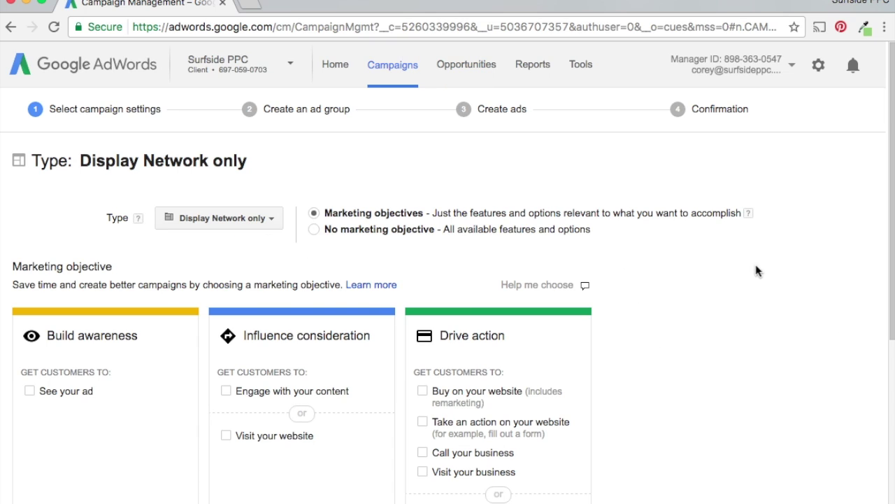
{"action": "scroll", "coordinate": [752, 270], "scroll_direction": "down", "scroll_amount": 1}
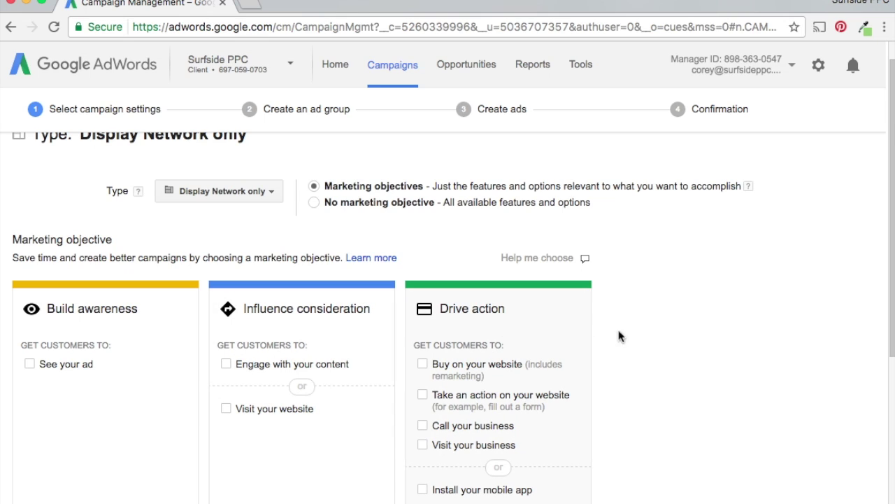
{"action": "scroll", "coordinate": [643, 323], "scroll_direction": "down", "scroll_amount": 1}
{"action": "scroll", "coordinate": [661, 311], "scroll_direction": "down", "scroll_amount": 5}
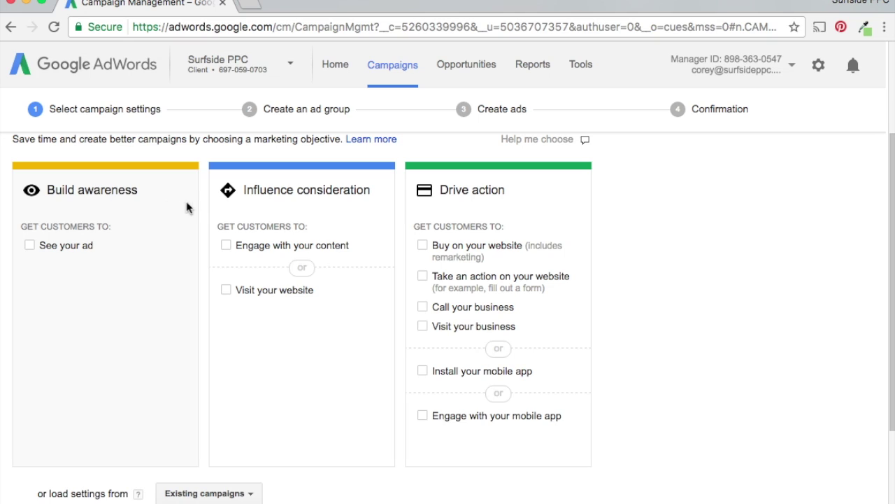
{"action": "left_click", "coordinate": [423, 245]}
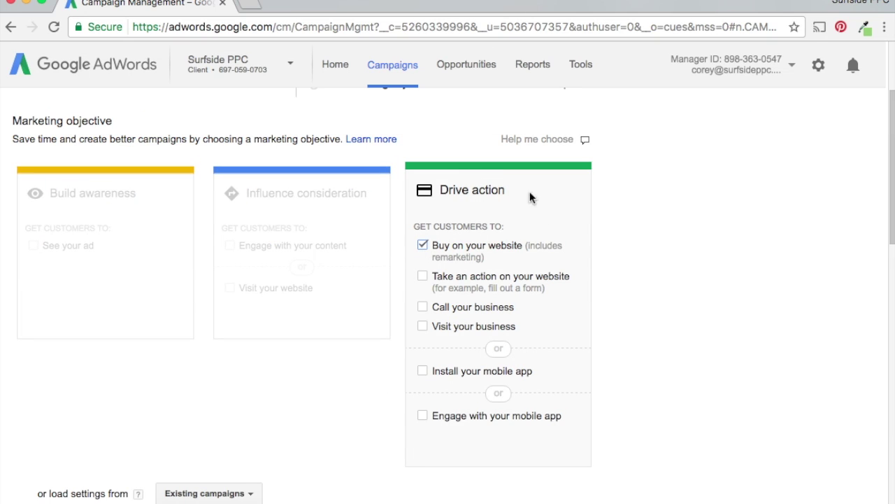
Name the campaign "Display > Food Delivery" and set its target location to United States
{"action": "scroll", "coordinate": [781, 264], "scroll_direction": "down", "scroll_amount": 3}
{"action": "scroll", "coordinate": [721, 255], "scroll_direction": "down", "scroll_amount": 4}
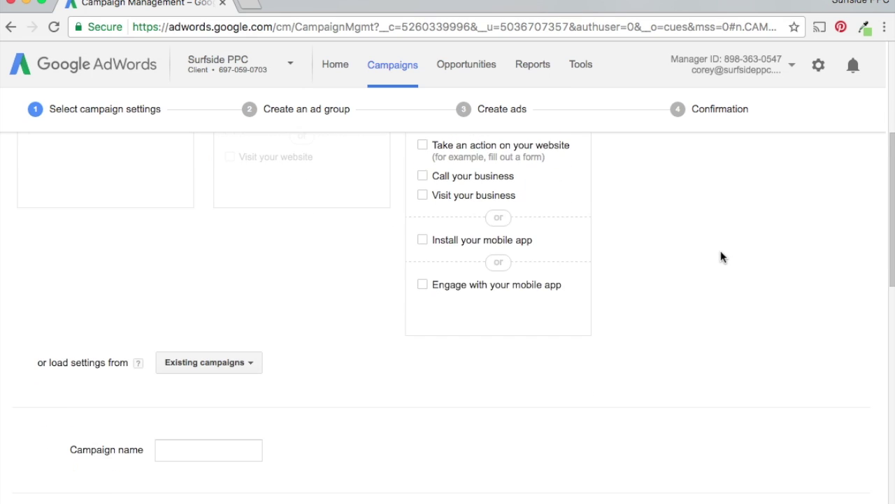
{"action": "scroll", "coordinate": [317, 315], "scroll_direction": "down", "scroll_amount": 2}
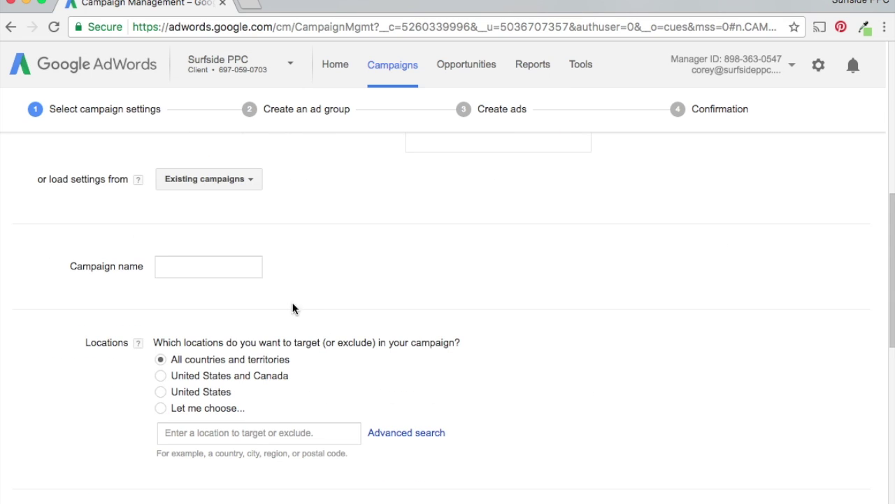
{"action": "left_click", "coordinate": [206, 271]}
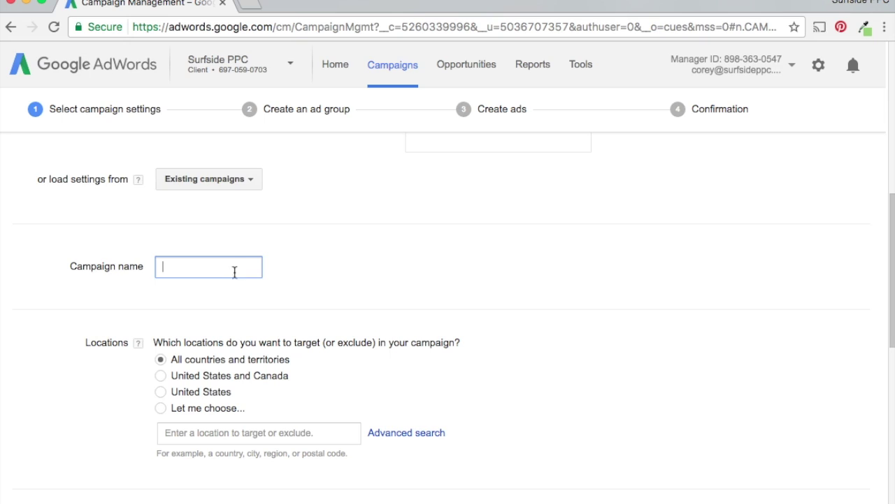
{"action": "type", "text": "Display > Food Delivery"}
{"action": "left_click", "coordinate": [606, 297]}
{"action": "scroll", "coordinate": [586, 297], "scroll_direction": "down", "scroll_amount": 2}
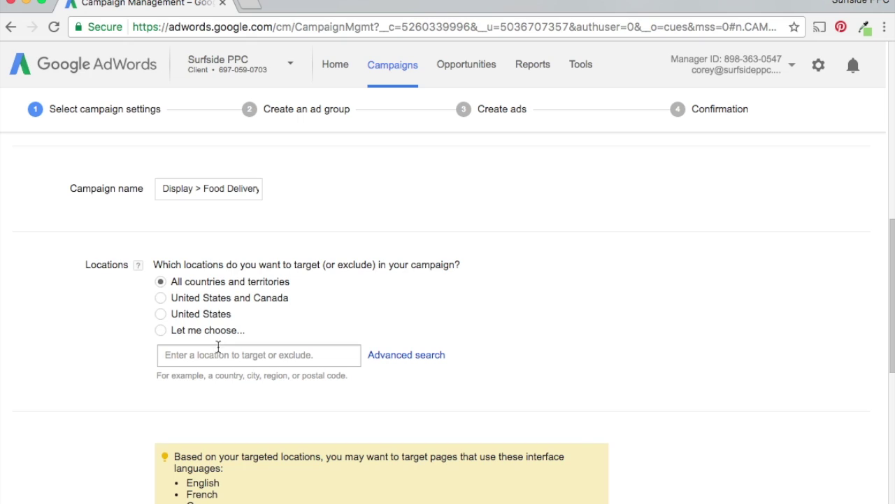
{"action": "left_click", "coordinate": [161, 314]}
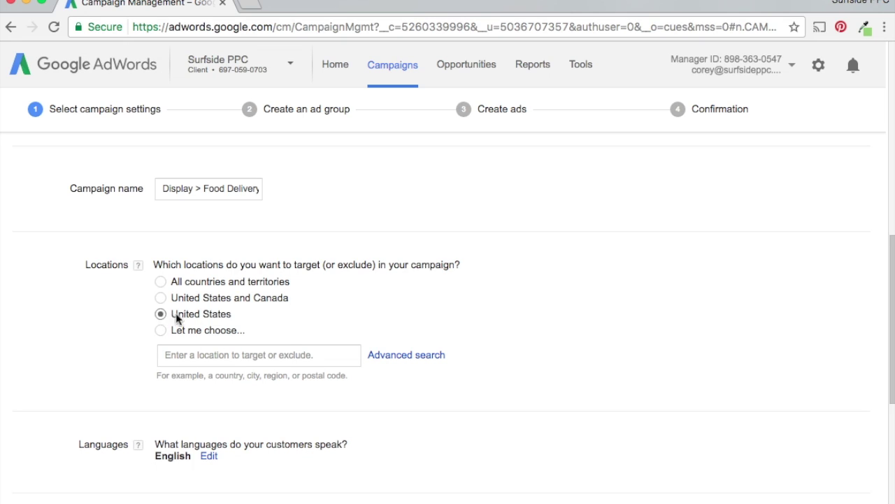
Open the campaign's language settings and examine the available customer languages
{"action": "scroll", "coordinate": [626, 336], "scroll_direction": "down", "scroll_amount": 3}
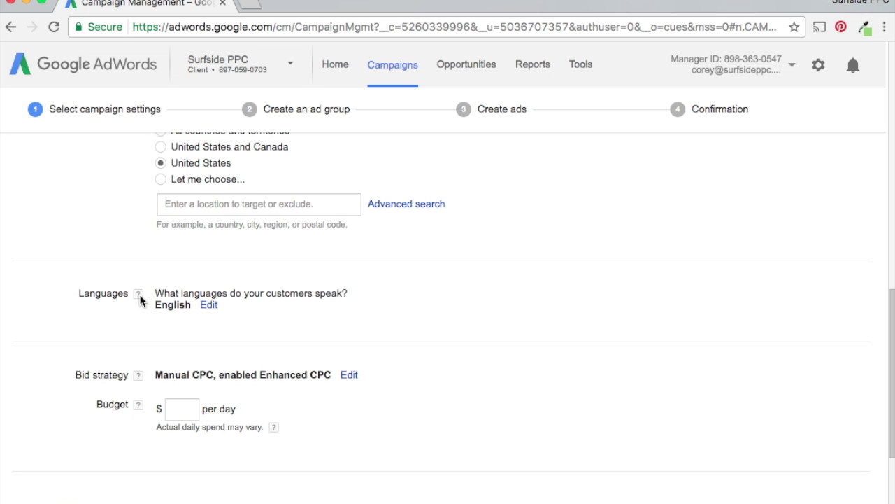
{"action": "left_click", "coordinate": [208, 305]}
{"action": "scroll", "coordinate": [230, 310], "scroll_direction": "down", "scroll_amount": 3}
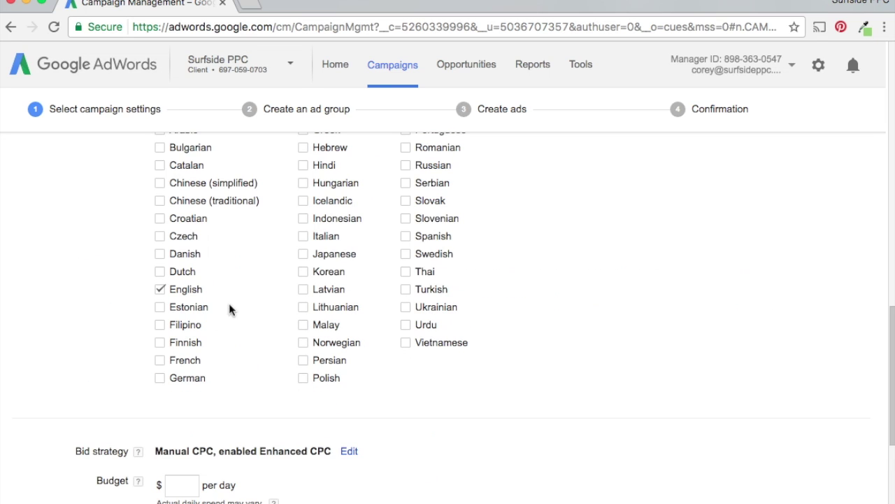
{"action": "scroll", "coordinate": [245, 350], "scroll_direction": "up", "scroll_amount": 3}
{"action": "scroll", "coordinate": [490, 325], "scroll_direction": "down", "scroll_amount": 4}
{"action": "scroll", "coordinate": [507, 311], "scroll_direction": "up", "scroll_amount": 1}
Open the bid strategy settings to review the available strategies, and set the budget to $15.00 per day
{"action": "scroll", "coordinate": [511, 301], "scroll_direction": "down", "scroll_amount": 5}
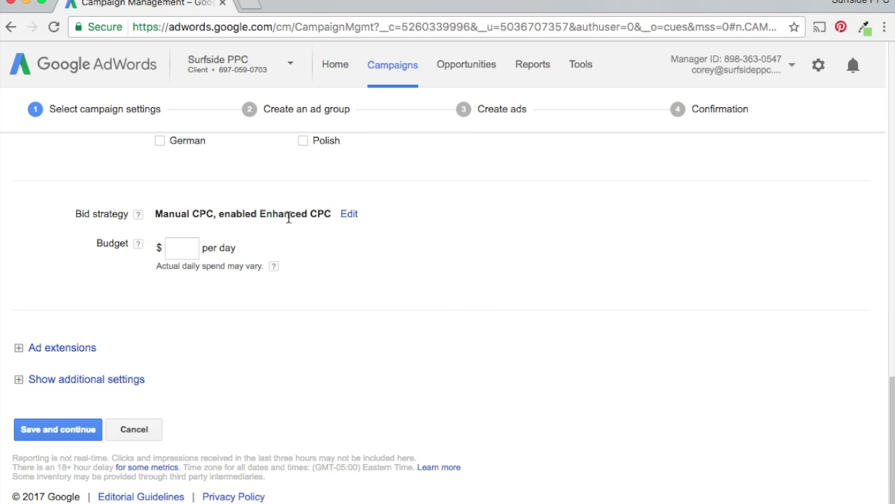
{"action": "left_click", "coordinate": [348, 215]}
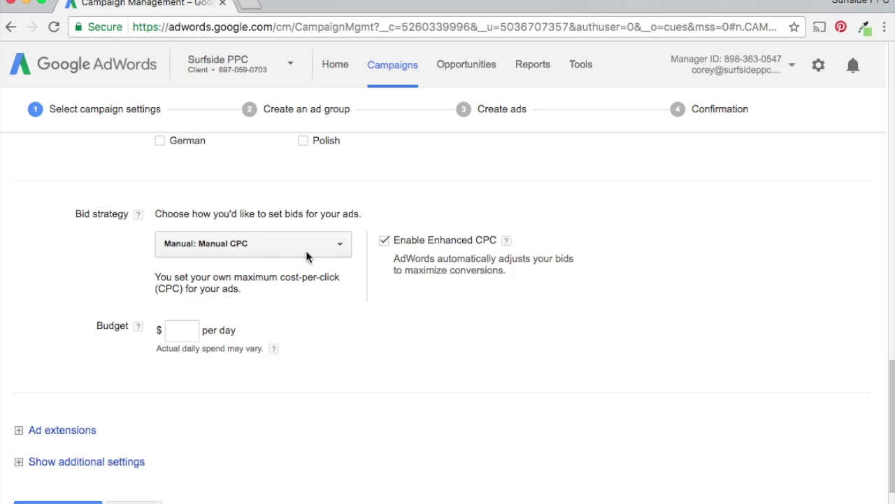
{"action": "left_click", "coordinate": [231, 246]}
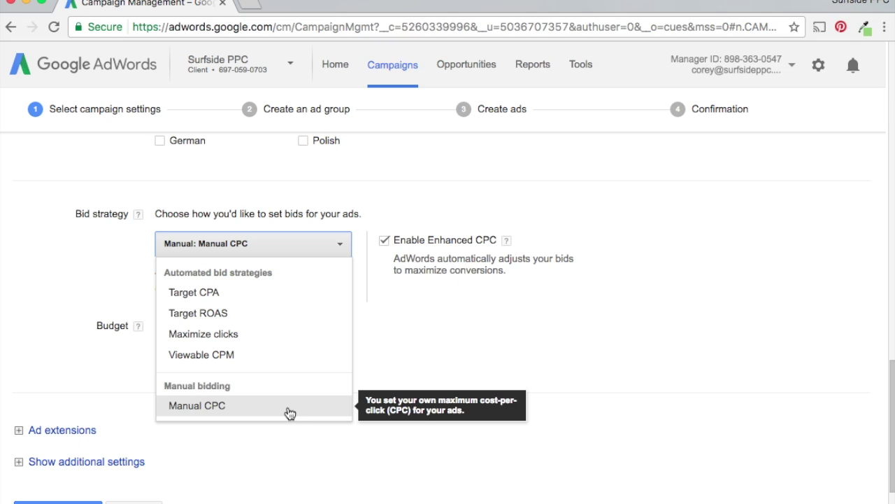
{"action": "left_click", "coordinate": [332, 245]}
{"action": "left_click", "coordinate": [181, 331]}
{"action": "type", "text": "15.00"}
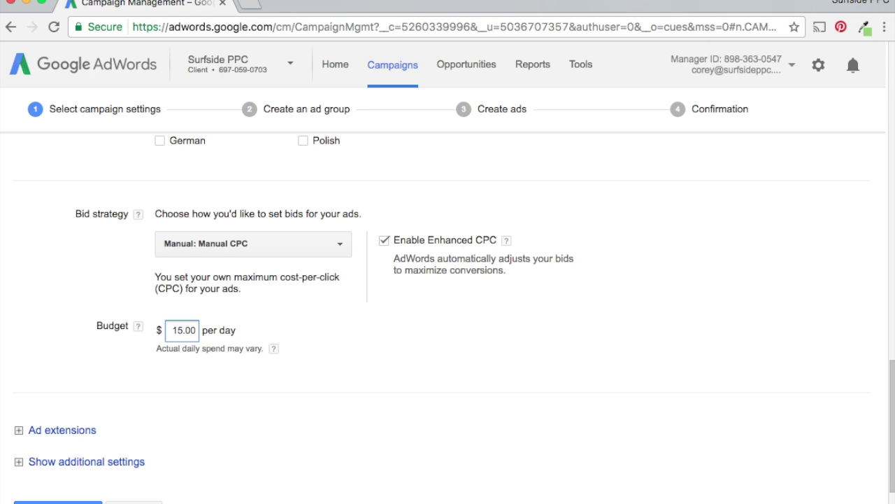
{"action": "left_click", "coordinate": [335, 362]}
Try extending the ads with location information and with a phone number in the ad extensions
{"action": "scroll", "coordinate": [447, 342], "scroll_direction": "down", "scroll_amount": 1}
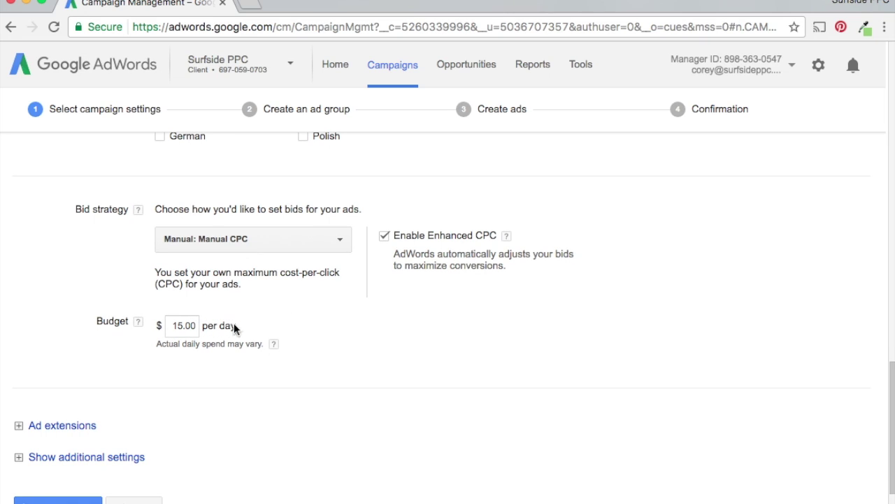
{"action": "scroll", "coordinate": [359, 354], "scroll_direction": "down", "scroll_amount": 1}
{"action": "scroll", "coordinate": [300, 357], "scroll_direction": "down", "scroll_amount": 2}
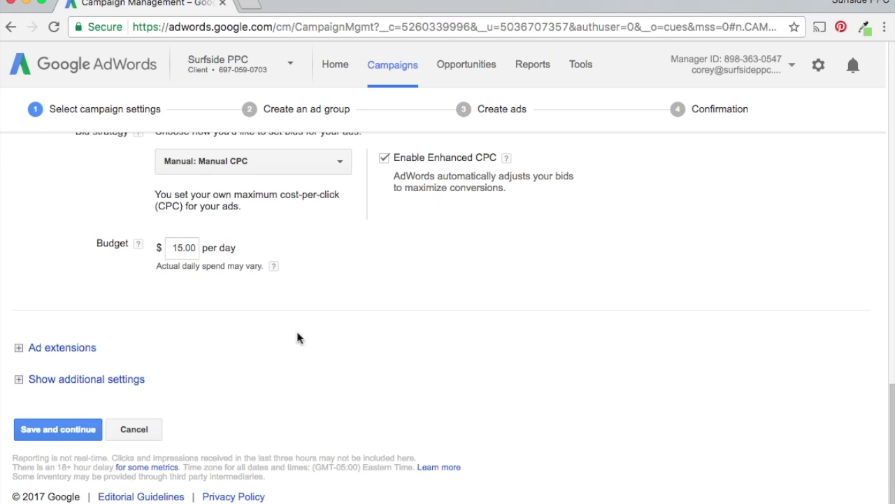
{"action": "left_click", "coordinate": [20, 349]}
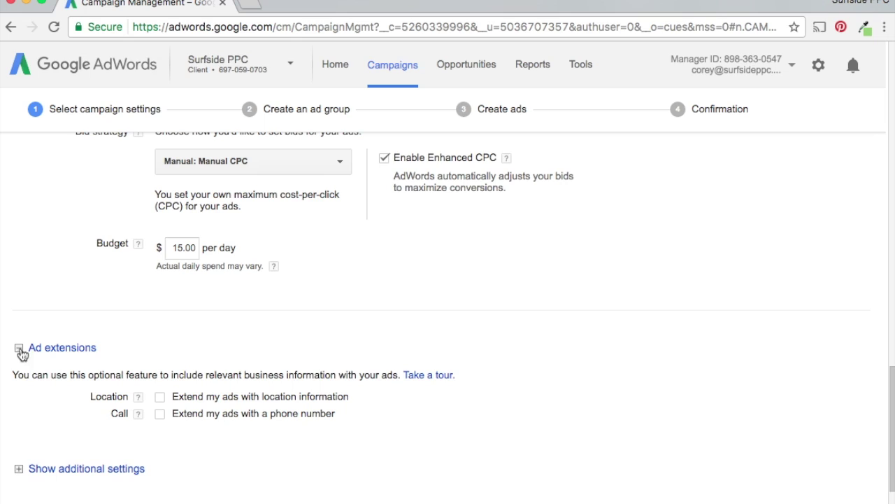
{"action": "left_click", "coordinate": [159, 397]}
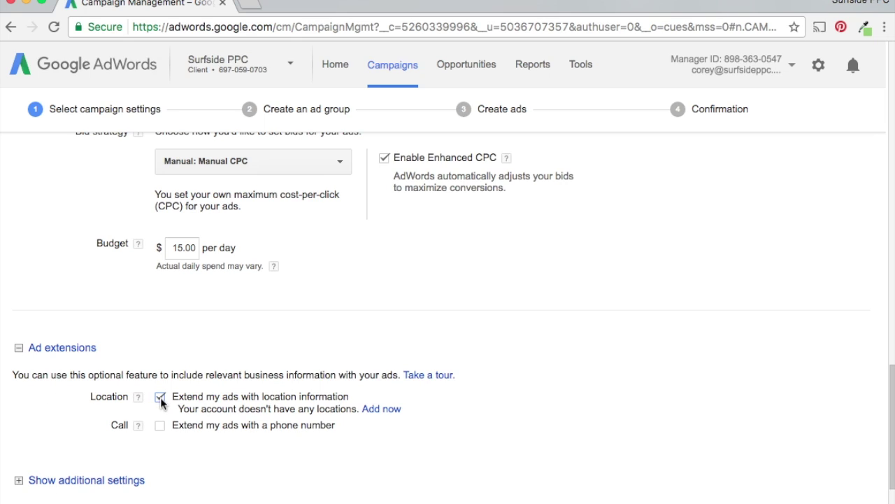
{"action": "left_click", "coordinate": [160, 397]}
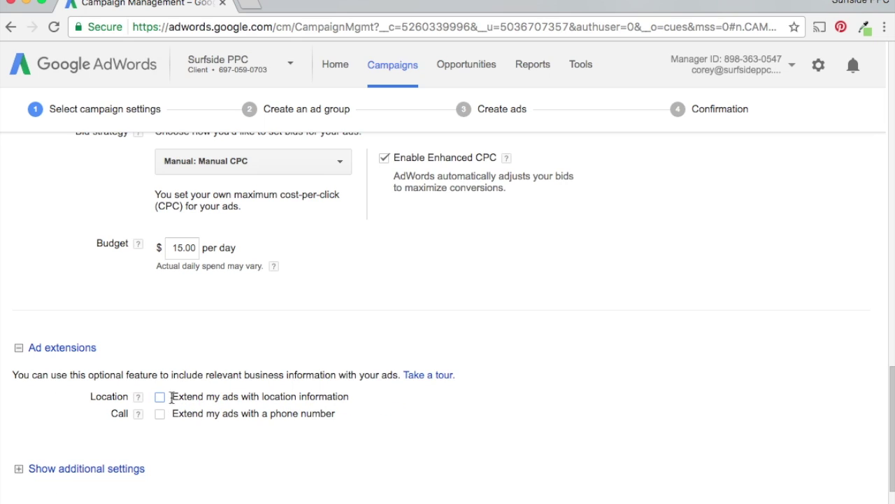
{"action": "left_click", "coordinate": [161, 414]}
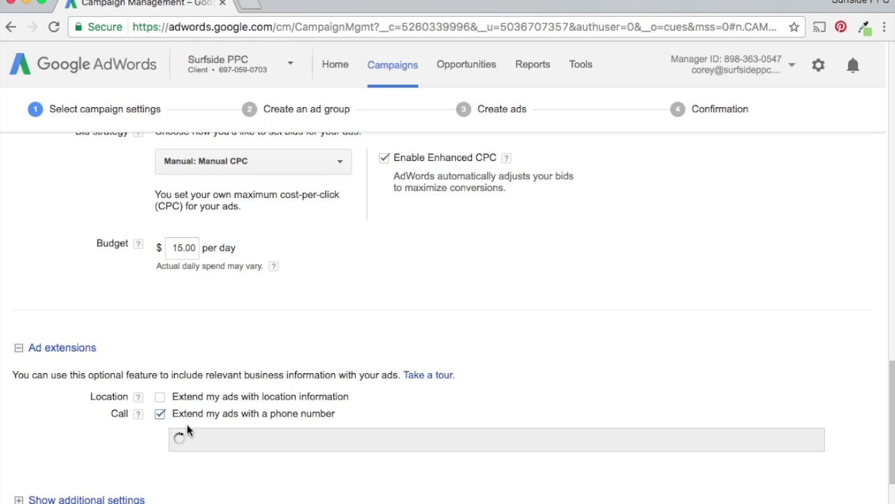
{"action": "left_click", "coordinate": [160, 413]}
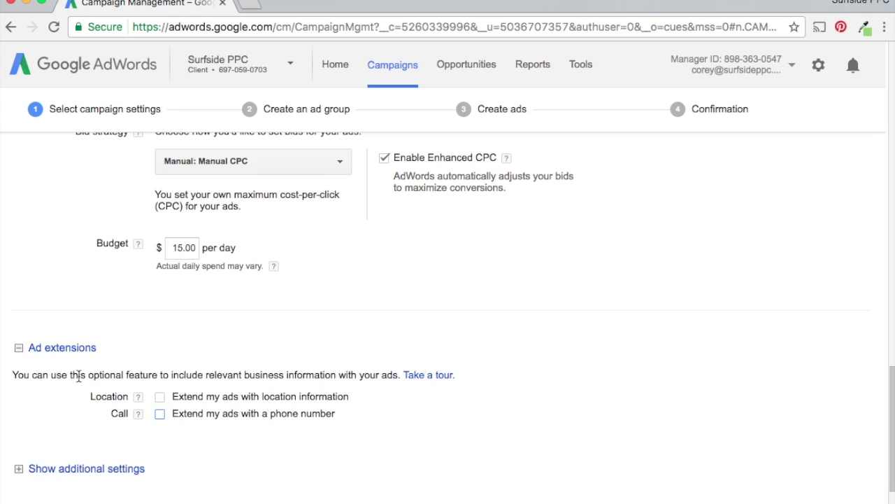
{"action": "left_click", "coordinate": [19, 348]}
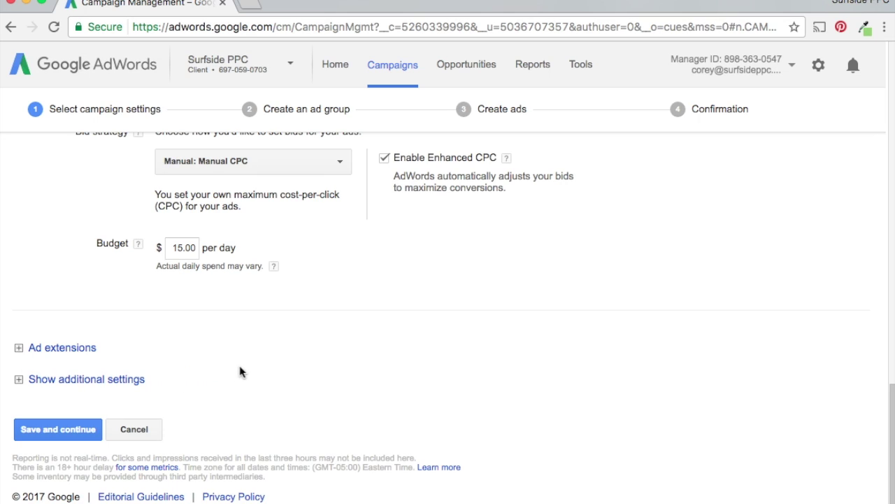
Set the advanced location targeting option to "People in my targeted location" in the additional settings
{"action": "left_click", "coordinate": [19, 380]}
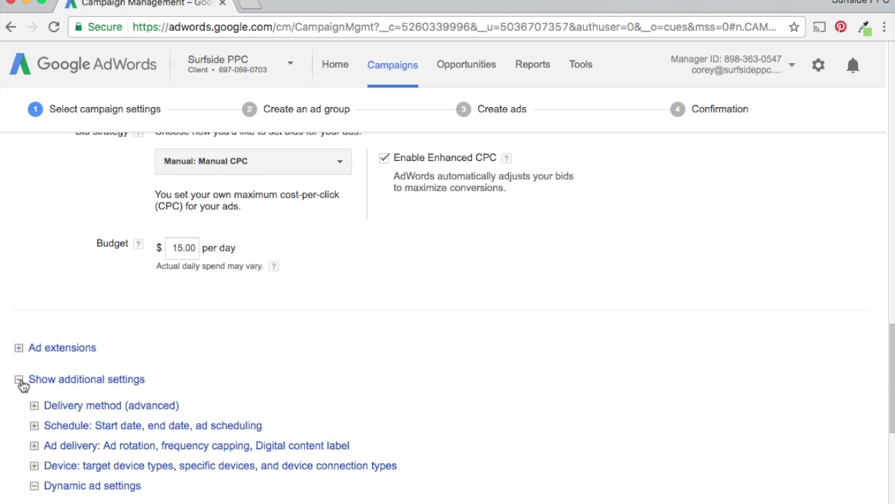
{"action": "scroll", "coordinate": [224, 367], "scroll_direction": "down", "scroll_amount": 5}
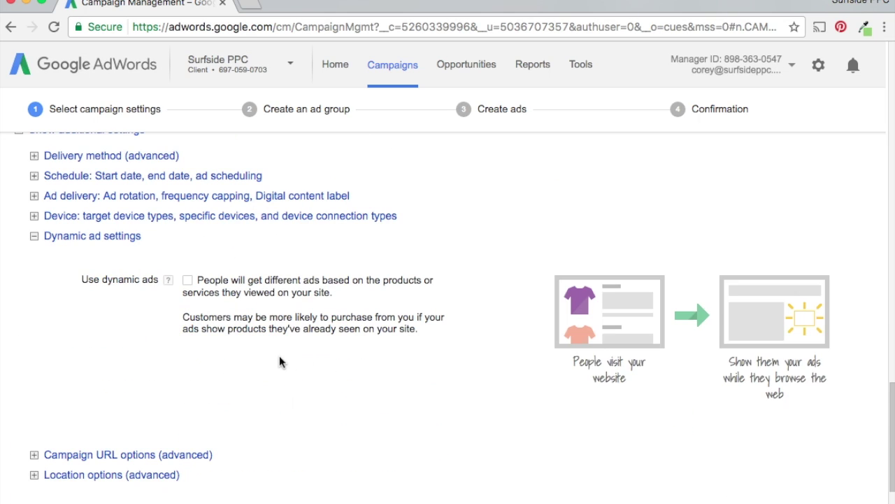
{"action": "scroll", "coordinate": [279, 356], "scroll_direction": "up", "scroll_amount": 1}
{"action": "scroll", "coordinate": [228, 378], "scroll_direction": "down", "scroll_amount": 3}
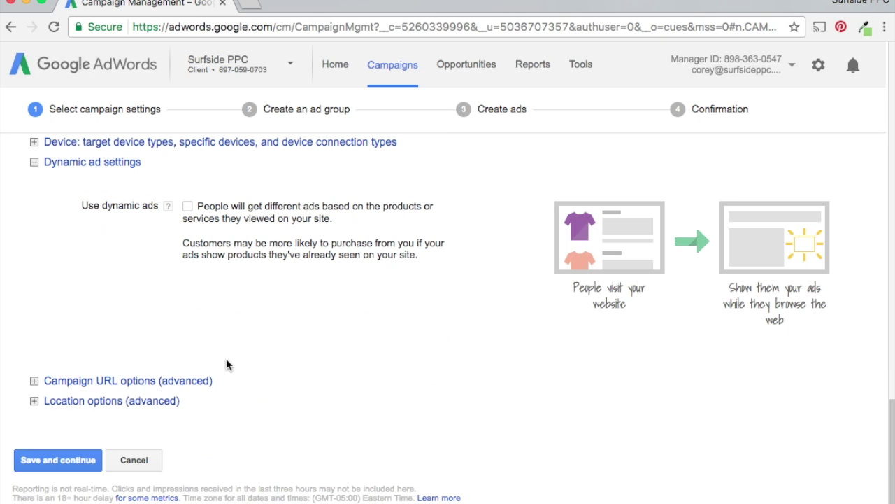
{"action": "left_click", "coordinate": [44, 404]}
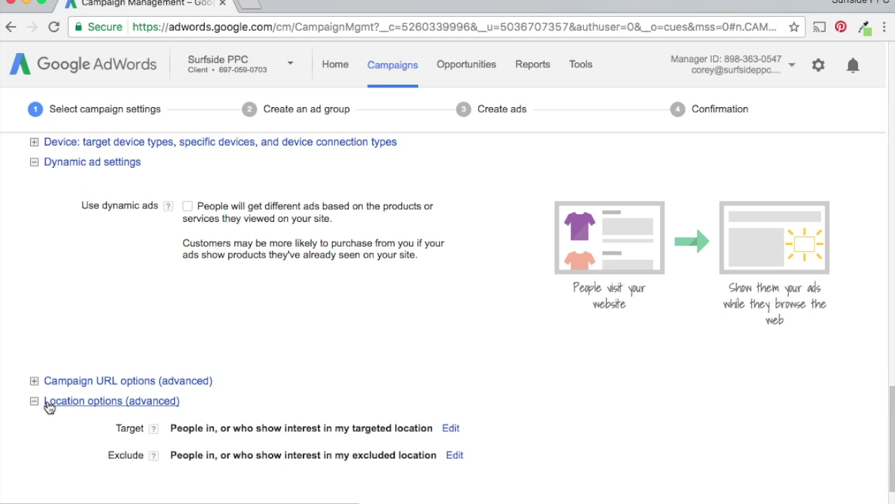
{"action": "scroll", "coordinate": [308, 371], "scroll_direction": "down", "scroll_amount": 3}
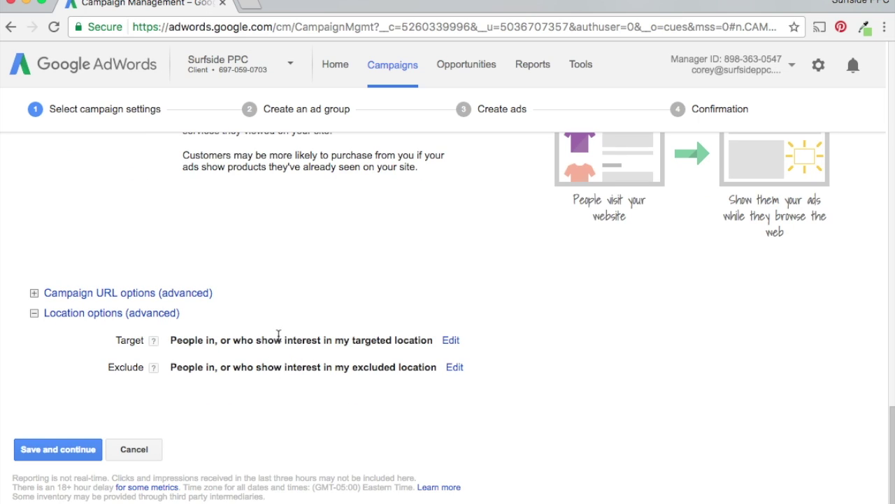
{"action": "left_click", "coordinate": [452, 342]}
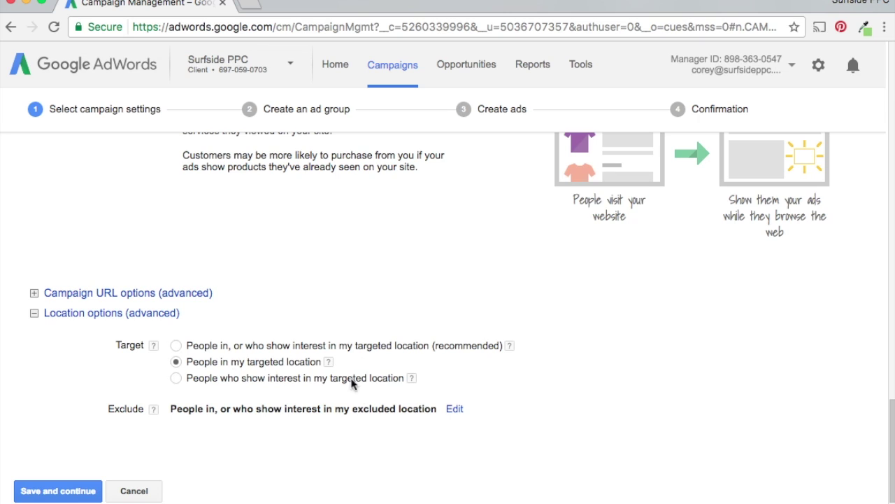
Examine the campaign's delivery method and its start date, end date and ad scheduling settings
{"action": "scroll", "coordinate": [358, 392], "scroll_direction": "up", "scroll_amount": 5}
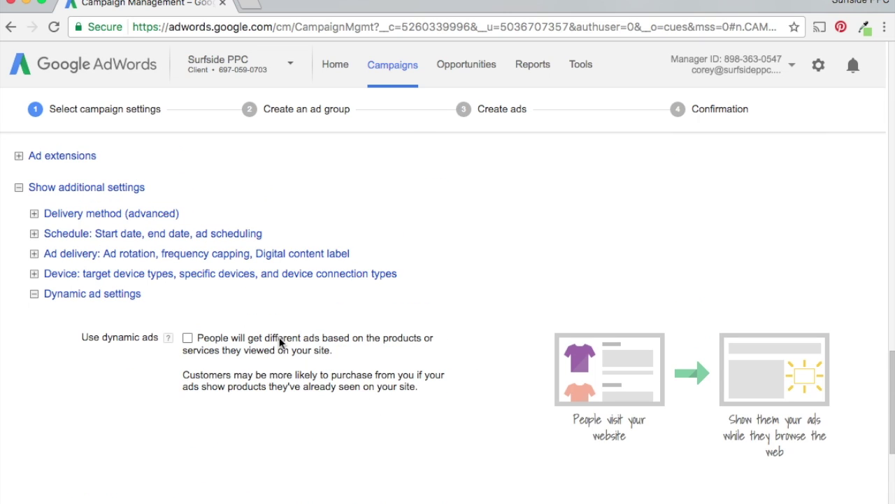
{"action": "left_click", "coordinate": [34, 214]}
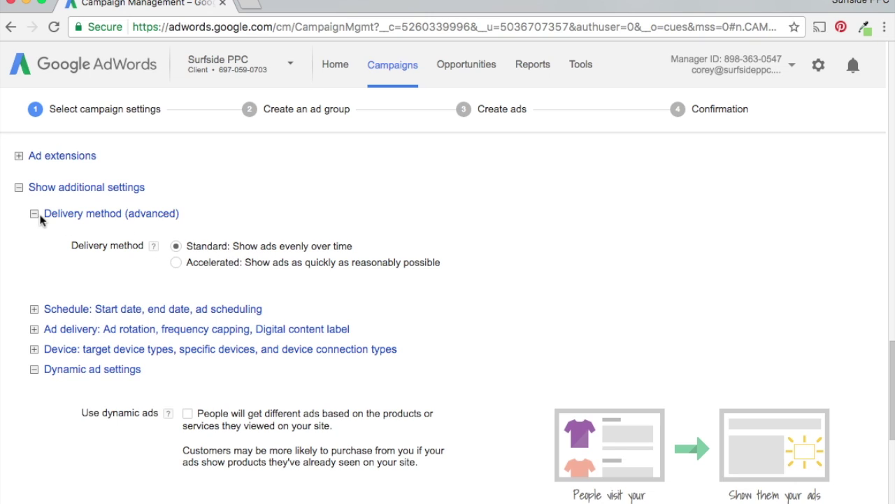
{"action": "left_click", "coordinate": [35, 217]}
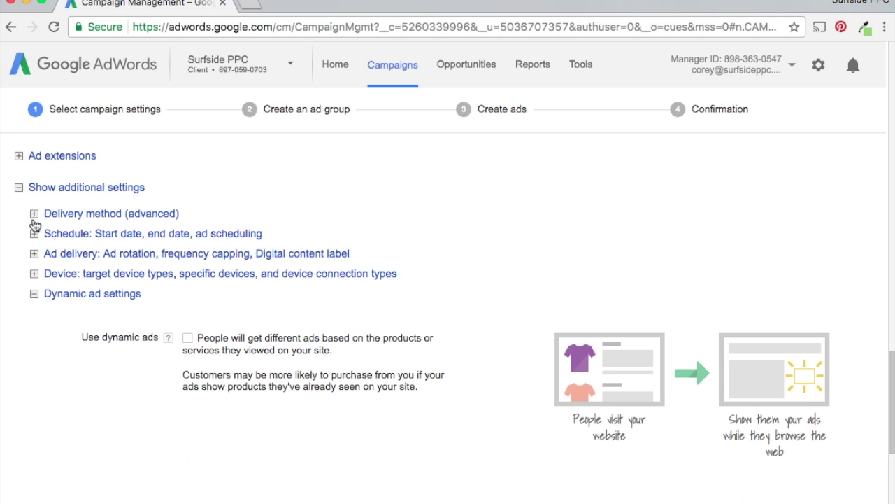
{"action": "left_click", "coordinate": [35, 236]}
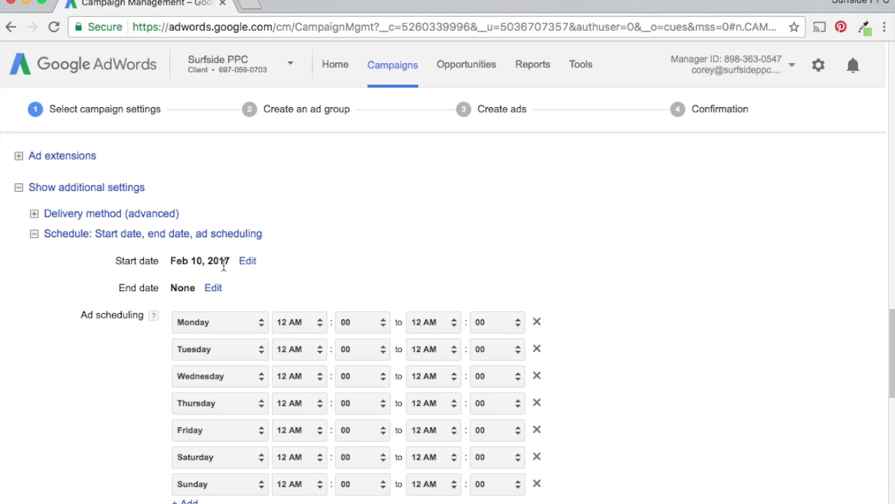
{"action": "left_click", "coordinate": [34, 235]}
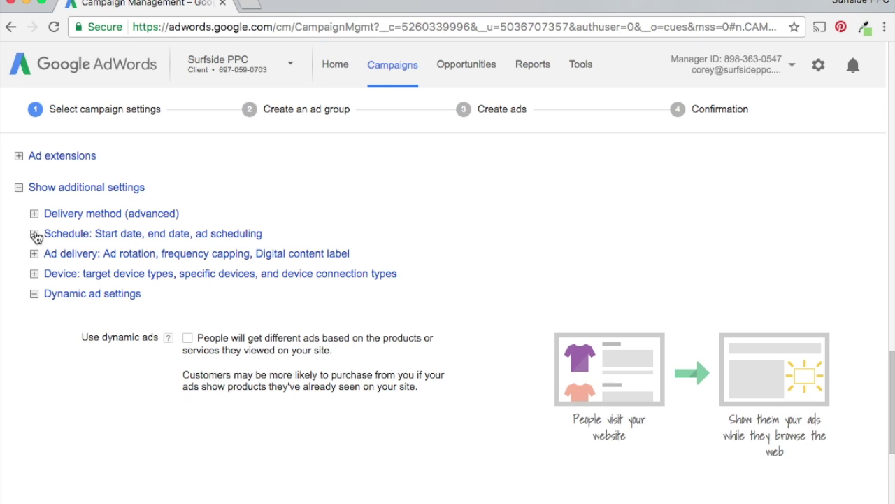
Cap the ad delivery frequency at 4 viewable impressions per day for this campaign
{"action": "left_click", "coordinate": [33, 255]}
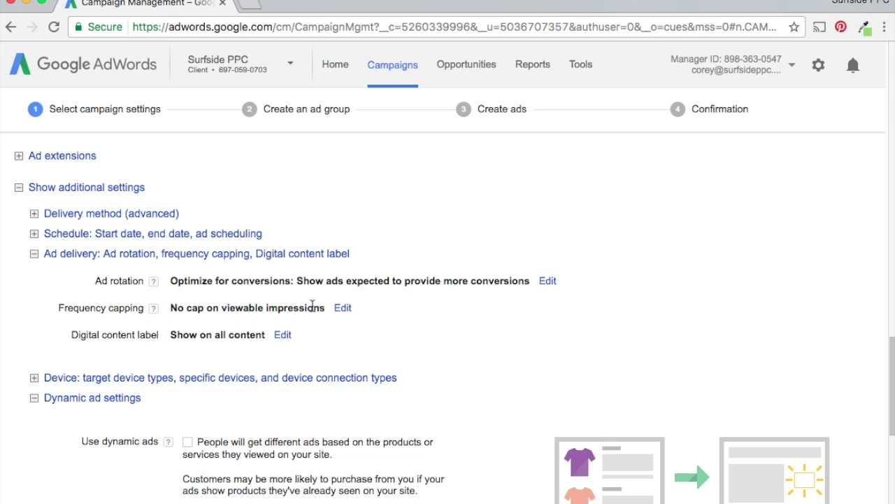
{"action": "left_click", "coordinate": [344, 308]}
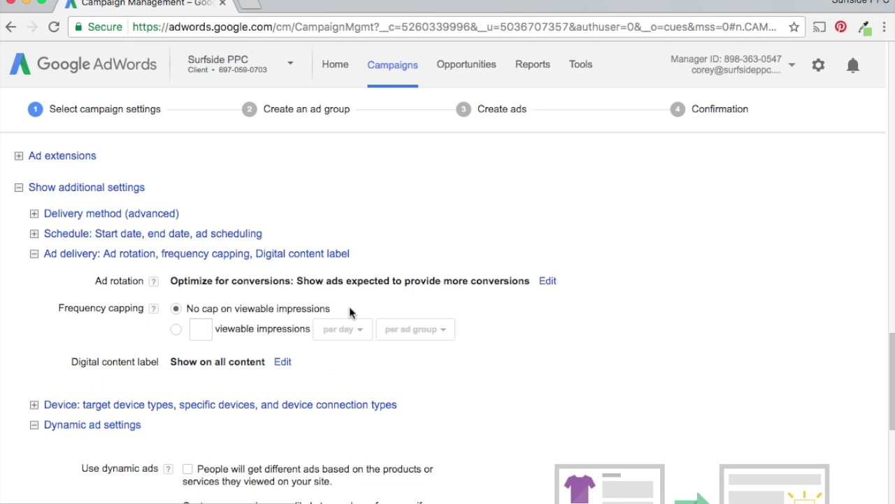
{"action": "left_click", "coordinate": [177, 329]}
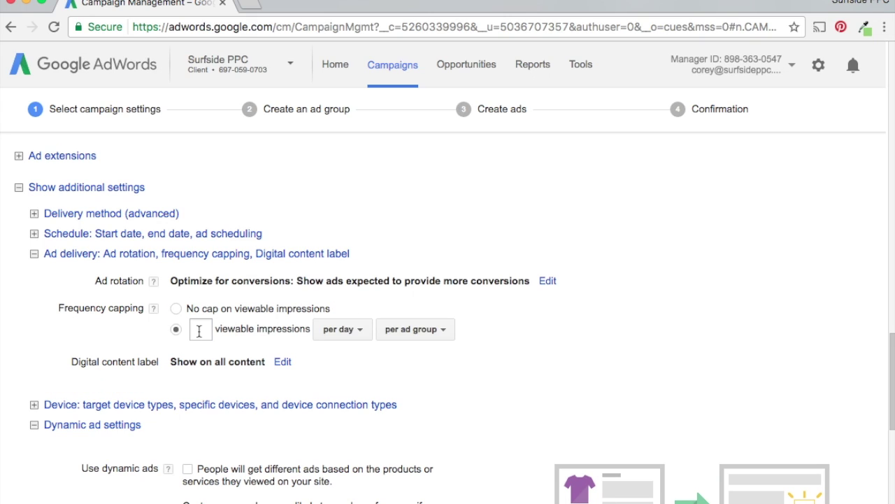
{"action": "type", "text": "4"}
{"action": "left_click", "coordinate": [395, 333]}
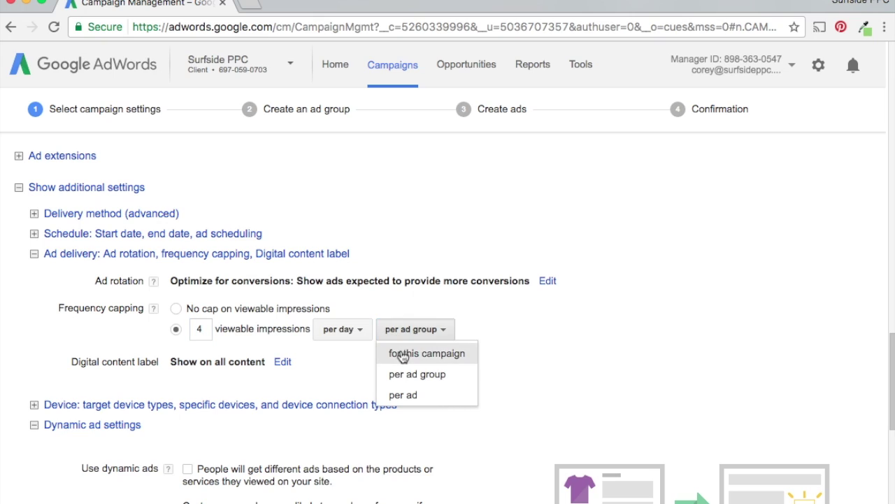
{"action": "left_click", "coordinate": [405, 353]}
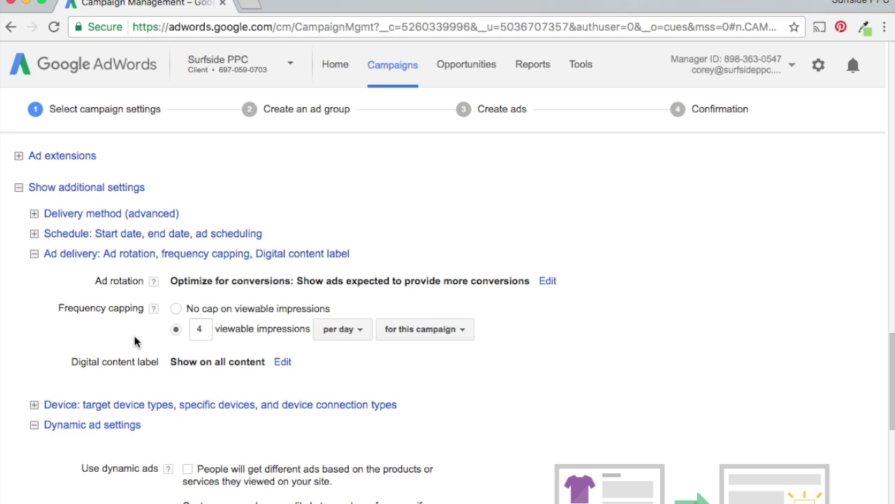
Collapse the additional settings, save the campaign settings and continue to ad group creation
{"action": "left_click", "coordinate": [35, 256]}
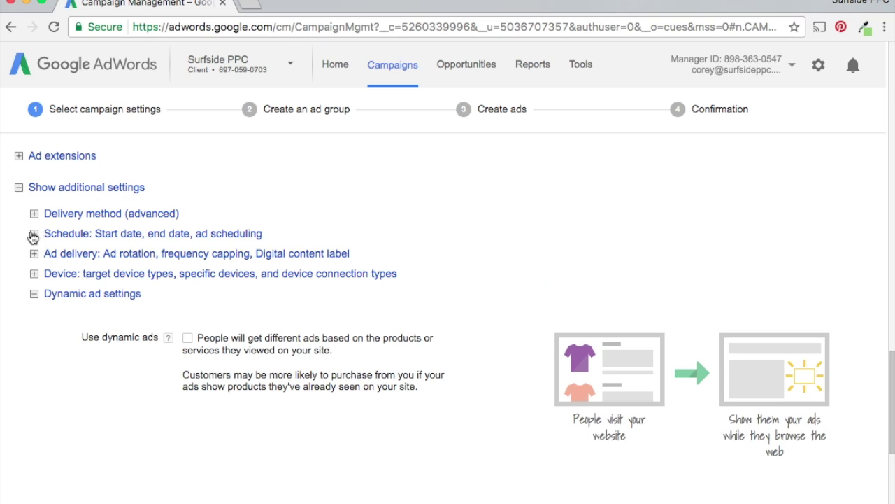
{"action": "left_click", "coordinate": [19, 187]}
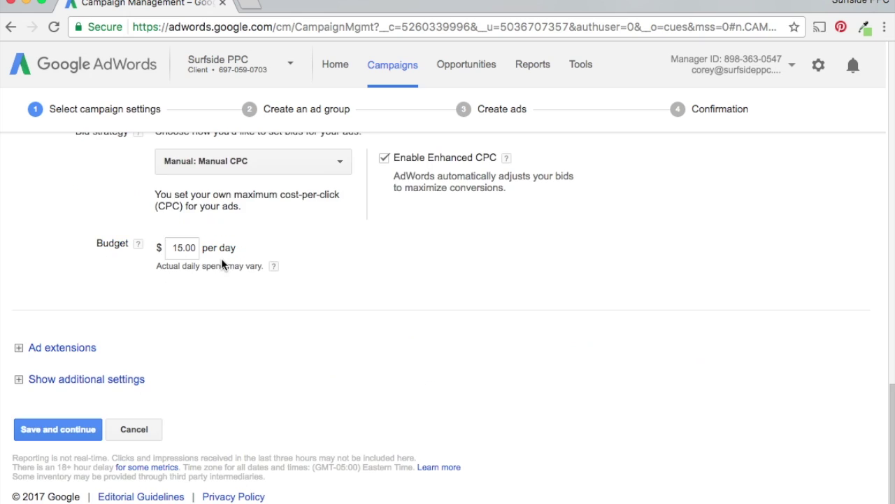
{"action": "left_click", "coordinate": [65, 435]}
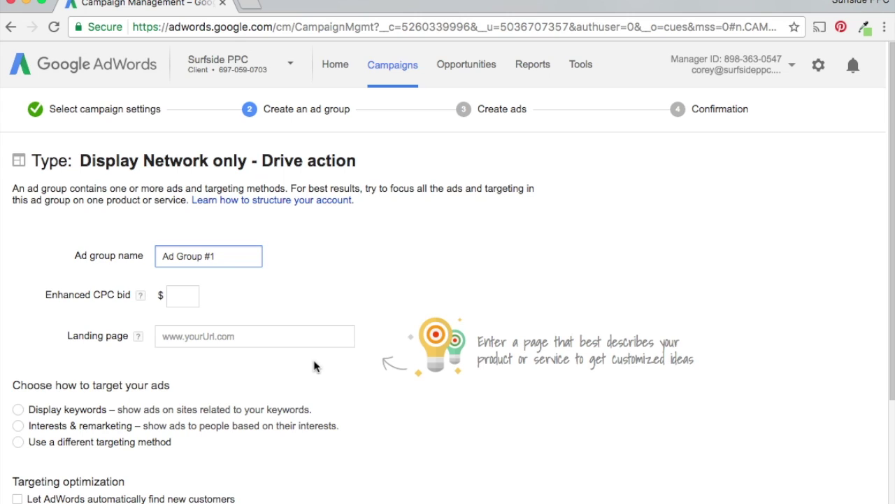
Name the ad group "Food Interests" and set its enhanced CPC bid to $1.00
{"action": "scroll", "coordinate": [300, 258], "scroll_direction": "down", "scroll_amount": 1}
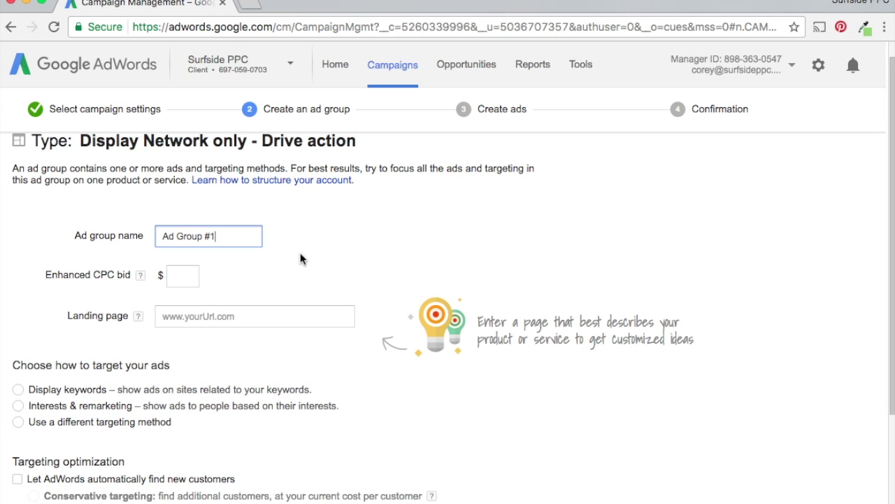
{"action": "left_click_drag", "start_coordinate": [236, 236], "coordinate": [153, 235]}
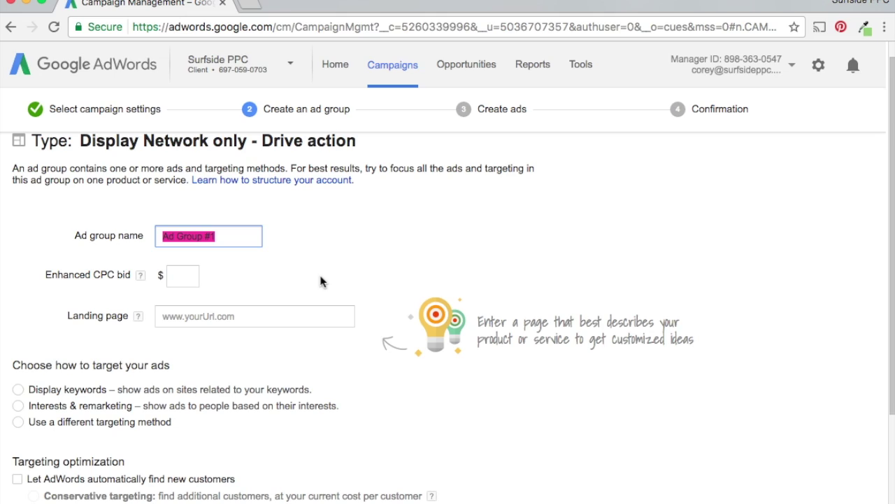
{"action": "type", "text": "Food "}
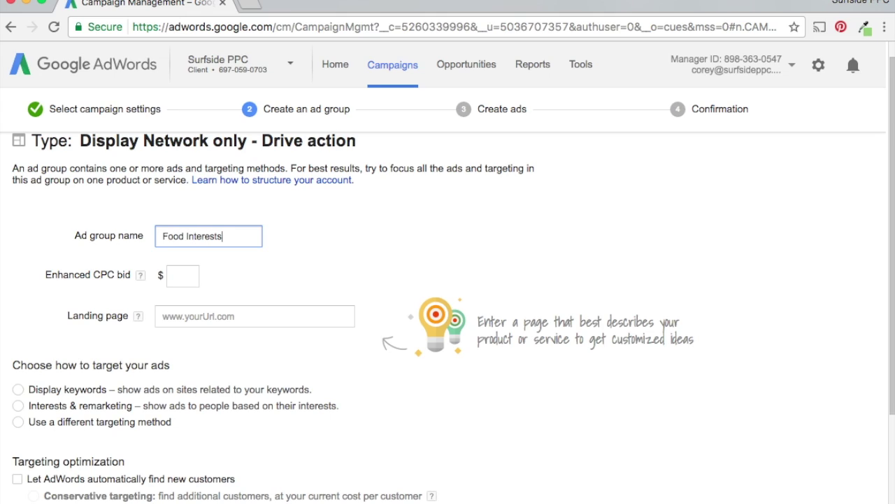
{"action": "type", "text": "Interests"}
{"action": "left_click", "coordinate": [178, 276]}
{"action": "type", "text": "1.00"}
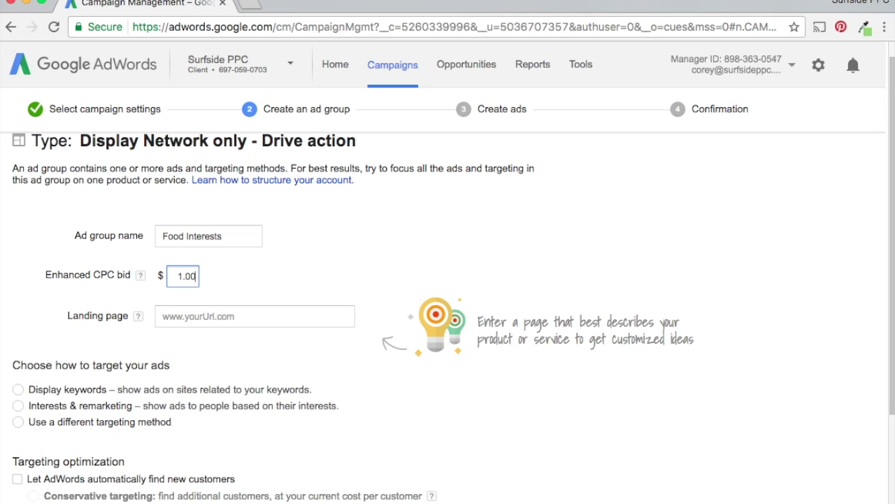
{"action": "left_click", "coordinate": [348, 274]}
Target the ads by "Interests & remarketing" and choose the "Affinity audiences" category
{"action": "scroll", "coordinate": [385, 272], "scroll_direction": "down", "scroll_amount": 3}
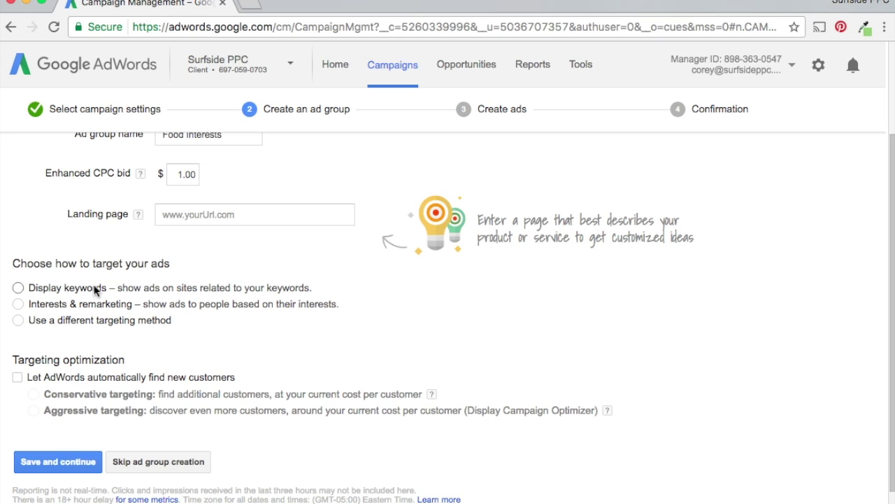
{"action": "scroll", "coordinate": [423, 311], "scroll_direction": "down", "scroll_amount": 1}
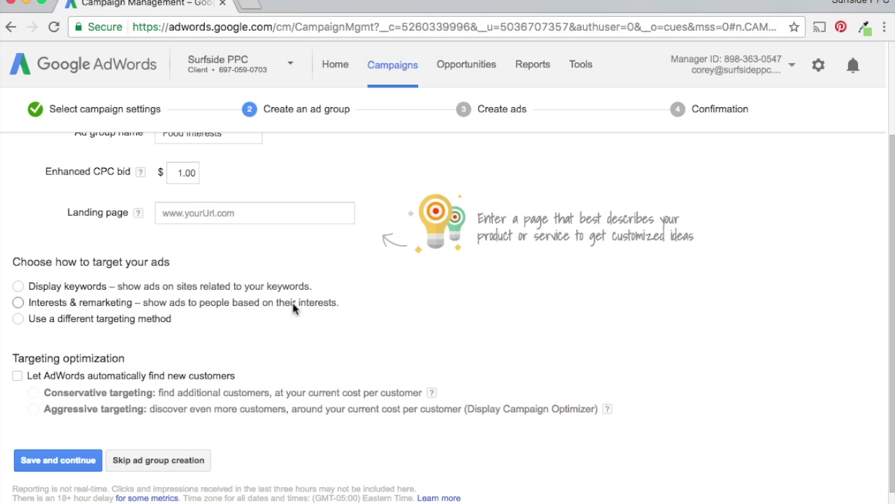
{"action": "scroll", "coordinate": [324, 300], "scroll_direction": "up", "scroll_amount": 2}
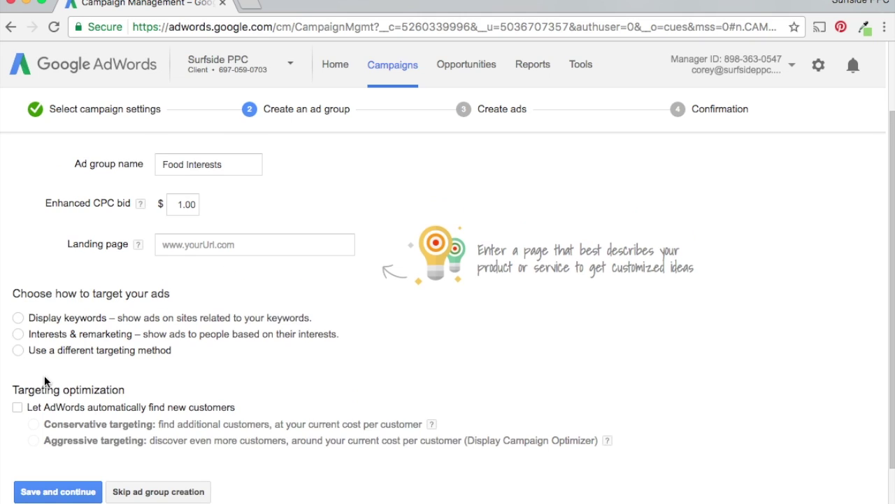
{"action": "left_click", "coordinate": [19, 333]}
{"action": "scroll", "coordinate": [345, 343], "scroll_direction": "down", "scroll_amount": 5}
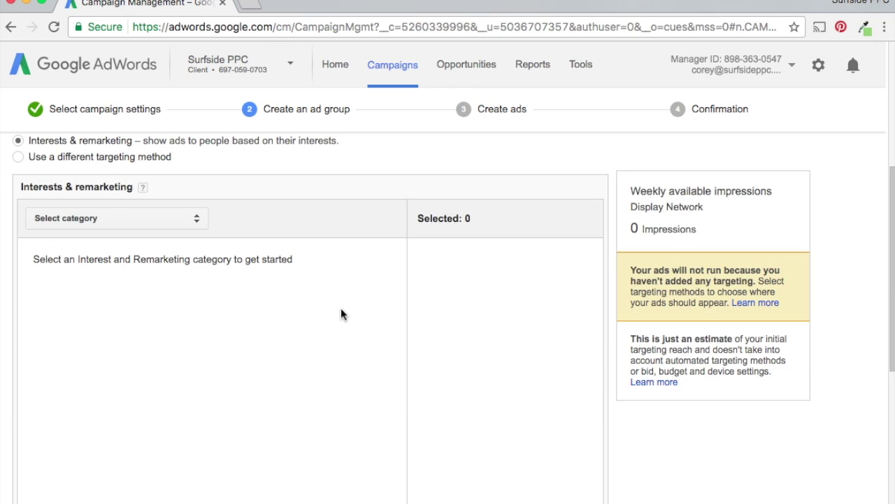
{"action": "left_click", "coordinate": [171, 217]}
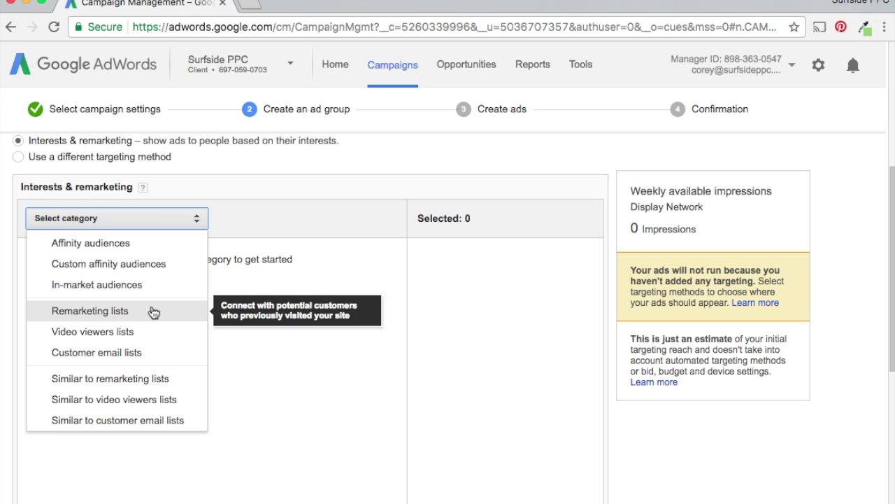
{"action": "left_click", "coordinate": [96, 249]}
{"action": "scroll", "coordinate": [457, 296], "scroll_direction": "down", "scroll_amount": 2}
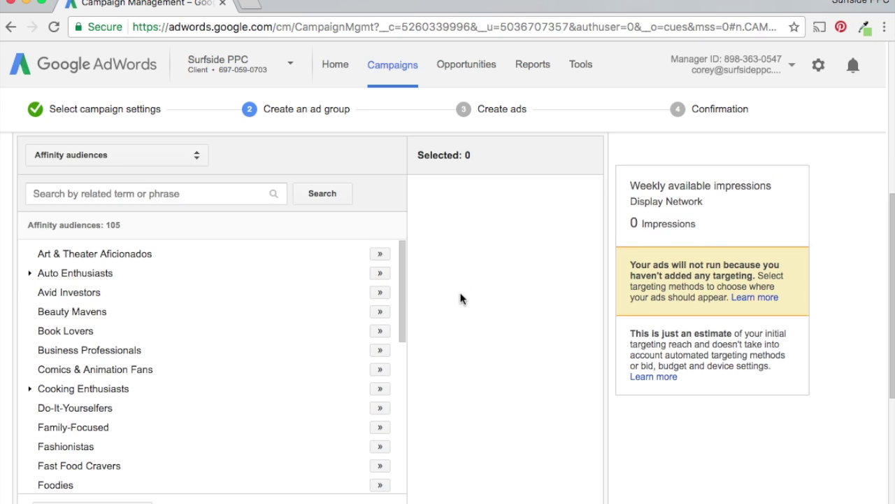
Add the Foodies and Cooking Enthusiasts affinity audiences to the ad group's targeting
{"action": "scroll", "coordinate": [532, 363], "scroll_direction": "down", "scroll_amount": 2}
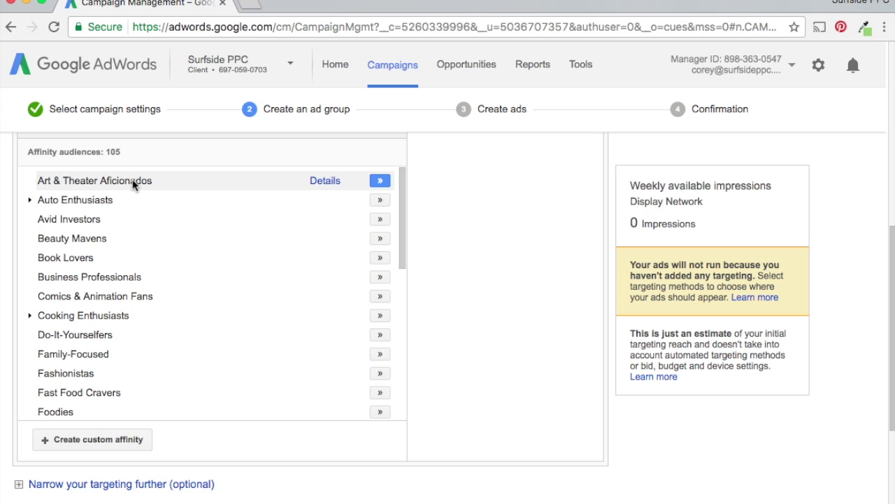
{"action": "scroll", "coordinate": [178, 273], "scroll_direction": "down", "scroll_amount": 1}
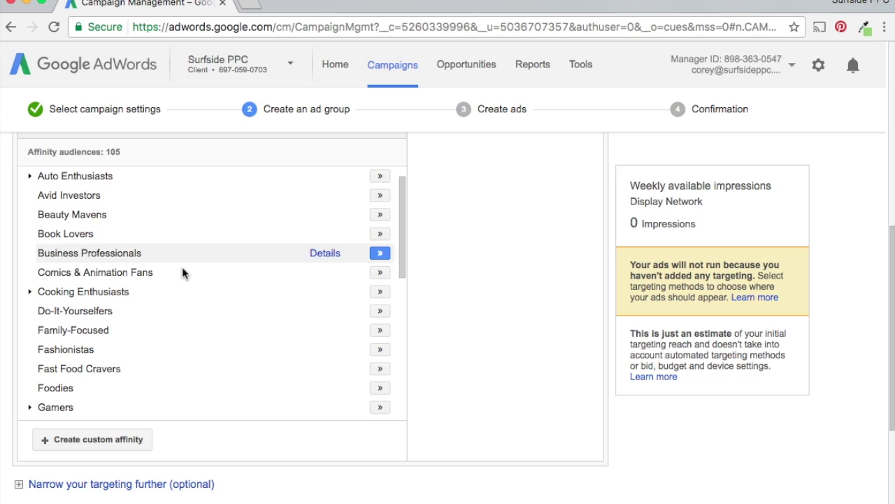
{"action": "scroll", "coordinate": [179, 274], "scroll_direction": "down", "scroll_amount": 1}
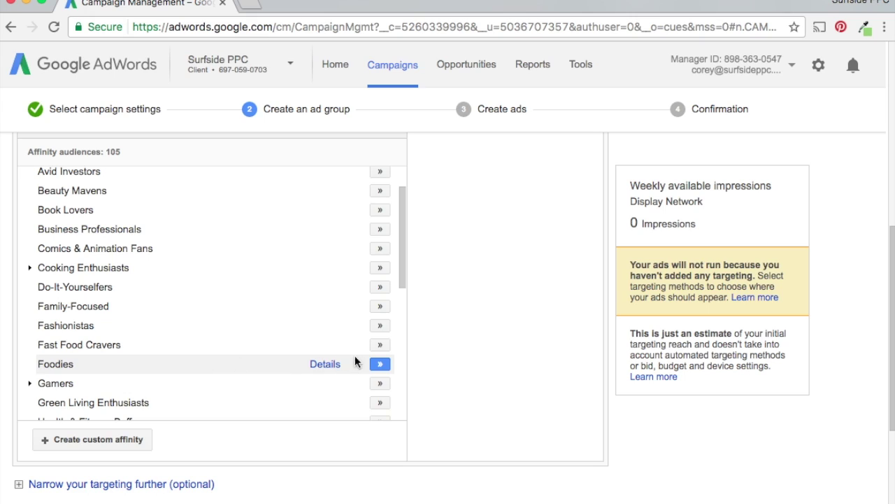
{"action": "left_click", "coordinate": [380, 367]}
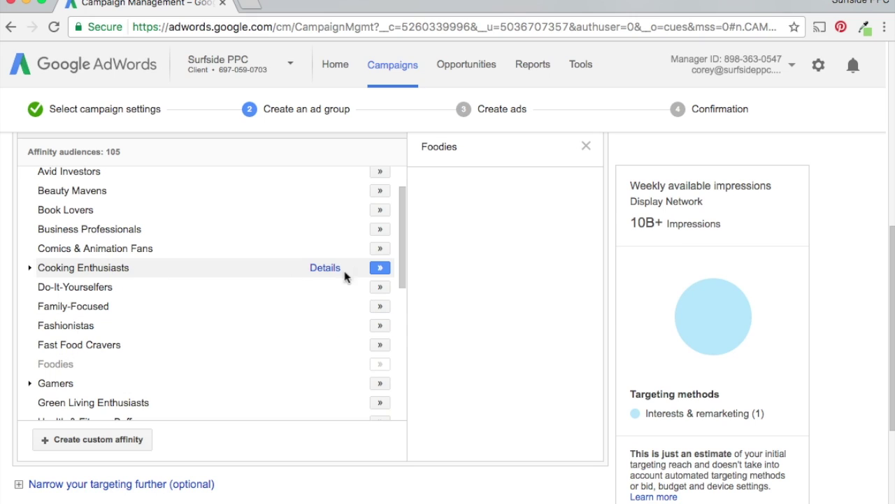
{"action": "left_click", "coordinate": [380, 269]}
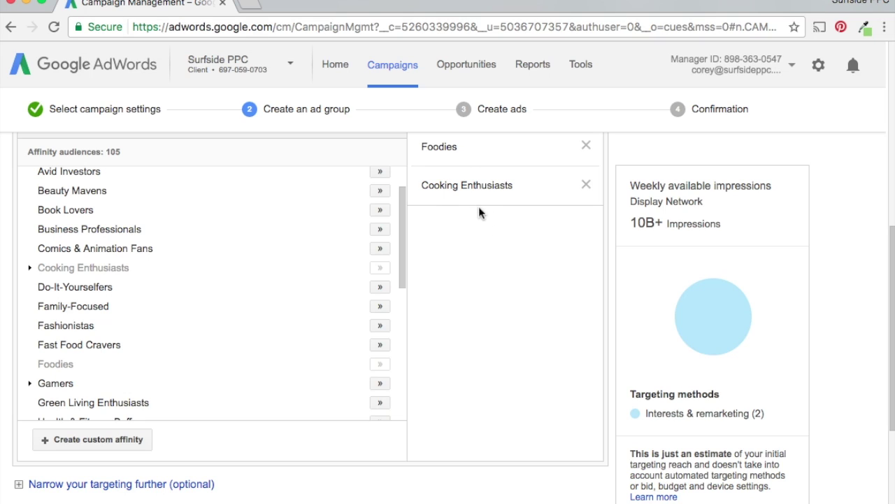
{"action": "scroll", "coordinate": [471, 255], "scroll_direction": "up", "scroll_amount": 3}
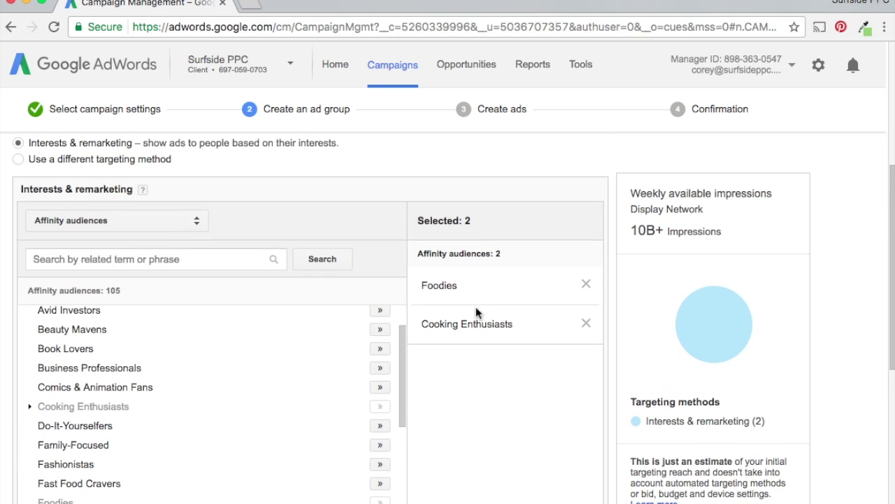
Narrow the ad group's targeting further with the Demographics targeting method
{"action": "scroll", "coordinate": [476, 312], "scroll_direction": "down", "scroll_amount": 6}
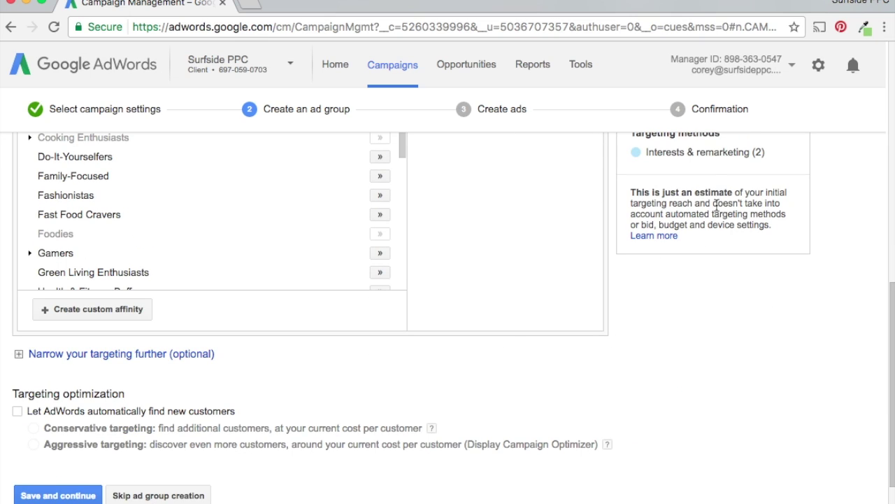
{"action": "left_click", "coordinate": [19, 354]}
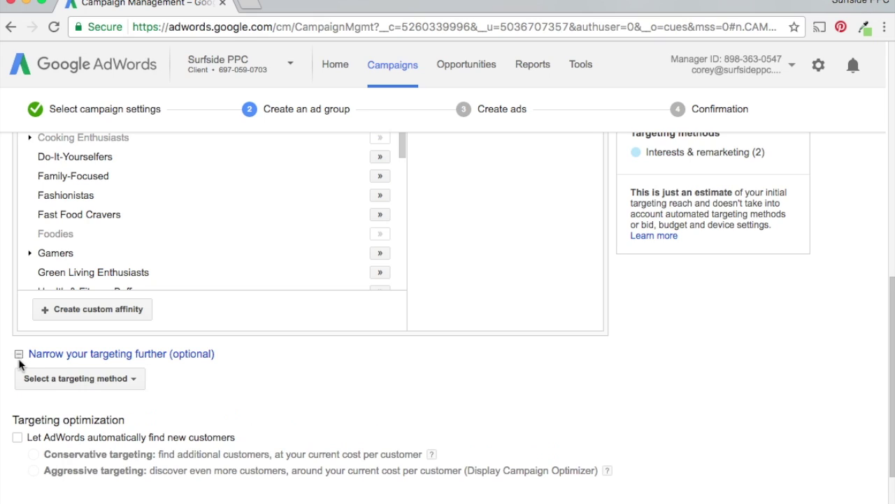
{"action": "left_click", "coordinate": [58, 377]}
{"action": "left_click", "coordinate": [245, 392]}
{"action": "scroll", "coordinate": [244, 392], "scroll_direction": "down", "scroll_amount": 3}
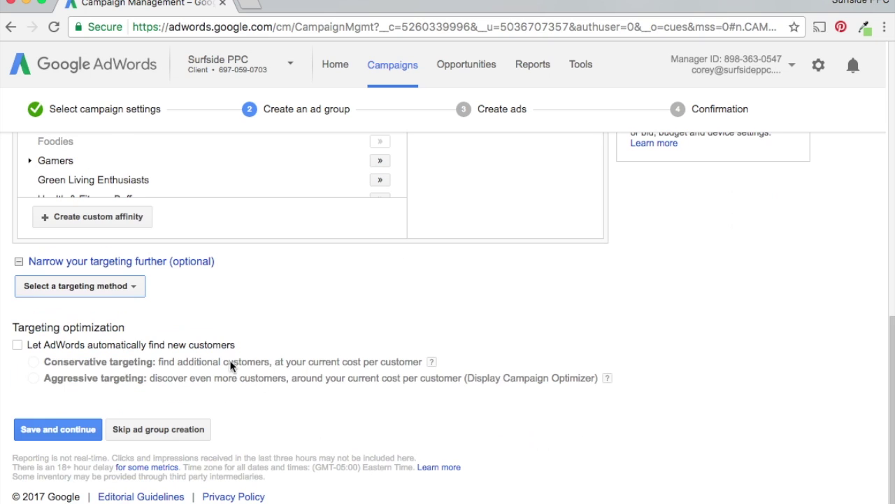
{"action": "left_click", "coordinate": [104, 286]}
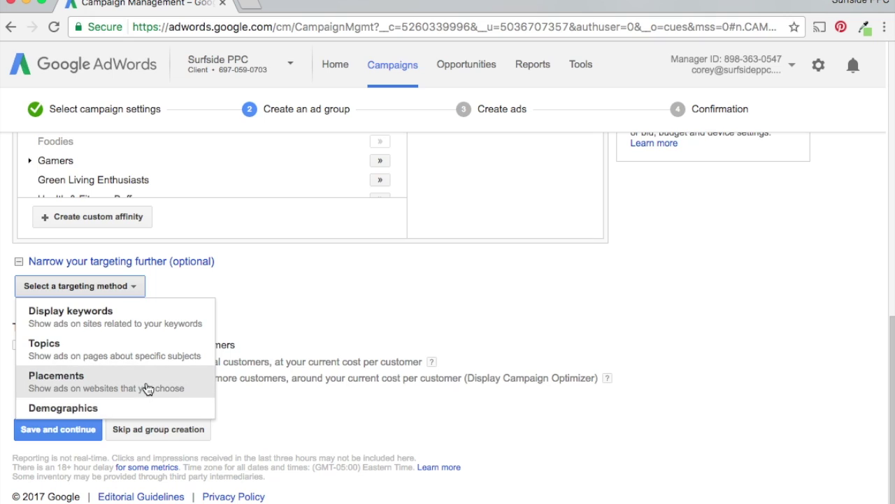
{"action": "left_click", "coordinate": [166, 408]}
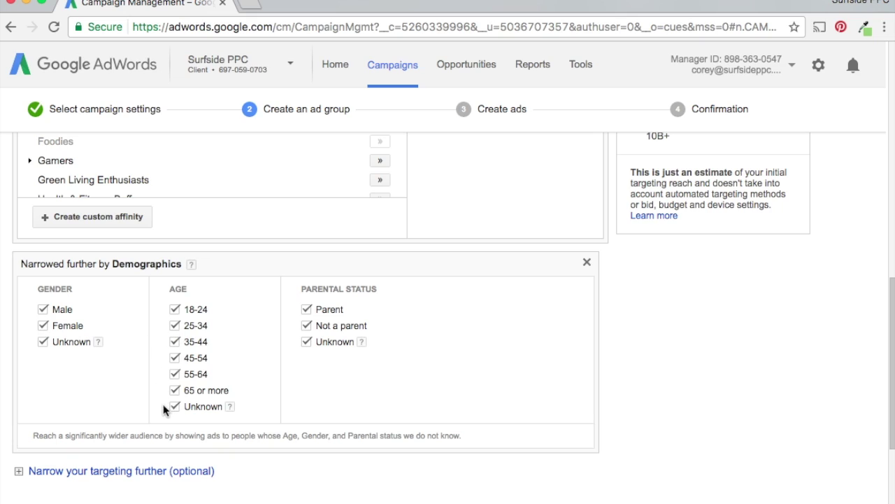
Exclude the 18-24 and Unknown ages and the "Not a parent" and Unknown parental statuses from the demographics, and check the estimated weekly impressions
{"action": "left_click", "coordinate": [175, 310]}
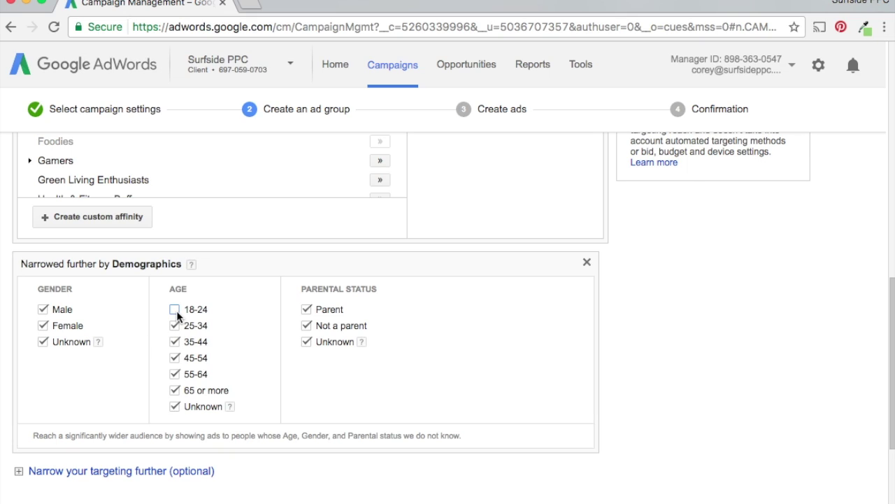
{"action": "left_click", "coordinate": [305, 326]}
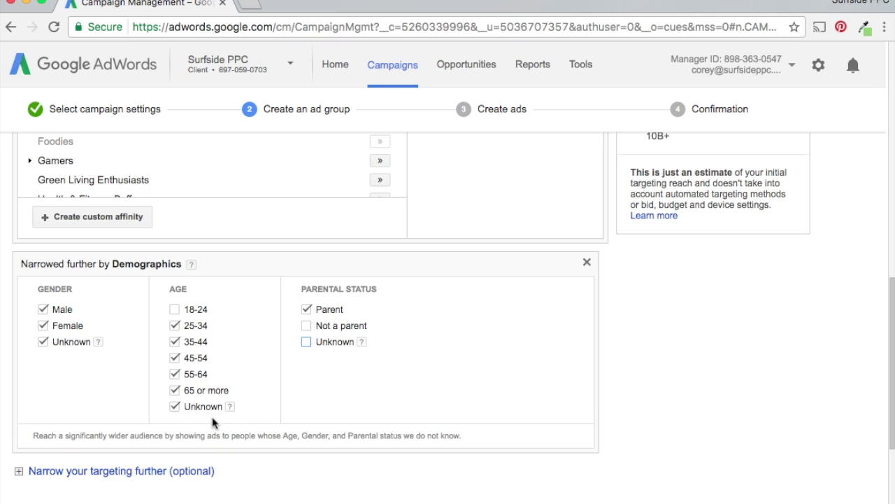
{"action": "left_click", "coordinate": [172, 407]}
{"action": "scroll", "coordinate": [871, 444], "scroll_direction": "up", "scroll_amount": 3}
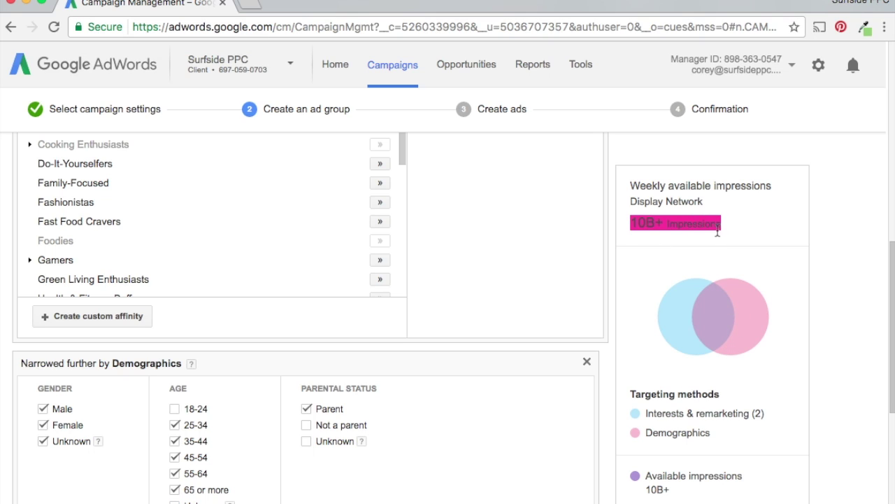
Let AdWords automatically find new customers with conservative targeting in the targeting optimization settings
{"action": "scroll", "coordinate": [683, 335], "scroll_direction": "down", "scroll_amount": 5}
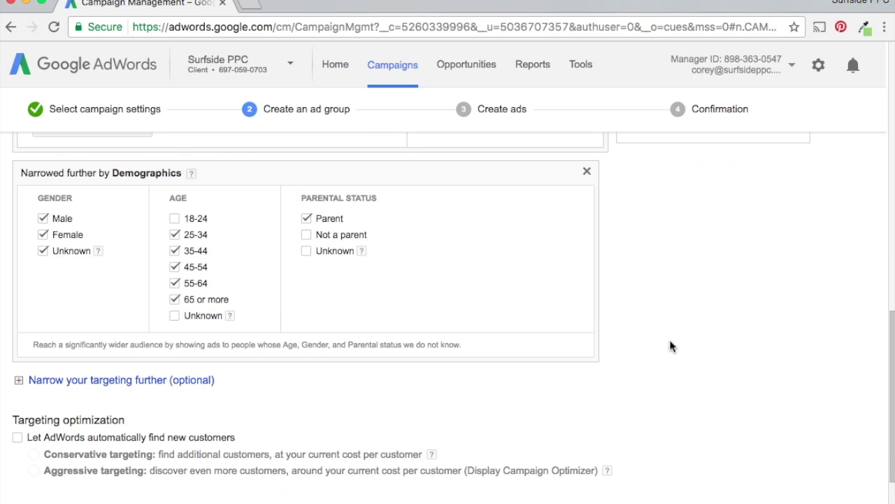
{"action": "scroll", "coordinate": [699, 357], "scroll_direction": "down", "scroll_amount": 2}
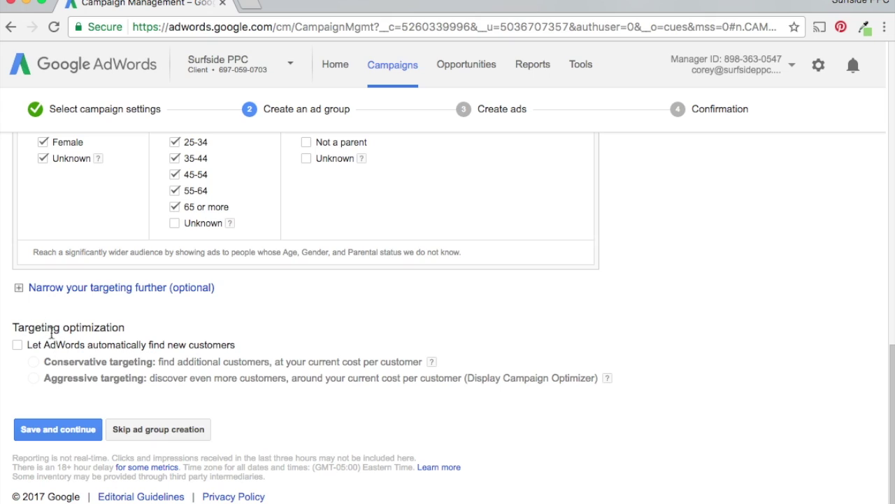
{"action": "left_click", "coordinate": [17, 345]}
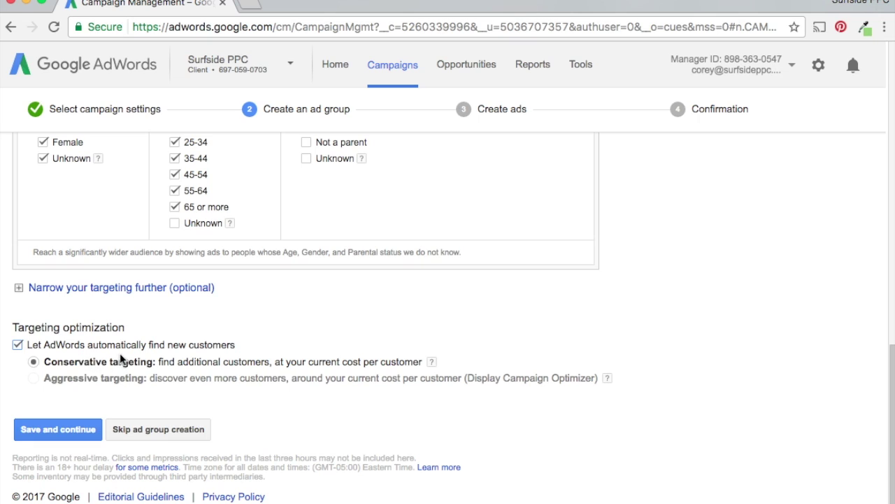
Review the ad group's targeting, save the ad group to continue to ad creation, and dismiss the saved-updates notice
{"action": "scroll", "coordinate": [598, 324], "scroll_direction": "up", "scroll_amount": 10}
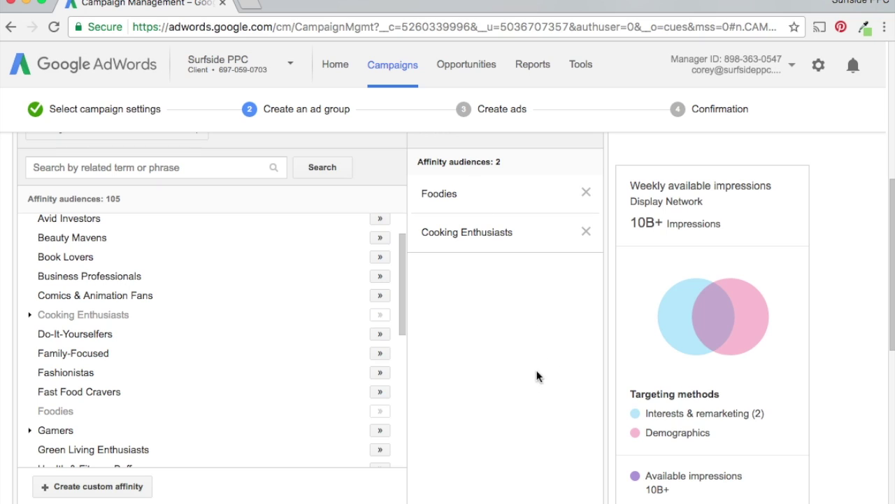
{"action": "scroll", "coordinate": [536, 373], "scroll_direction": "down", "scroll_amount": 5}
{"action": "scroll", "coordinate": [524, 372], "scroll_direction": "down", "scroll_amount": 2}
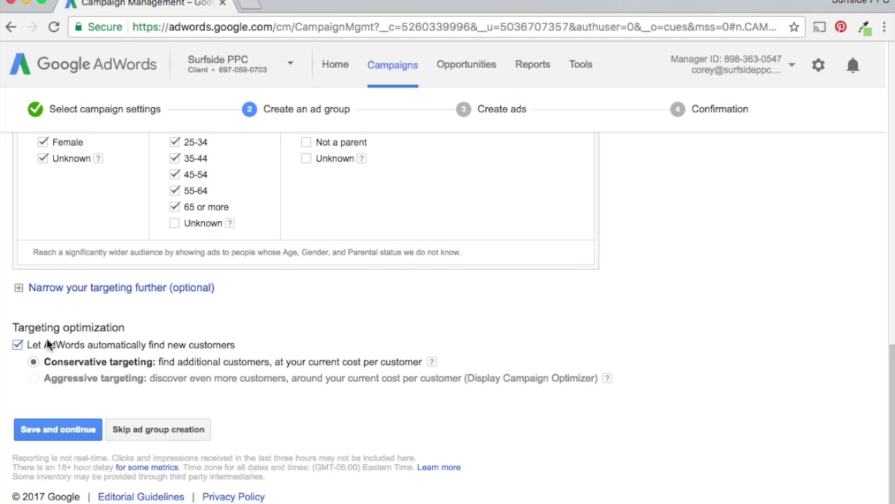
{"action": "left_click", "coordinate": [67, 432]}
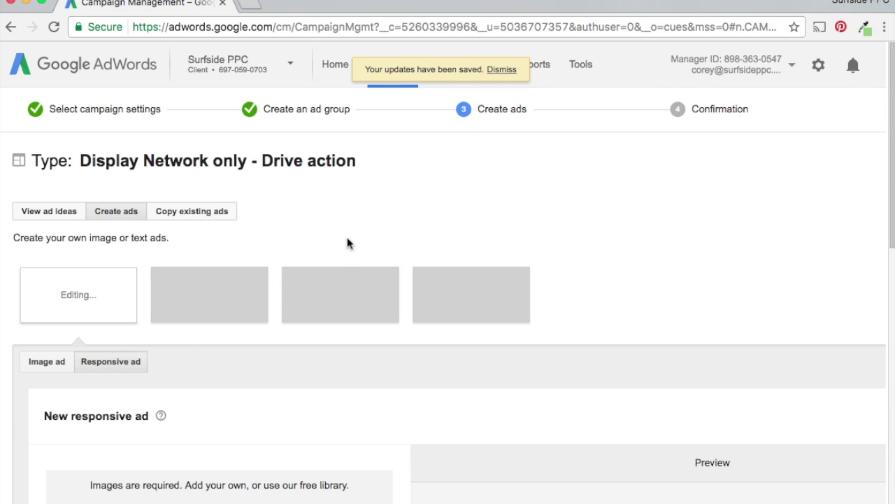
{"action": "left_click", "coordinate": [504, 71]}
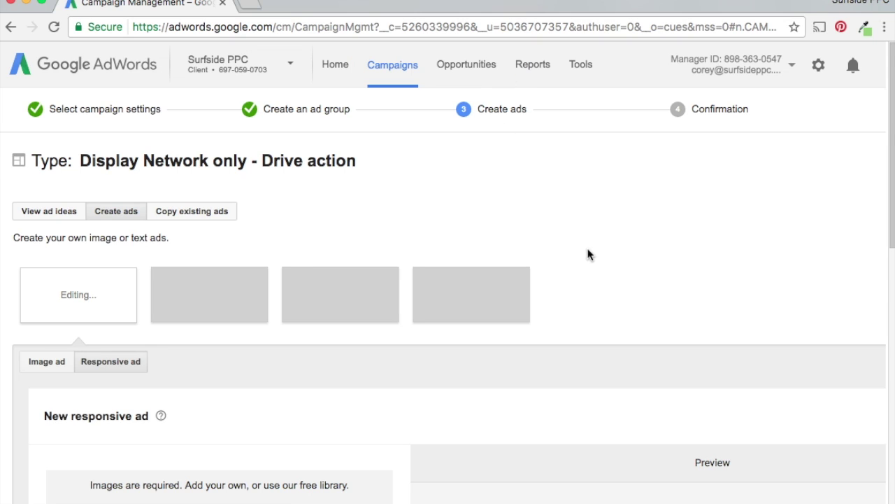
{"action": "scroll", "coordinate": [584, 248], "scroll_direction": "down", "scroll_amount": 1}
{"action": "scroll", "coordinate": [578, 243], "scroll_direction": "down", "scroll_amount": 6}
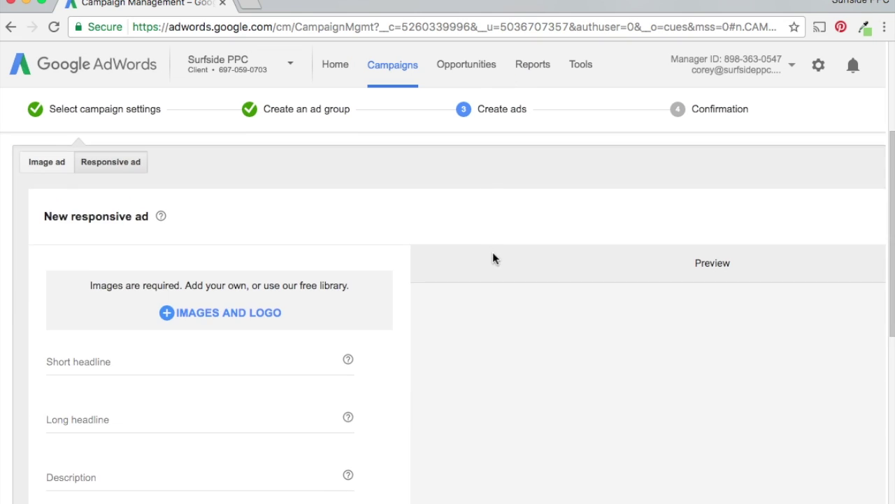
{"action": "scroll", "coordinate": [476, 252], "scroll_direction": "down", "scroll_amount": 2}
{"action": "scroll", "coordinate": [499, 300], "scroll_direction": "down", "scroll_amount": 1}
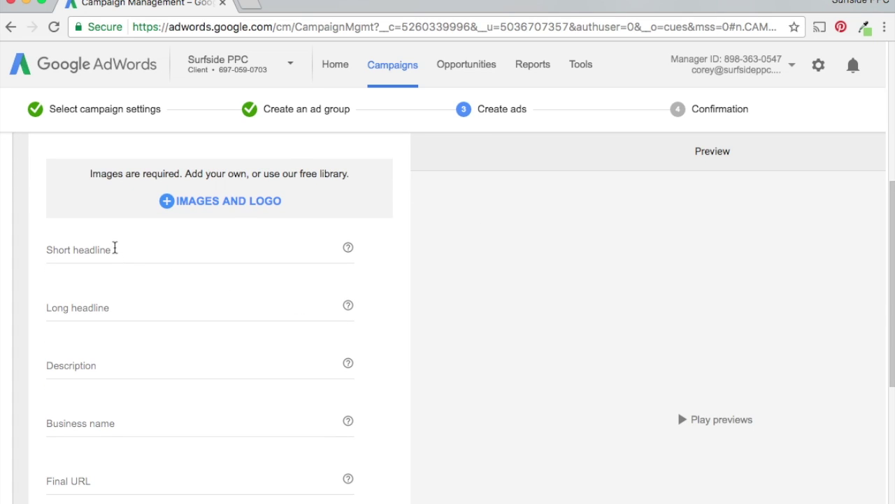
{"action": "left_click", "coordinate": [115, 251]}
{"action": "type", "text": "300x250, "}
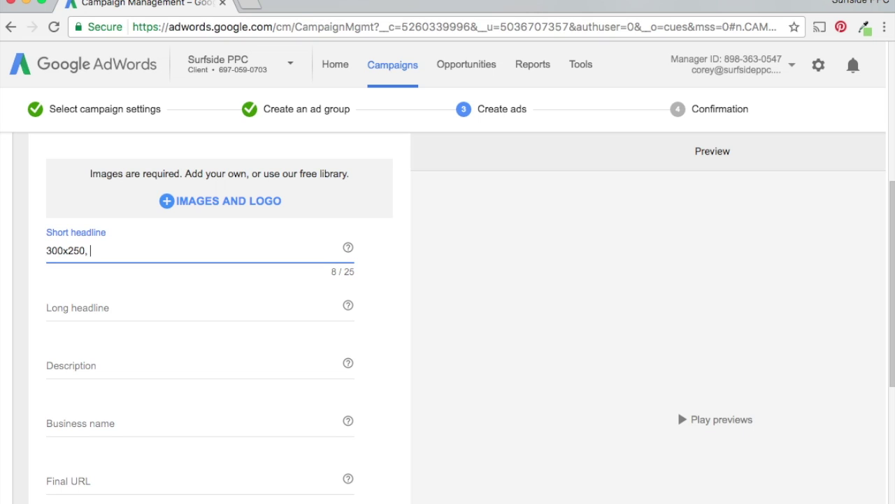
{"action": "type", "text": "160"}
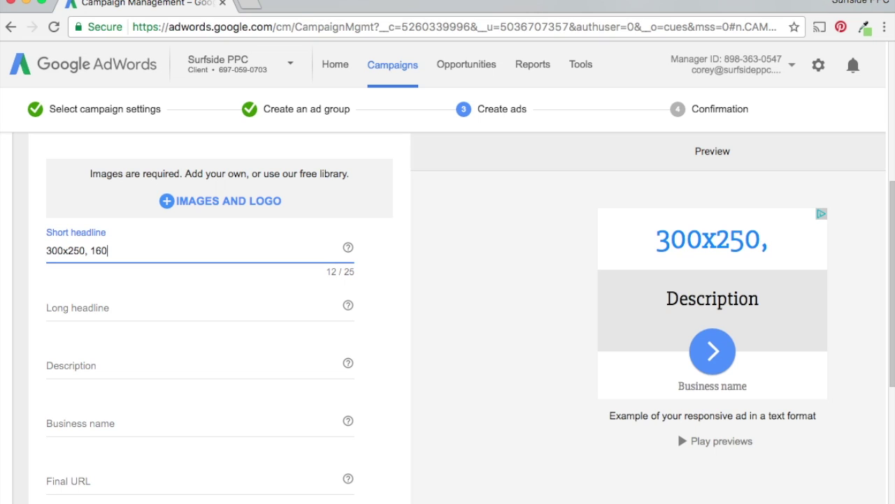
{"action": "type", "text": "x600, 728x90"}
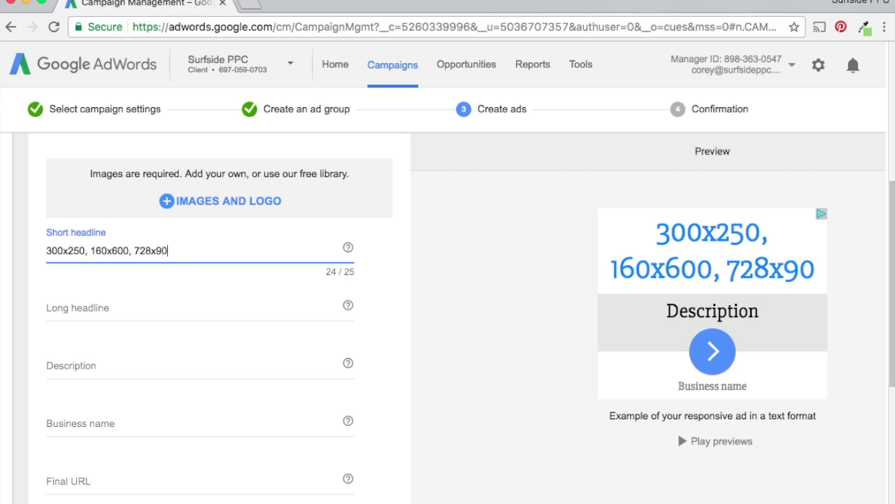
{"action": "type", "text": ", 1200x628"}
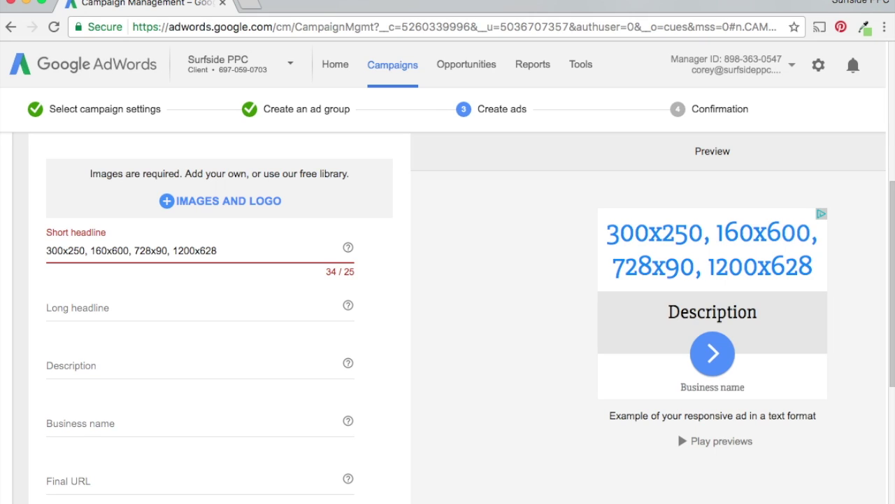
{"action": "type", "text": ", 1200x1200"}
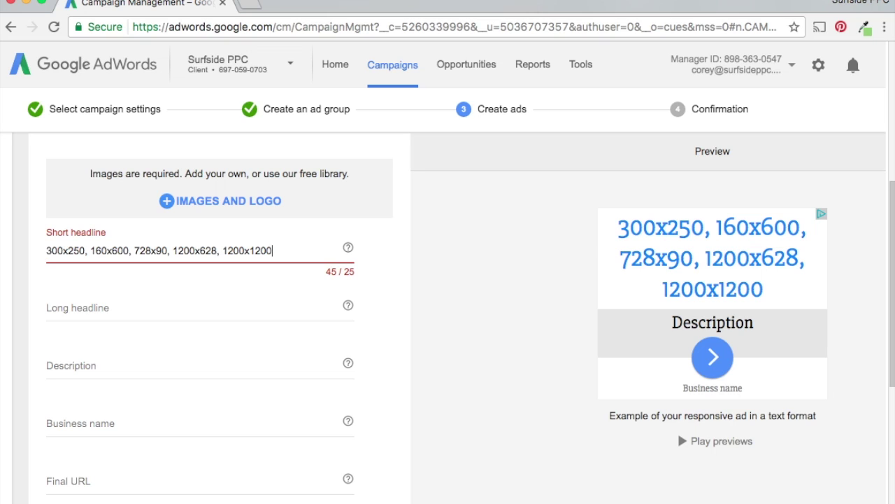
{"action": "type", "text": ", 1200x1200"}
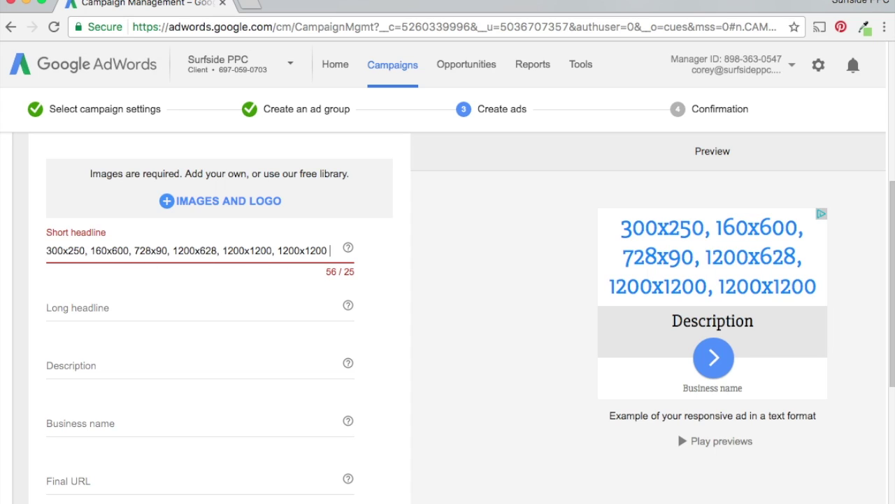
{"action": "type", "text": "Logo"}
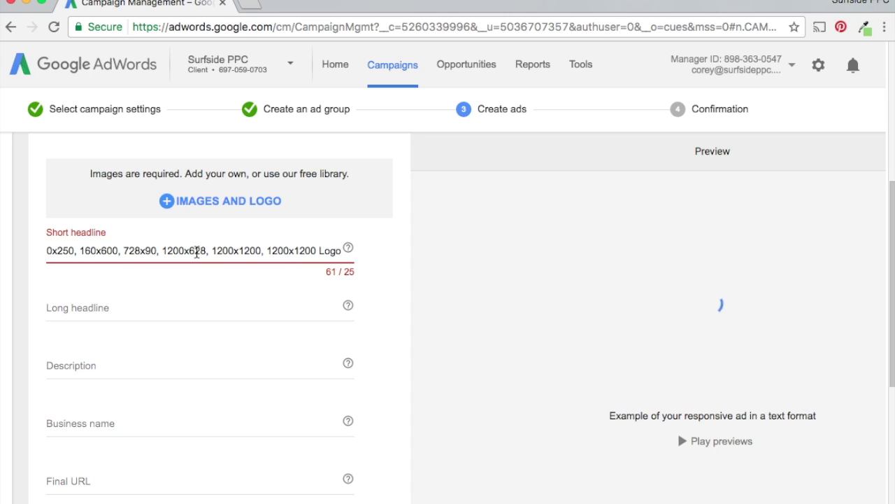
{"action": "key", "text": "ctrl+a"}
{"action": "key", "text": "BackSpace"}
Choose the image ad format instead of the responsive one and upload 728x90-google-display-ad.jpg from Downloads
{"action": "scroll", "coordinate": [395, 276], "scroll_direction": "up", "scroll_amount": 5}
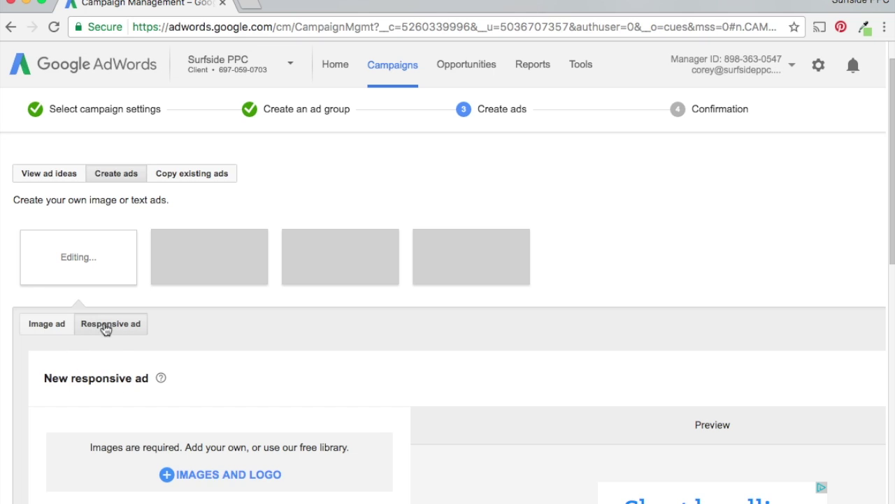
{"action": "left_click", "coordinate": [41, 328]}
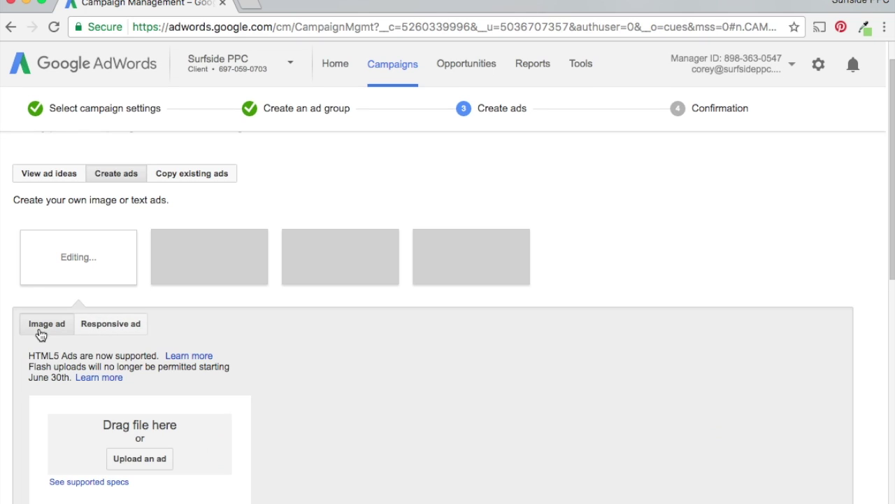
{"action": "scroll", "coordinate": [270, 346], "scroll_direction": "down", "scroll_amount": 3}
{"action": "scroll", "coordinate": [252, 346], "scroll_direction": "down", "scroll_amount": 1}
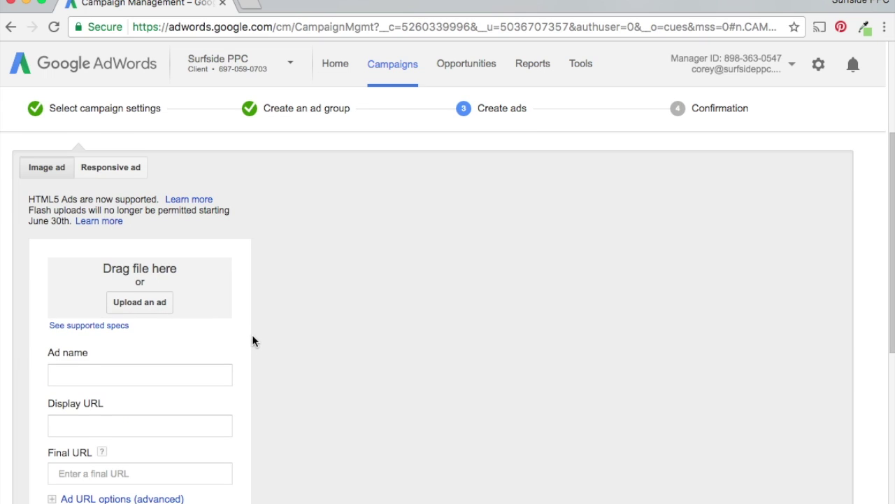
{"action": "left_click", "coordinate": [131, 307]}
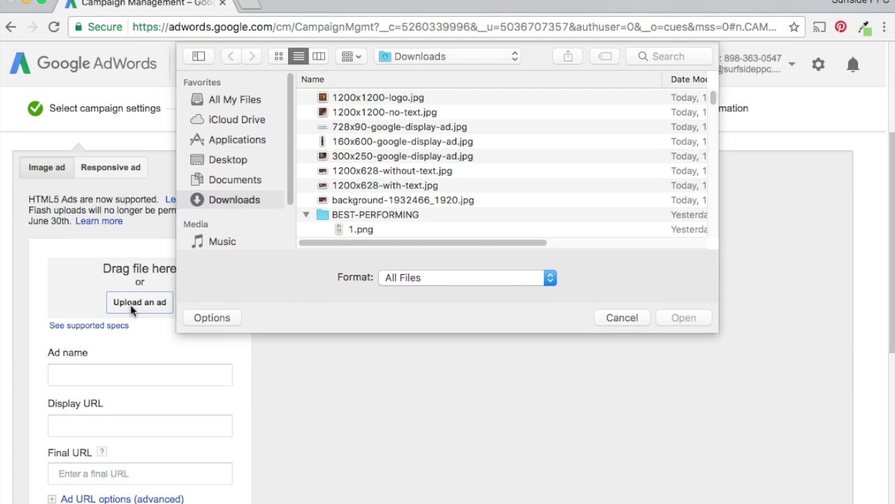
{"action": "double_click", "coordinate": [363, 124]}
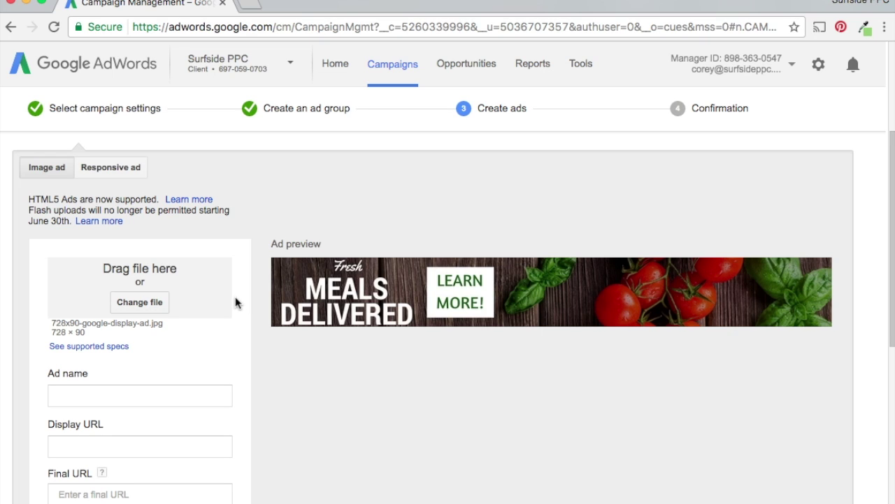
Name the 728x90 image ad 728x90-freshmealsdelivered
{"action": "scroll", "coordinate": [166, 353], "scroll_direction": "down", "scroll_amount": 1}
{"action": "left_click", "coordinate": [160, 362]}
{"action": "type", "text": "728x90-freshmealsdeliver"}
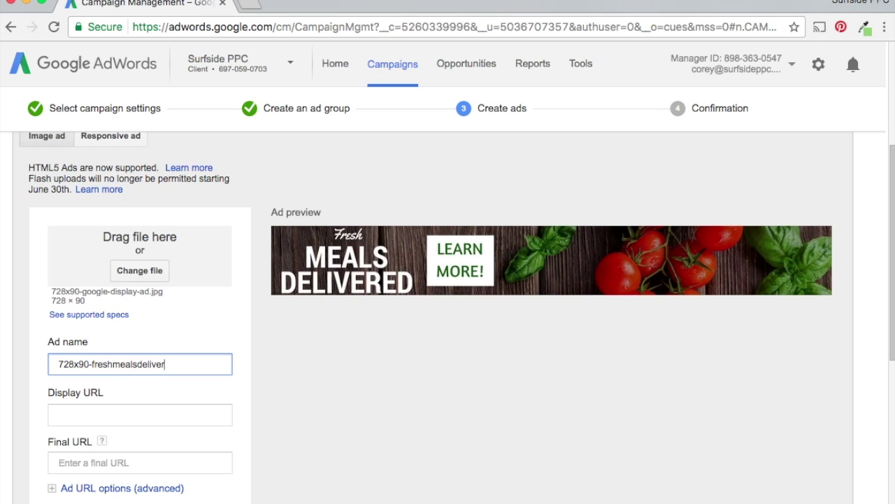
{"action": "left_click_drag", "start_coordinate": [191, 364], "coordinate": [85, 364]}
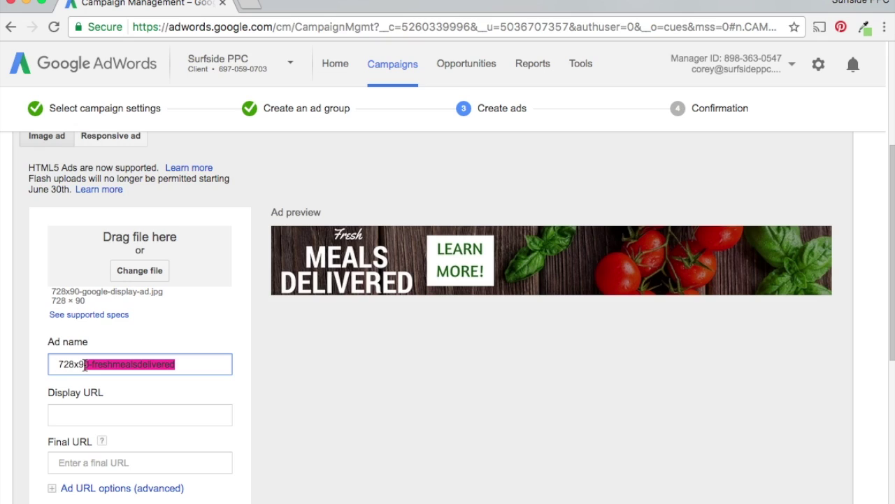
{"action": "left_click", "coordinate": [155, 414]}
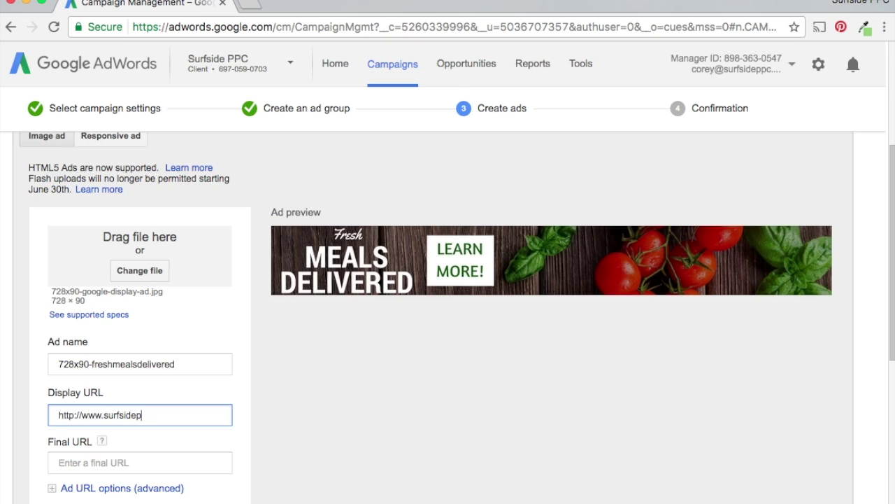
{"action": "key", "text": "Tab"}
{"action": "key", "text": "Tab"}
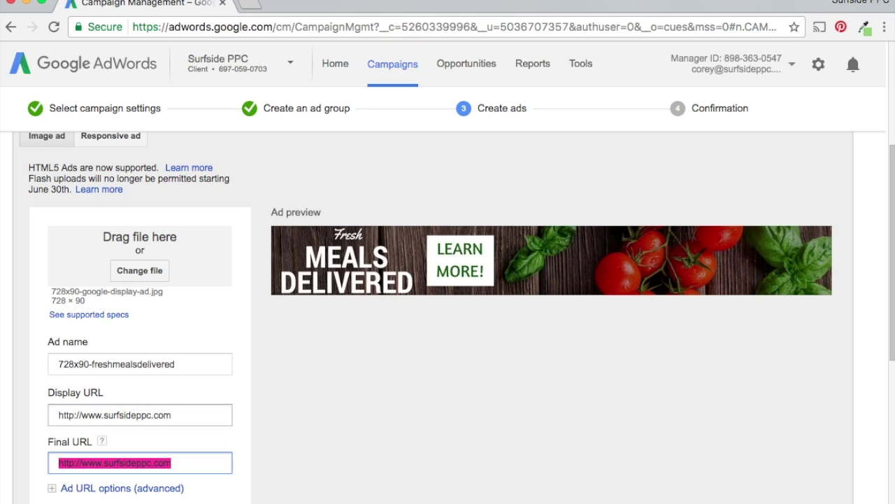
{"action": "key", "text": "Right"}
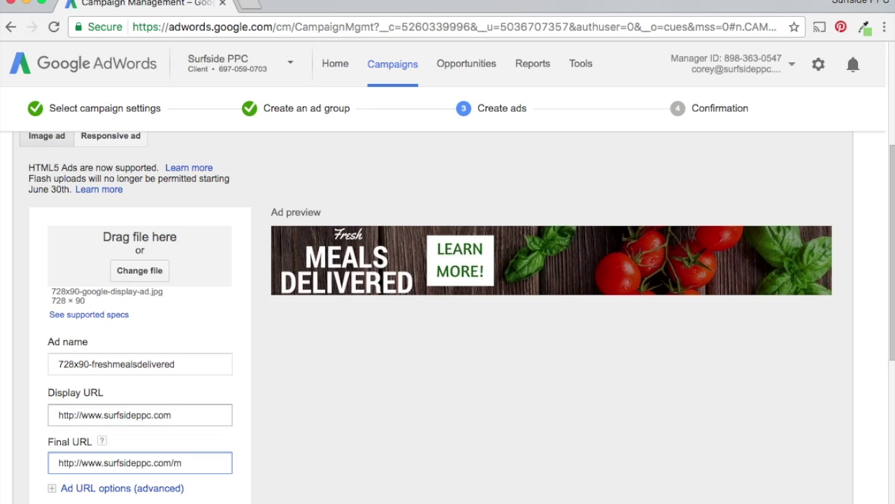
{"action": "type", "text": "/"}
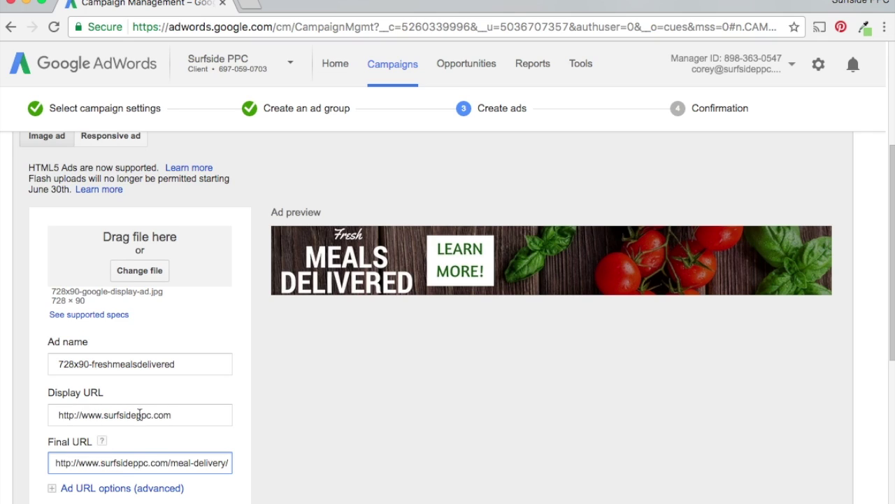
{"action": "left_click_drag", "start_coordinate": [182, 415], "coordinate": [26, 408]}
{"action": "left_click", "coordinate": [290, 405]}
Check the 728x90 ad's preview and details, then save it and start the next ad
{"action": "scroll", "coordinate": [224, 381], "scroll_direction": "down", "scroll_amount": 2}
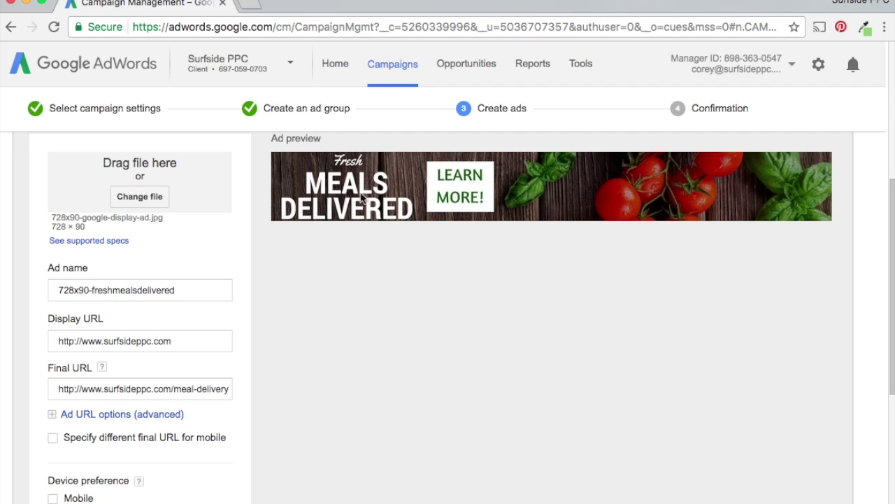
{"action": "scroll", "coordinate": [440, 230], "scroll_direction": "up", "scroll_amount": 3}
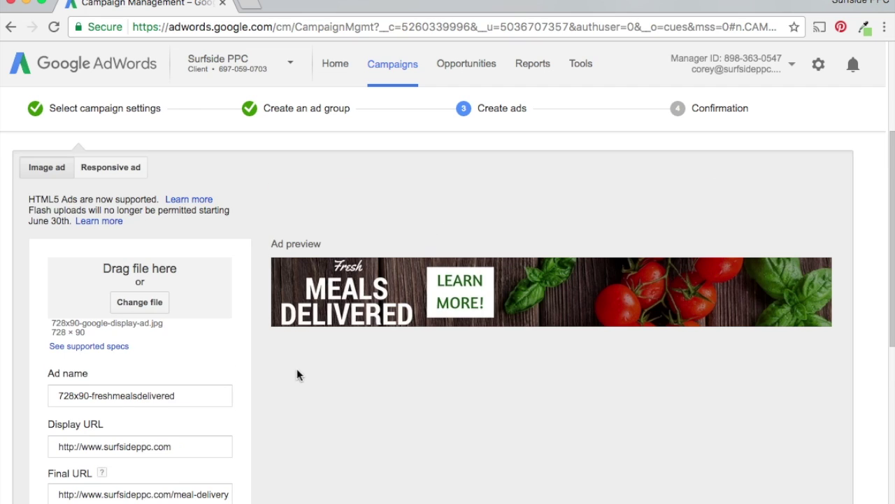
{"action": "scroll", "coordinate": [294, 378], "scroll_direction": "down", "scroll_amount": 6}
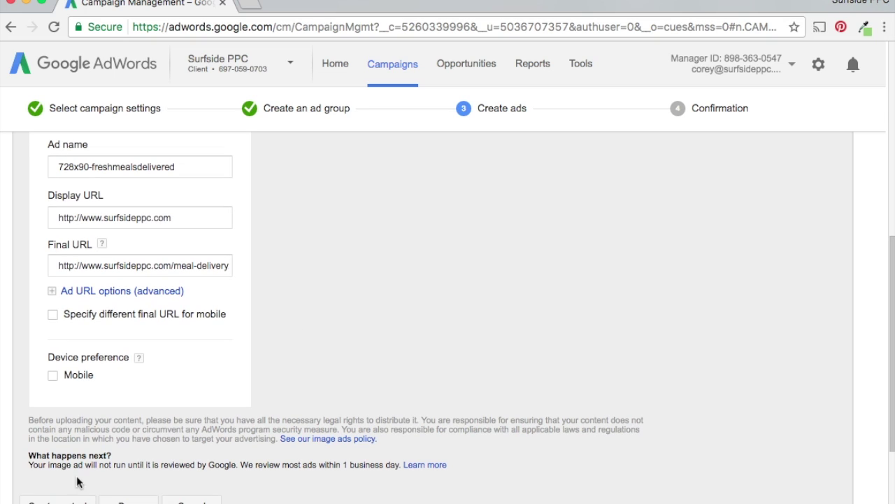
{"action": "left_click", "coordinate": [58, 501]}
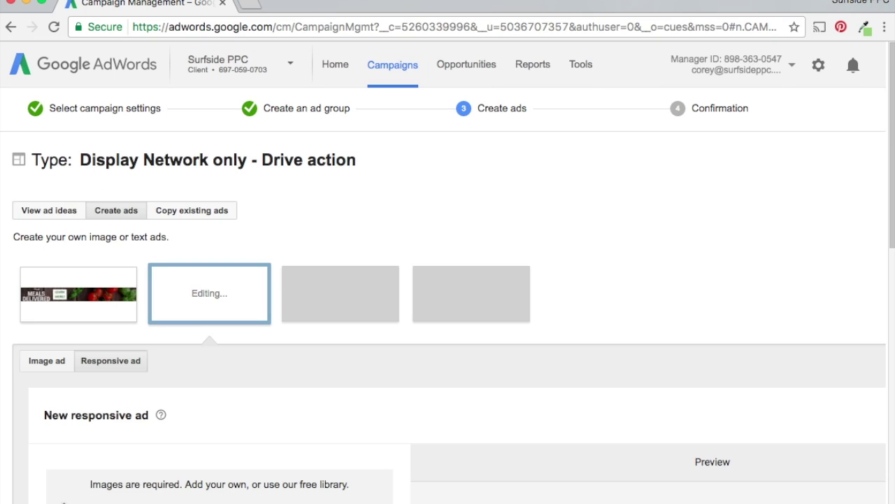
Make the second ad an image ad and upload 300x250-google-display-ad.jpg from Downloads
{"action": "scroll", "coordinate": [240, 379], "scroll_direction": "down", "scroll_amount": 2}
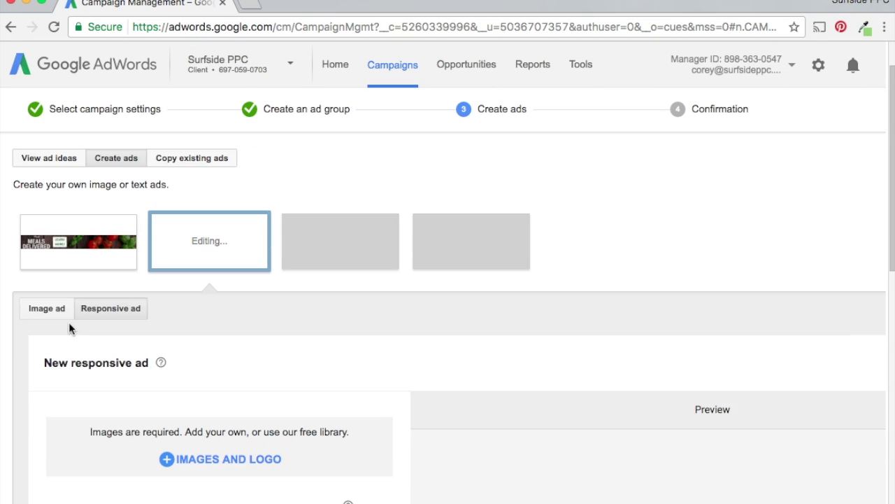
{"action": "left_click", "coordinate": [60, 313]}
{"action": "scroll", "coordinate": [190, 324], "scroll_direction": "down", "scroll_amount": 5}
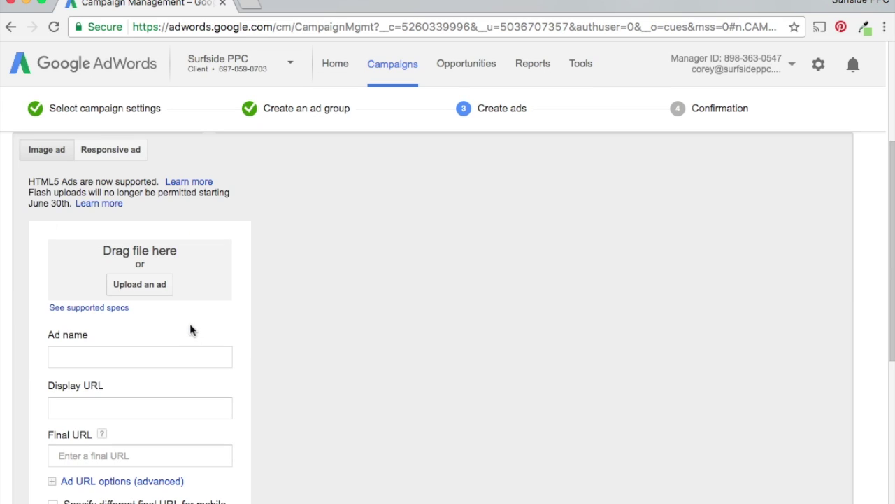
{"action": "left_click", "coordinate": [150, 285]}
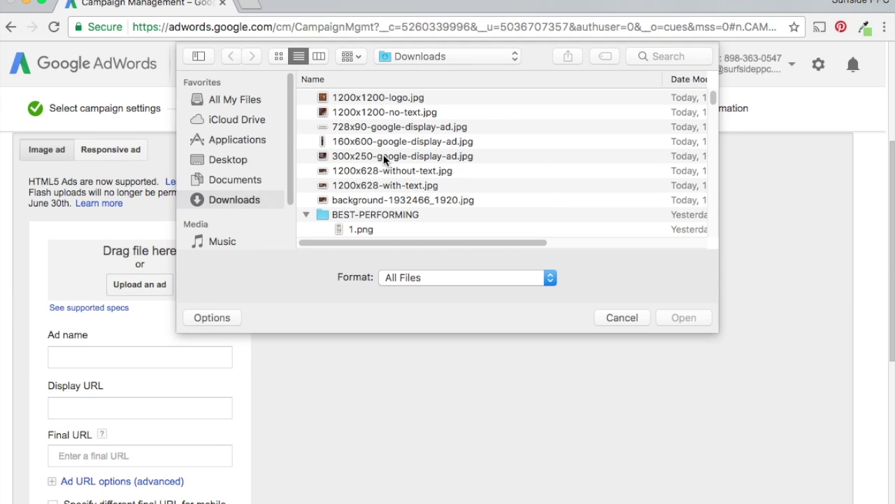
{"action": "double_click", "coordinate": [384, 160]}
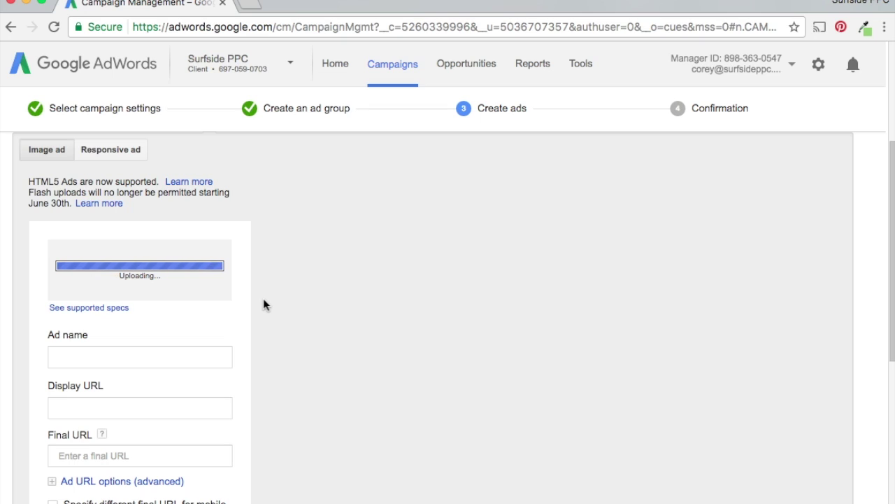
{"action": "left_click", "coordinate": [176, 373]}
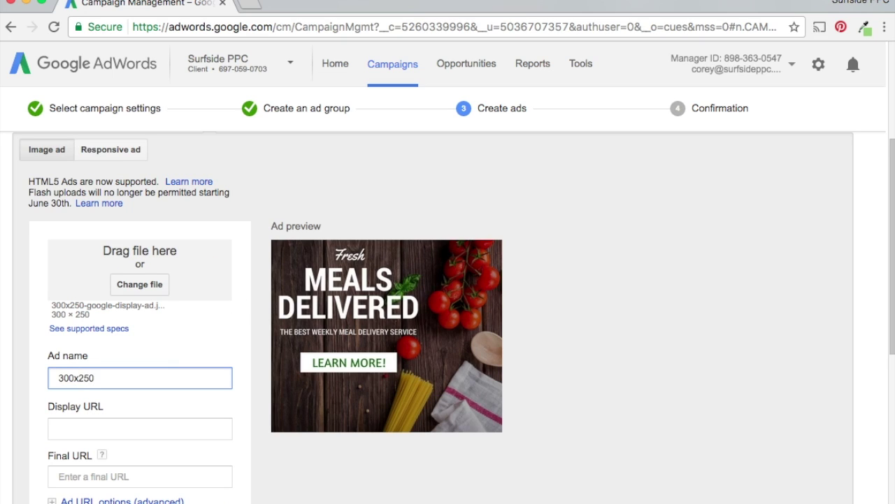
{"action": "type", "text": "-freshmealsdelivered"}
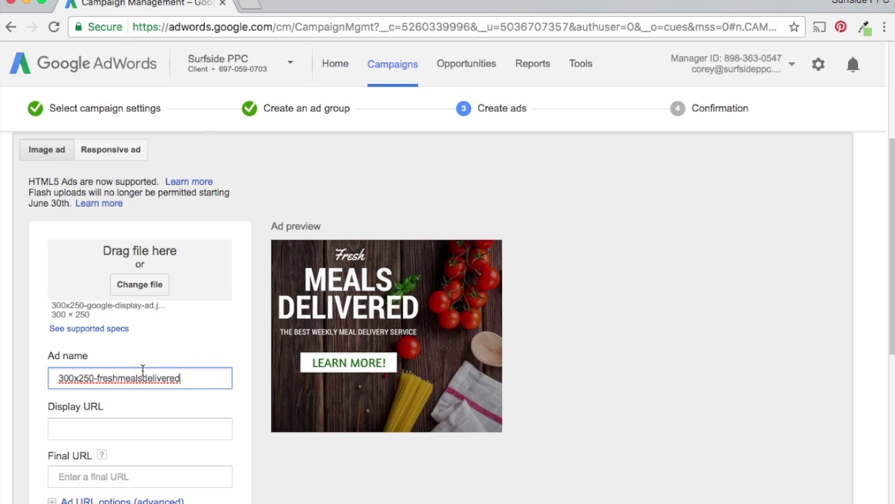
{"action": "scroll", "coordinate": [235, 340], "scroll_direction": "down", "scroll_amount": 3}
{"action": "left_click", "coordinate": [164, 300]}
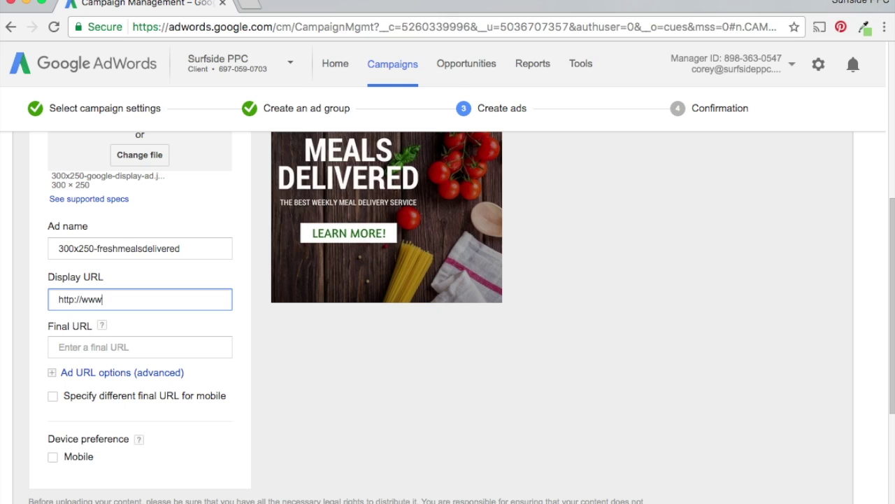
{"action": "type", "text": "http://www.surfsideppc.com"}
{"action": "key", "text": "Tab"}
{"action": "key", "text": "Tab"}
{"action": "key", "text": "Right"}
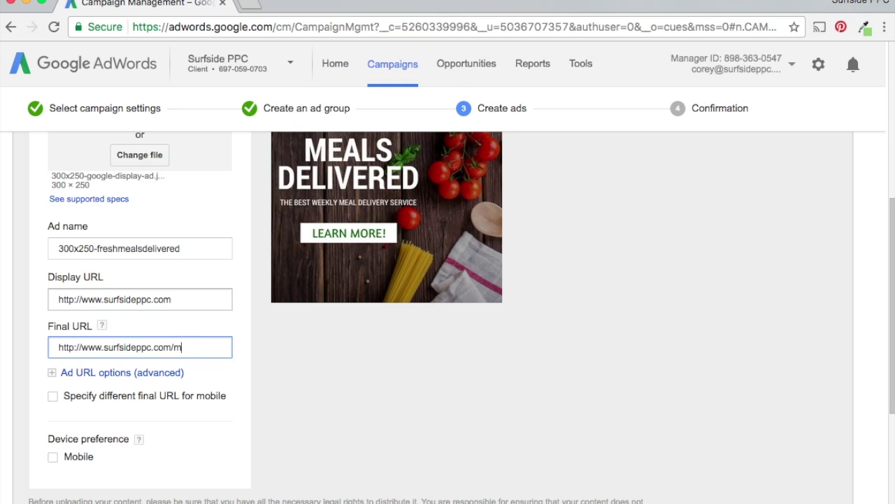
{"action": "type", "text": "/meal-delivery/"}
{"action": "scroll", "coordinate": [230, 408], "scroll_direction": "down", "scroll_amount": 4}
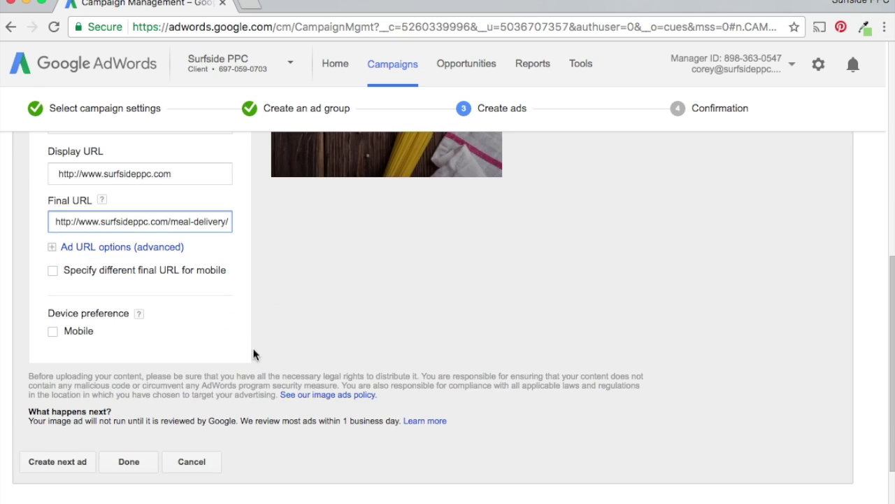
{"action": "left_click", "coordinate": [75, 461]}
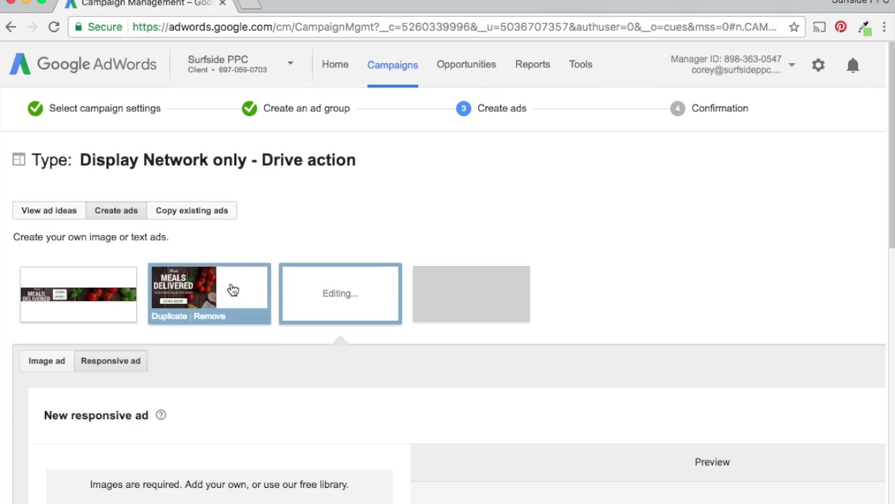
Make the third ad an image ad and upload 160x600-google-display-ad.jpg from Downloads
{"action": "left_click", "coordinate": [44, 365]}
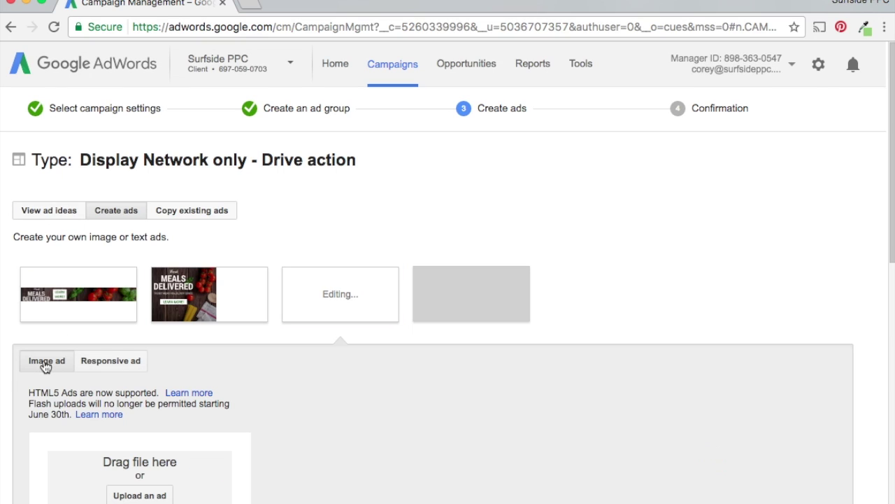
{"action": "scroll", "coordinate": [228, 387], "scroll_direction": "down", "scroll_amount": 6}
{"action": "scroll", "coordinate": [272, 320], "scroll_direction": "up", "scroll_amount": 4}
{"action": "mouse_move", "coordinate": [96, 211]}
{"action": "mouse_move", "coordinate": [193, 207]}
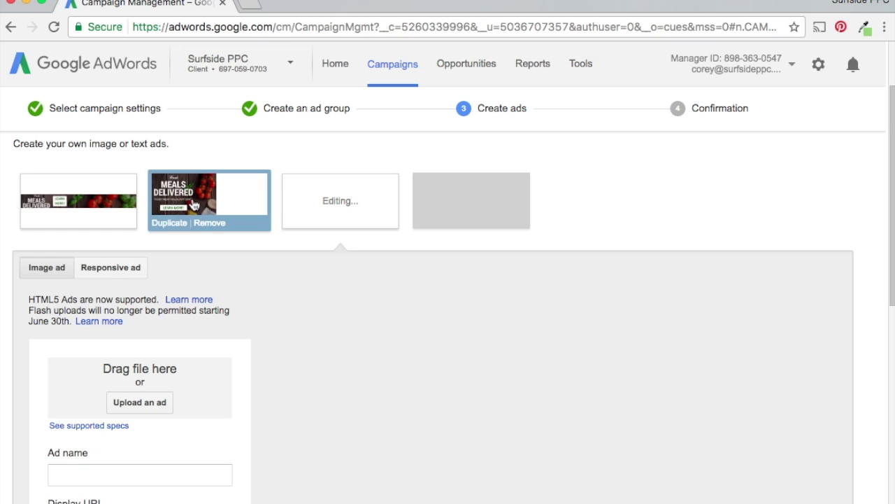
{"action": "scroll", "coordinate": [247, 309], "scroll_direction": "down", "scroll_amount": 1}
{"action": "left_click", "coordinate": [144, 375]}
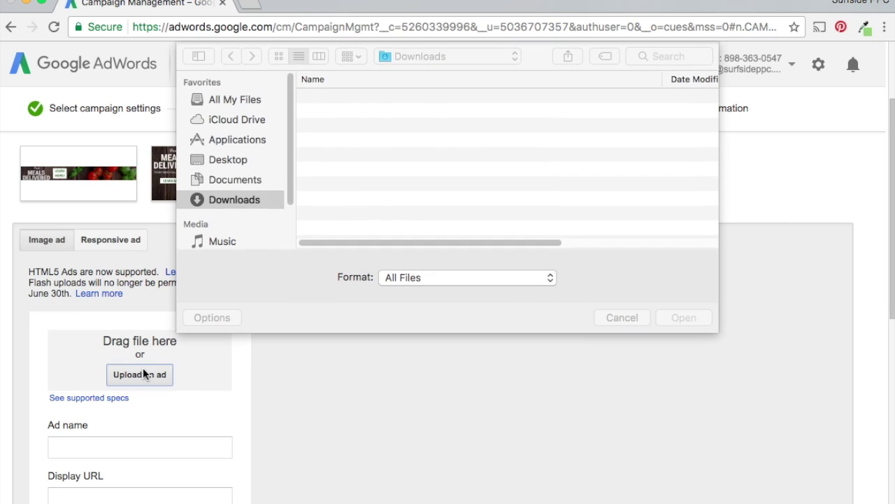
{"action": "double_click", "coordinate": [422, 147]}
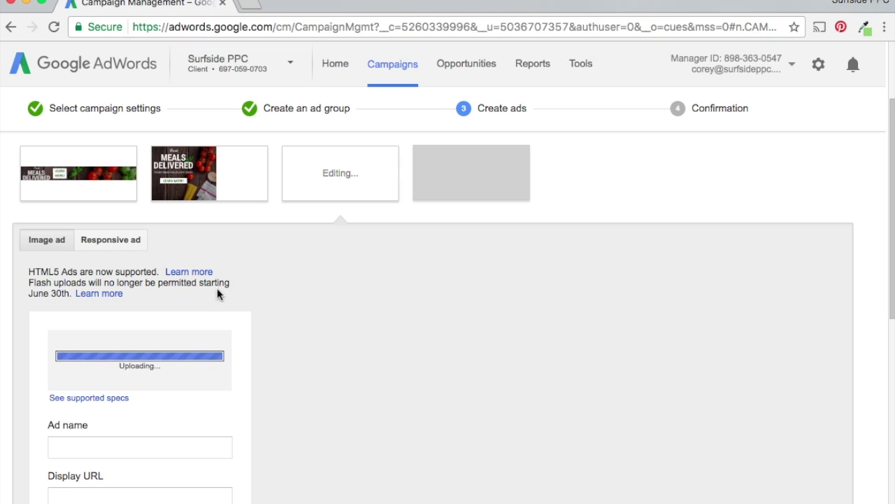
{"action": "scroll", "coordinate": [256, 313], "scroll_direction": "down", "scroll_amount": 3}
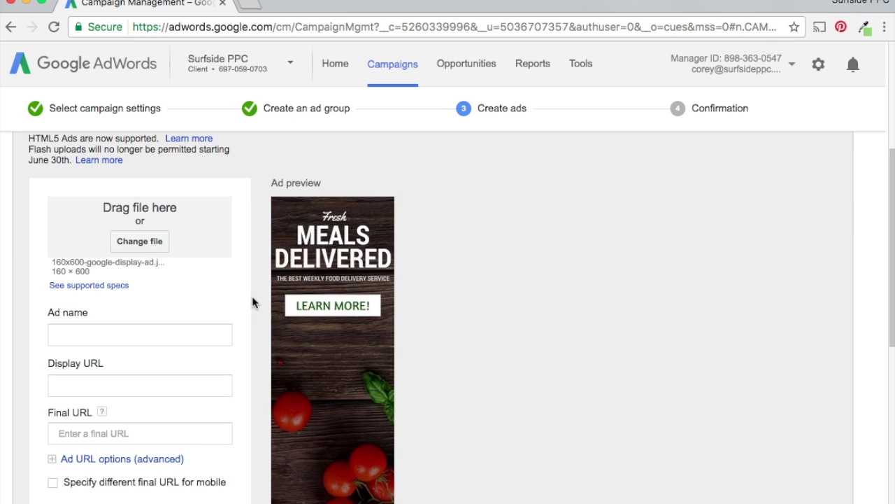
{"action": "left_click", "coordinate": [163, 334]}
{"action": "type", "text": "160"}
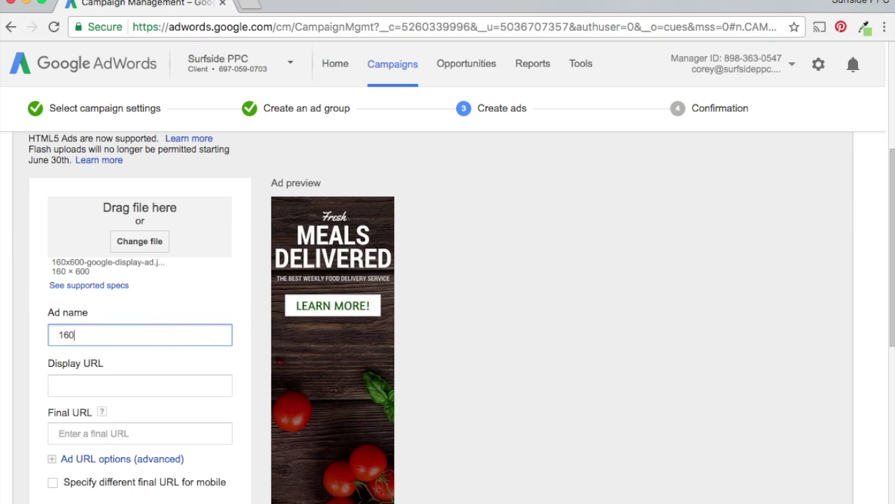
{"action": "type", "text": "x600-freshmealsdelivered"}
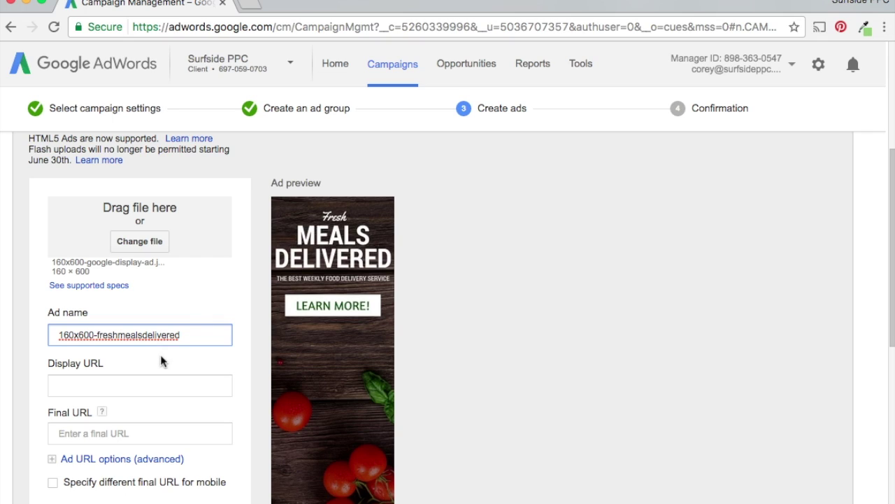
{"action": "left_click", "coordinate": [150, 384]}
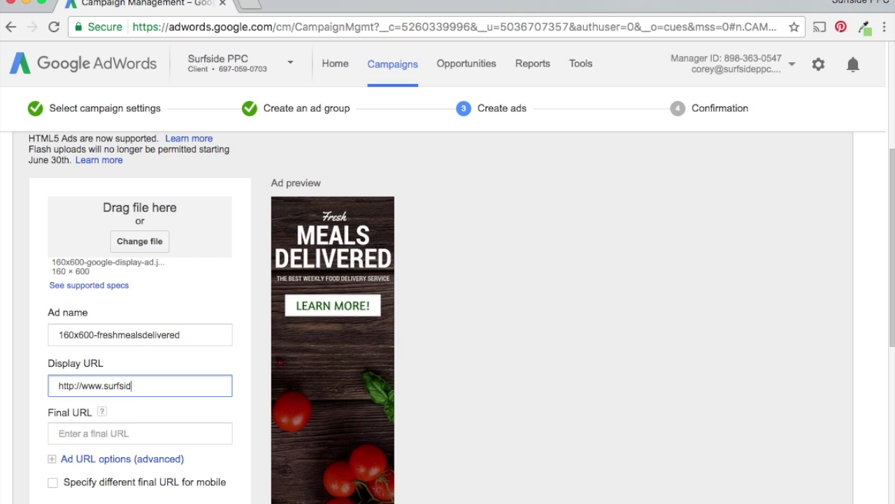
{"action": "key", "text": "Tab"}
{"action": "key", "text": "Tab"}
{"action": "key", "text": "Right"}
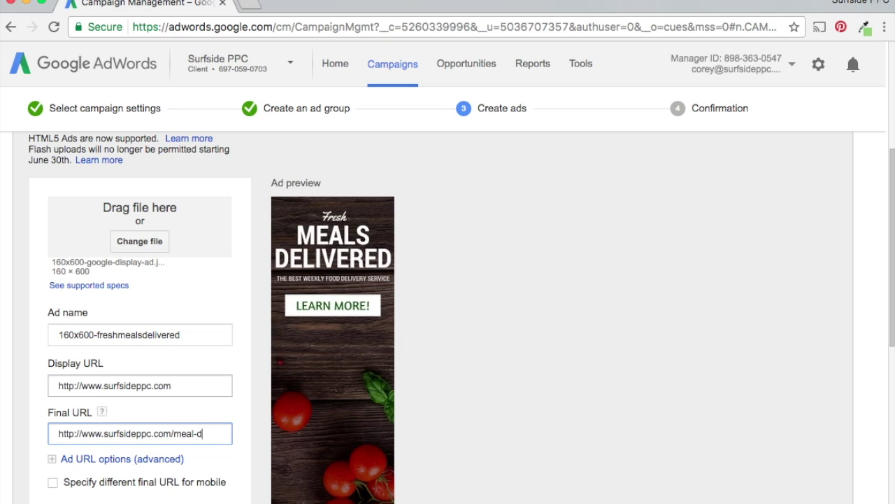
{"action": "type", "text": "/meal-delivery/"}
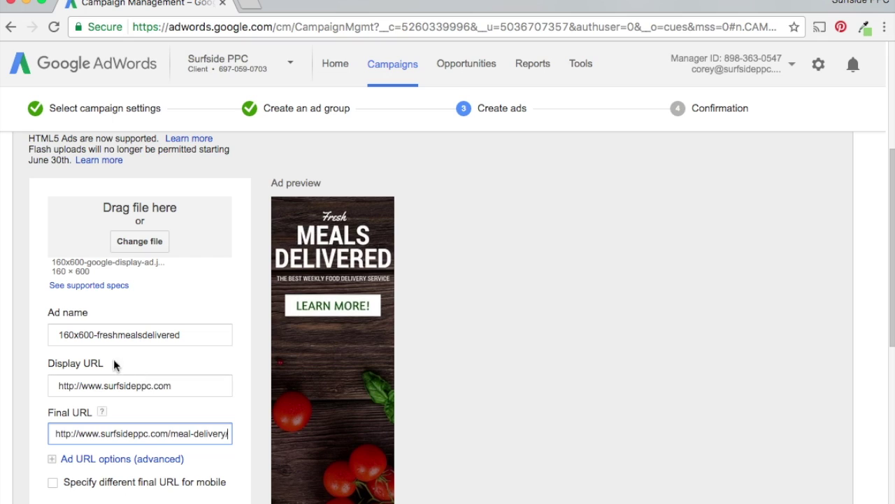
Review the 160x600 ad's name, URLs and preview, along with the thumbnails of the ads already created
{"action": "left_click_drag", "start_coordinate": [95, 334], "coordinate": [59, 336]}
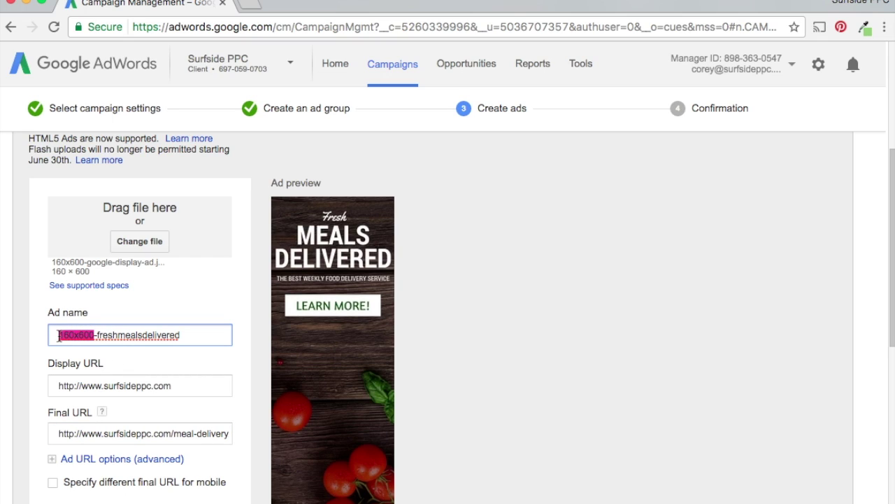
{"action": "left_click", "coordinate": [104, 337]}
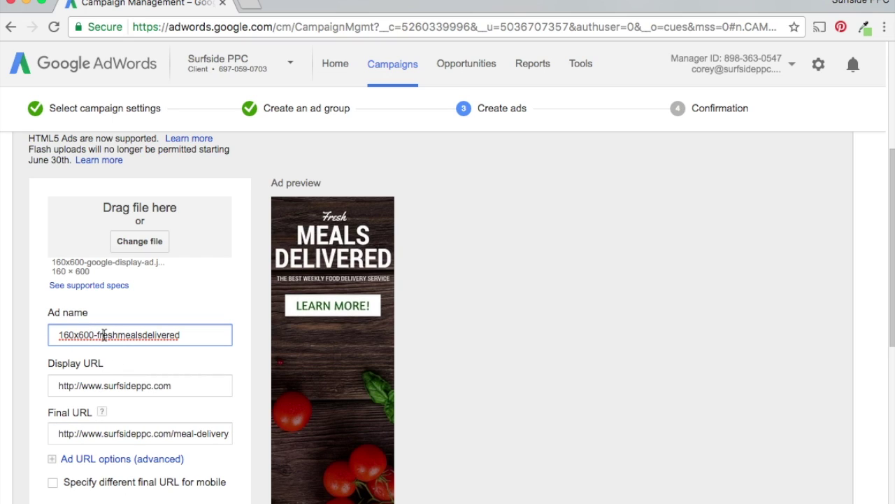
{"action": "scroll", "coordinate": [410, 265], "scroll_direction": "up", "scroll_amount": 5}
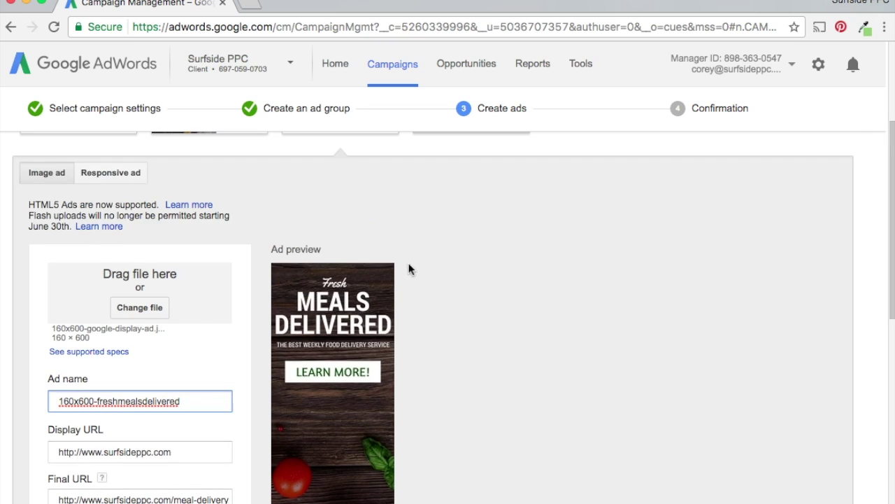
{"action": "mouse_move", "coordinate": [214, 239]}
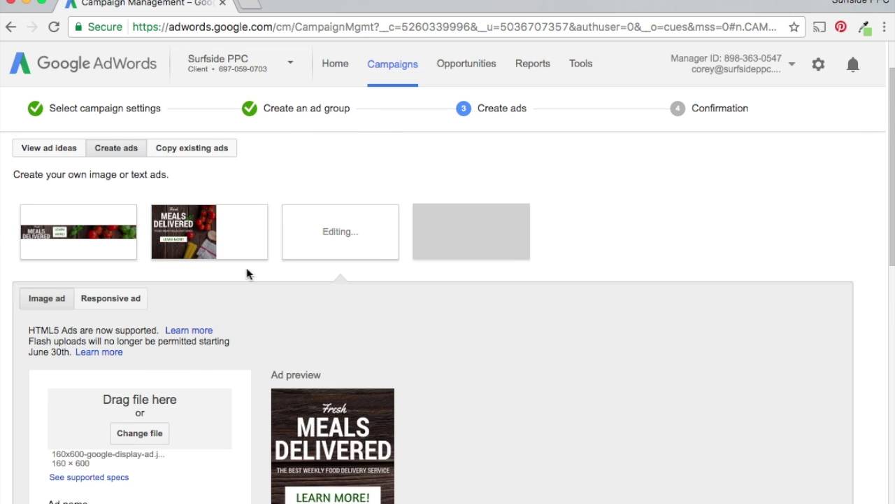
{"action": "scroll", "coordinate": [448, 326], "scroll_direction": "down", "scroll_amount": 6}
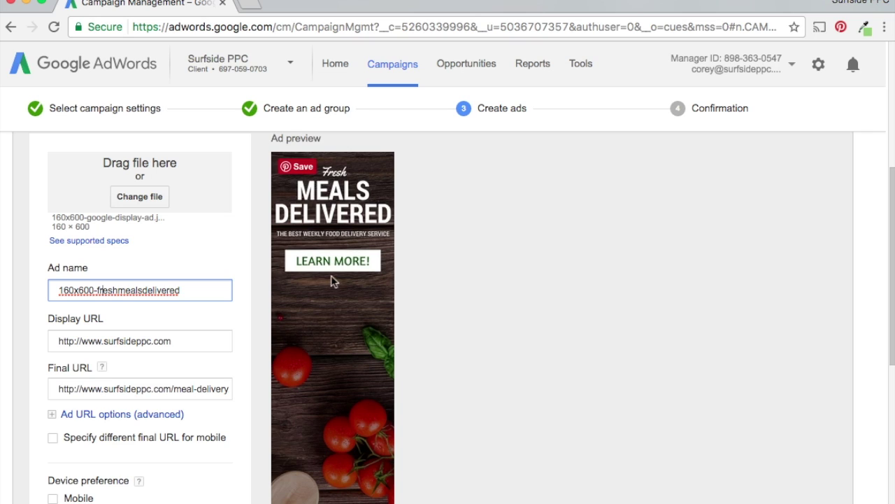
{"action": "scroll", "coordinate": [472, 294], "scroll_direction": "down", "scroll_amount": 7}
{"action": "scroll", "coordinate": [318, 271], "scroll_direction": "up", "scroll_amount": 5}
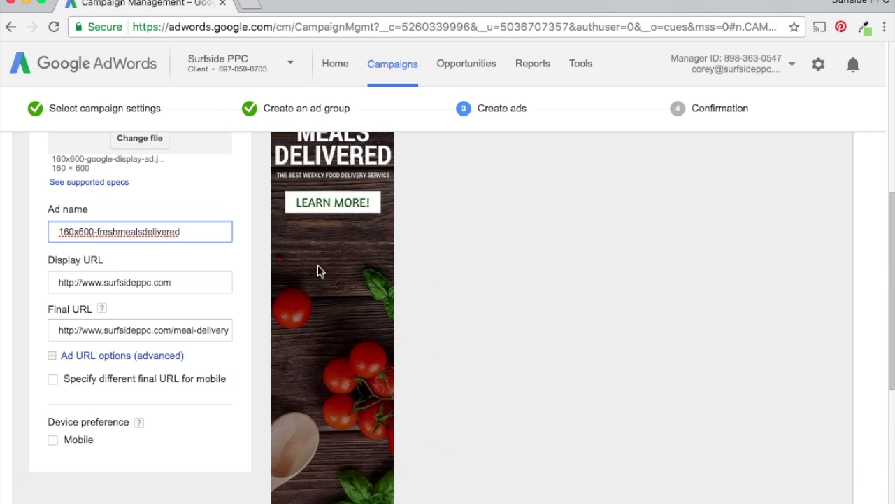
{"action": "scroll", "coordinate": [329, 255], "scroll_direction": "up", "scroll_amount": 1}
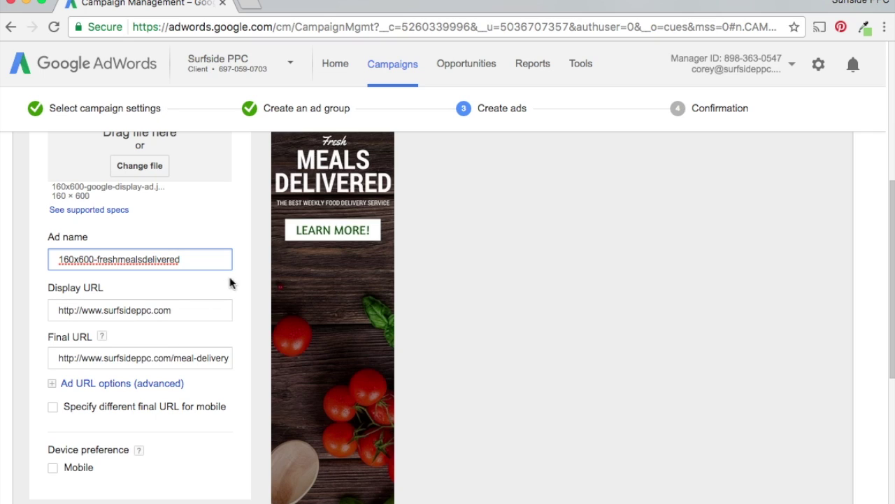
Save the 160x600 image ad and start a fourth ad
{"action": "left_click", "coordinate": [257, 234]}
{"action": "scroll", "coordinate": [257, 234], "scroll_direction": "down", "scroll_amount": 4}
{"action": "scroll", "coordinate": [257, 238], "scroll_direction": "down", "scroll_amount": 2}
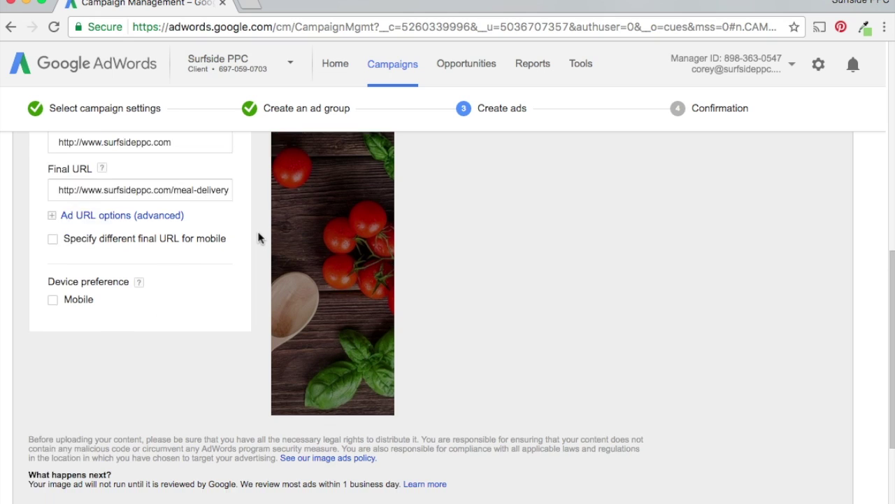
{"action": "left_click", "coordinate": [77, 466]}
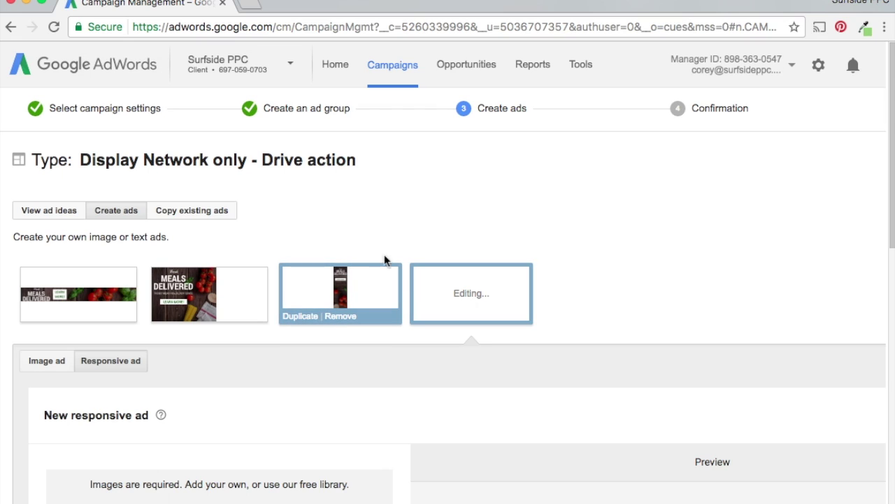
Upload 1200x628-without-text.jpg from Downloads as an image for the new responsive ad
{"action": "scroll", "coordinate": [623, 238], "scroll_direction": "down", "scroll_amount": 3}
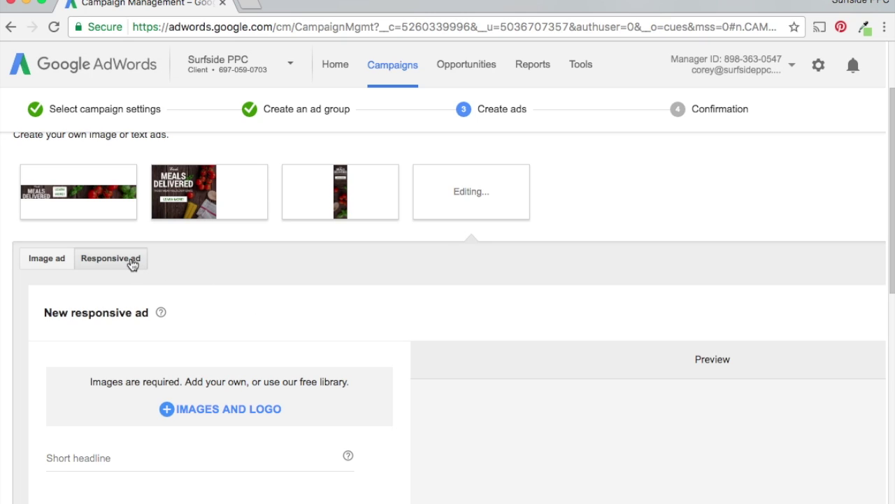
{"action": "scroll", "coordinate": [347, 295], "scroll_direction": "down", "scroll_amount": 4}
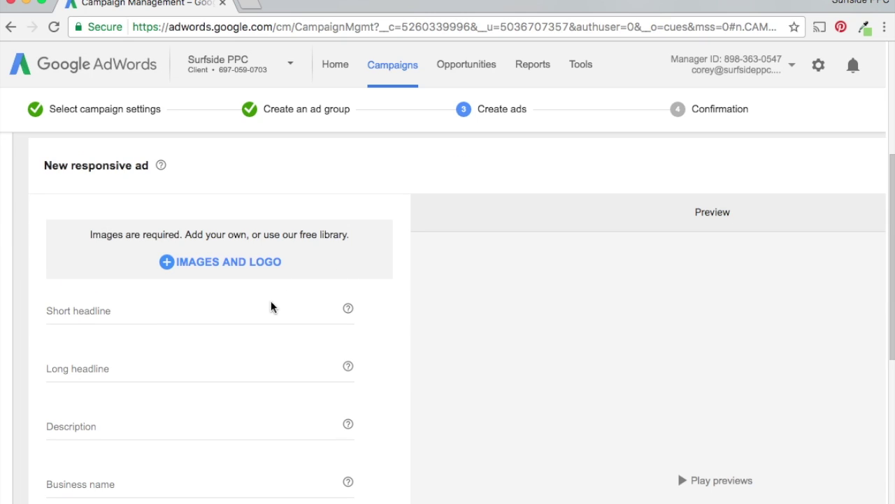
{"action": "left_click", "coordinate": [159, 314]}
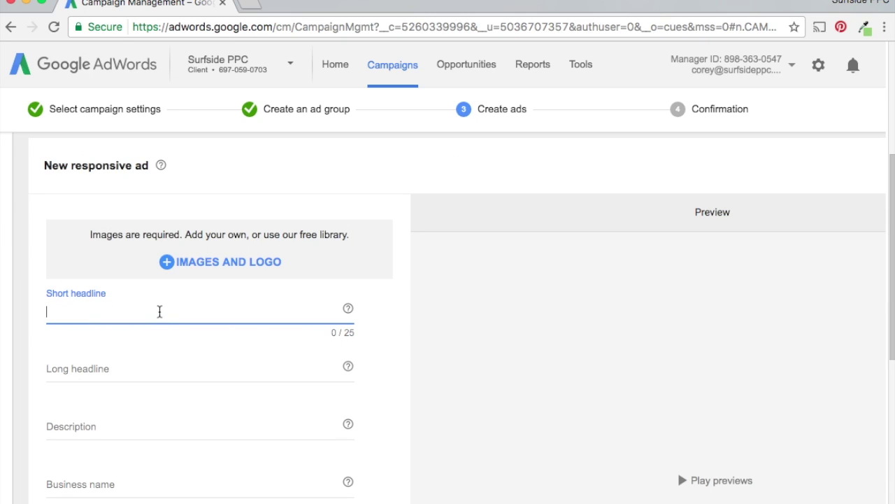
{"action": "left_click", "coordinate": [239, 272]}
{"action": "left_click", "coordinate": [420, 283]}
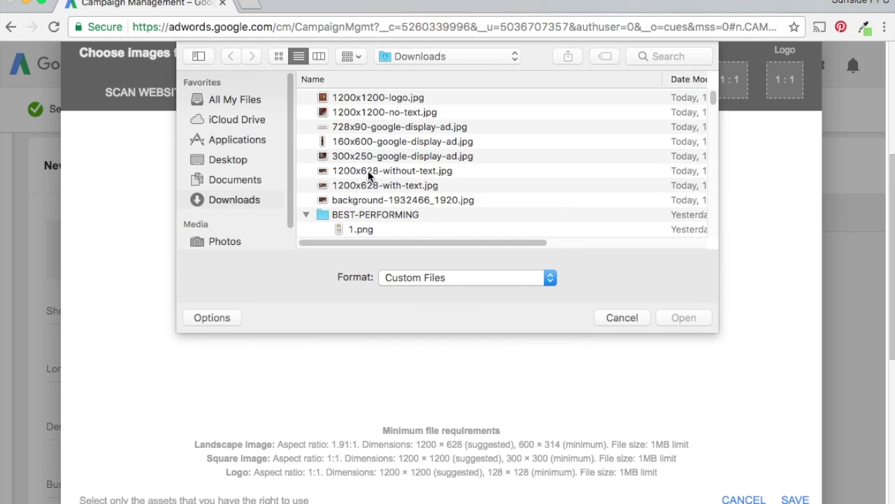
{"action": "double_click", "coordinate": [369, 171]}
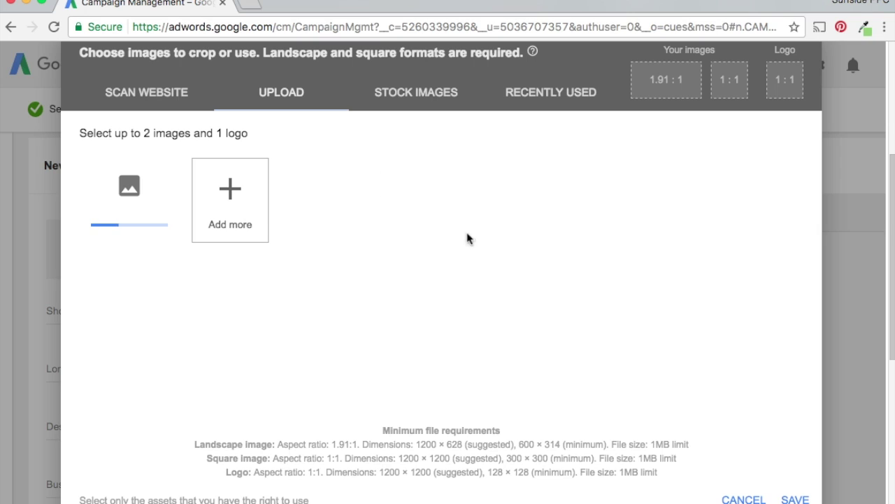
Add 1200x1200-no-text.jpg and 1200x1200-logo.jpg from Downloads to the responsive ad's image uploads
{"action": "left_click", "coordinate": [230, 187]}
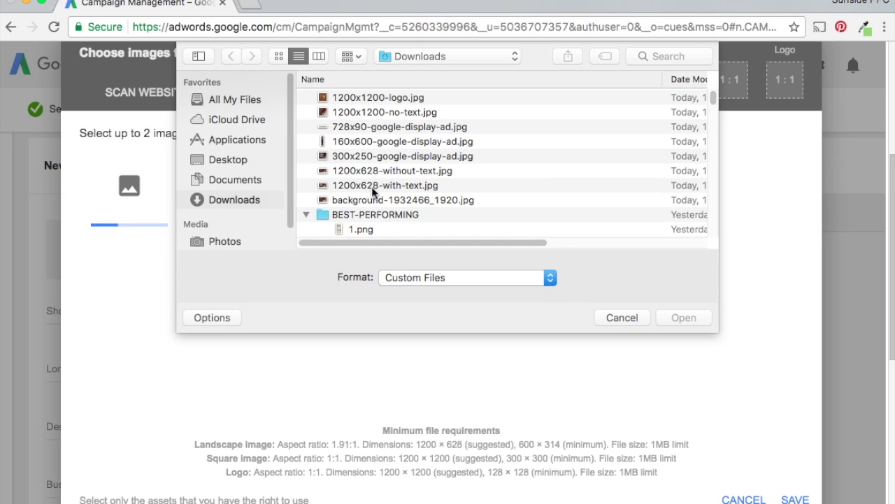
{"action": "double_click", "coordinate": [381, 116]}
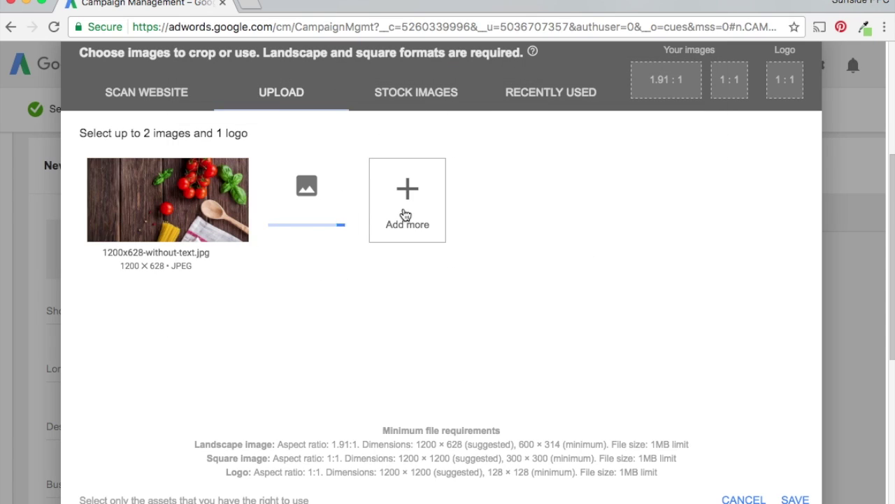
{"action": "left_click", "coordinate": [405, 214]}
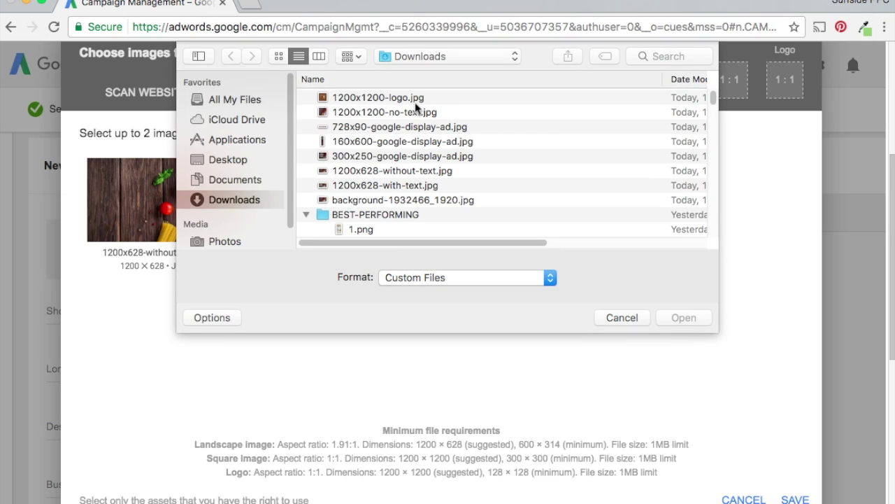
{"action": "double_click", "coordinate": [415, 99]}
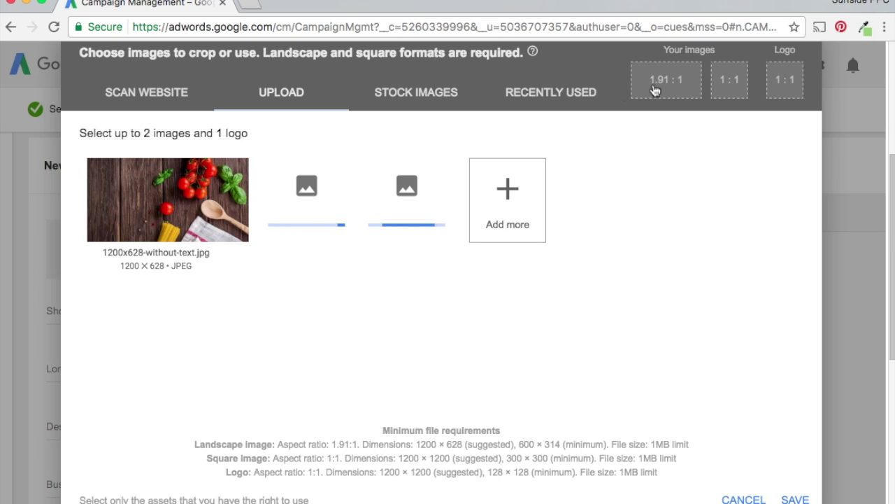
Assign 1200x628-without-text.jpg as the landscape image only and 1200x1200-logo.jpg as the logo
{"action": "mouse_move", "coordinate": [129, 248]}
{"action": "left_click", "coordinate": [159, 259]}
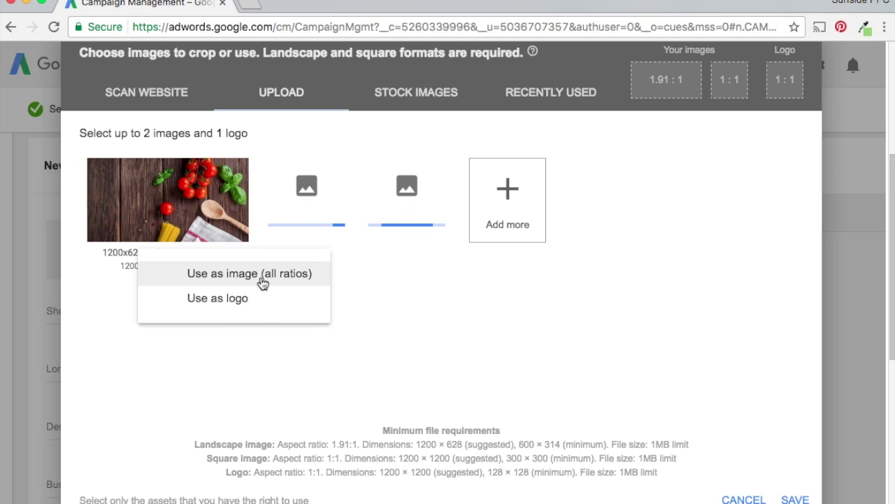
{"action": "left_click", "coordinate": [262, 280]}
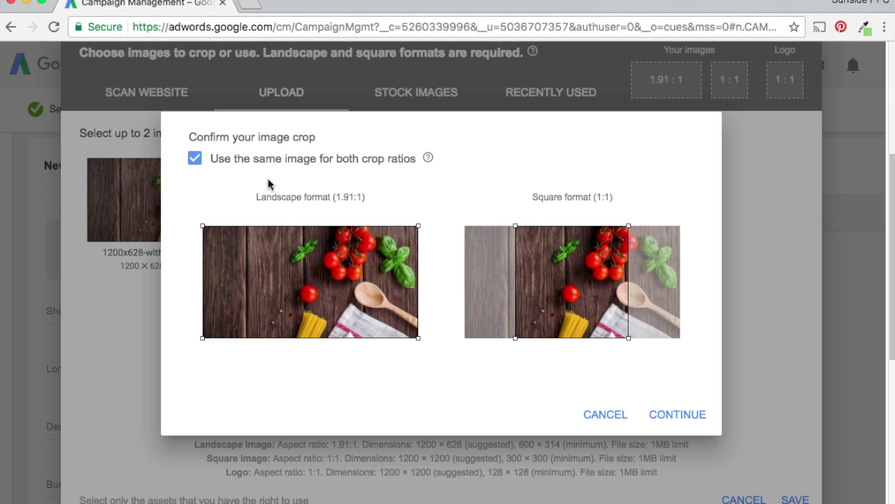
{"action": "left_click", "coordinate": [209, 164]}
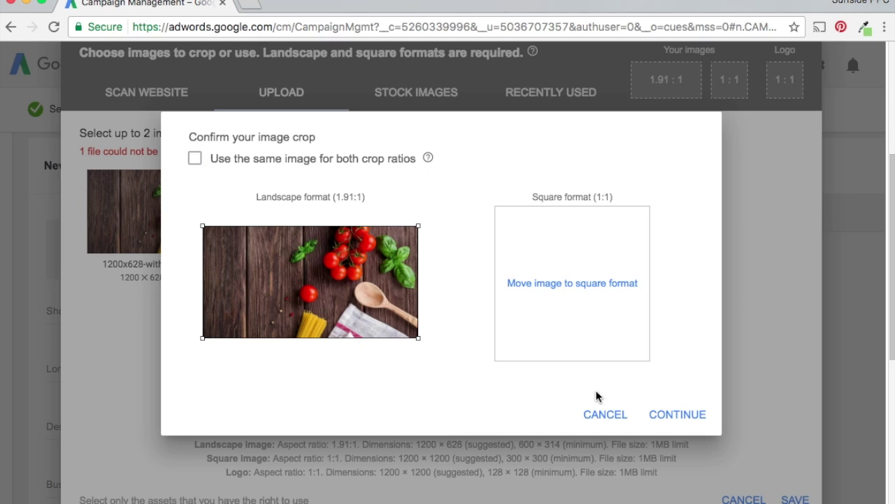
{"action": "left_click", "coordinate": [666, 419]}
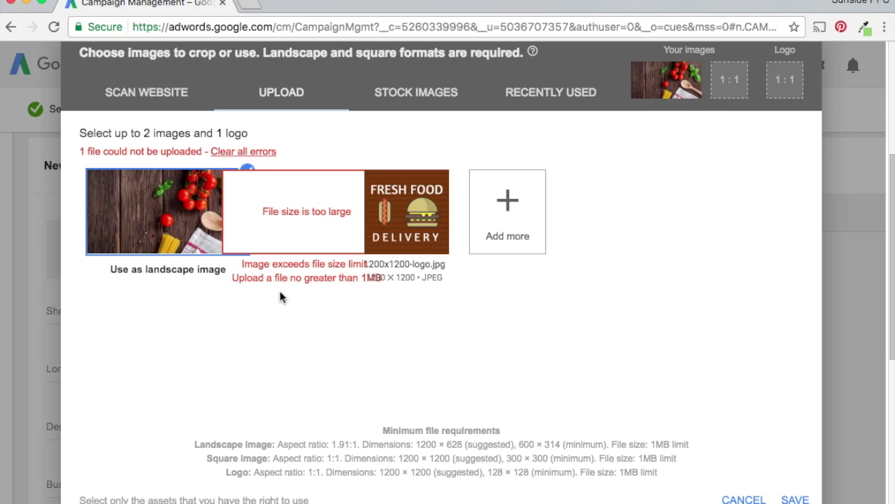
{"action": "left_click", "coordinate": [400, 266]}
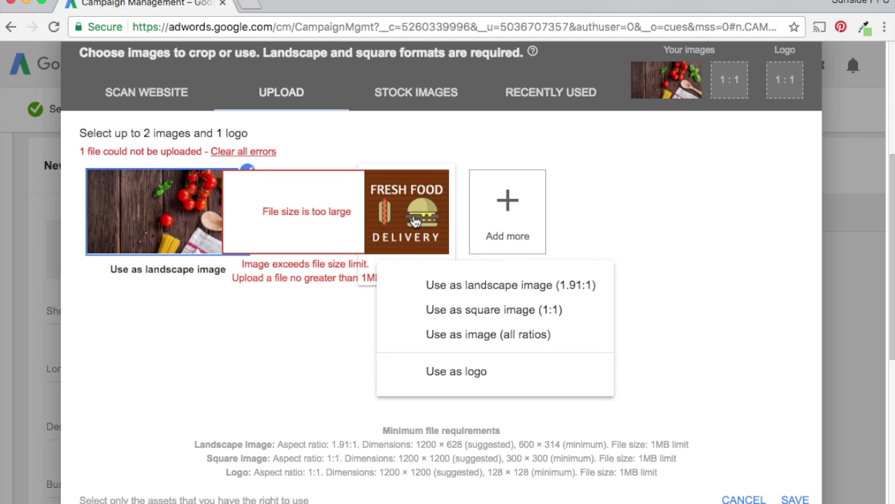
{"action": "left_click", "coordinate": [460, 375]}
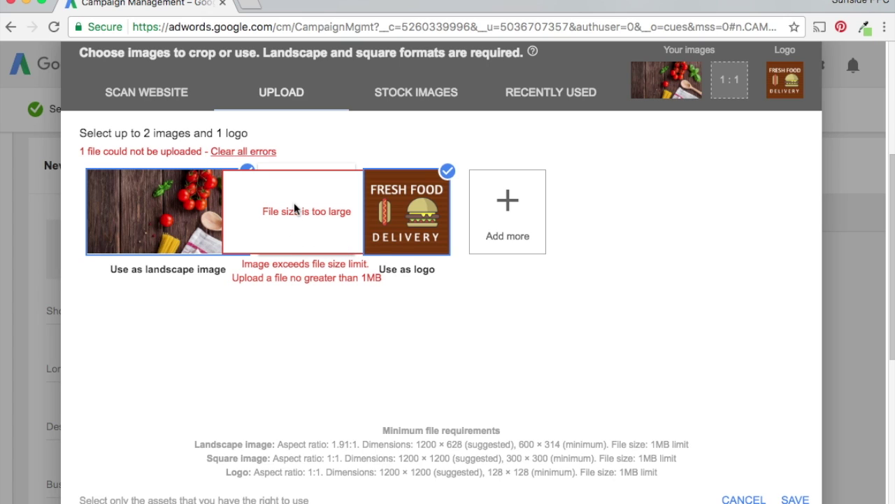
Use 1200x628-without-text.jpg for all ratios with the square crop shifted to the photo's right edge, and save the image selection
{"action": "left_click", "coordinate": [206, 272]}
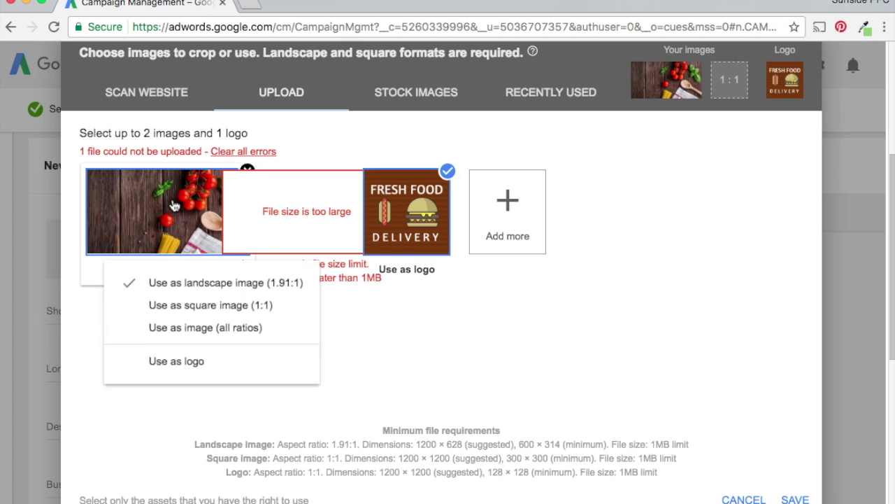
{"action": "left_click", "coordinate": [202, 333]}
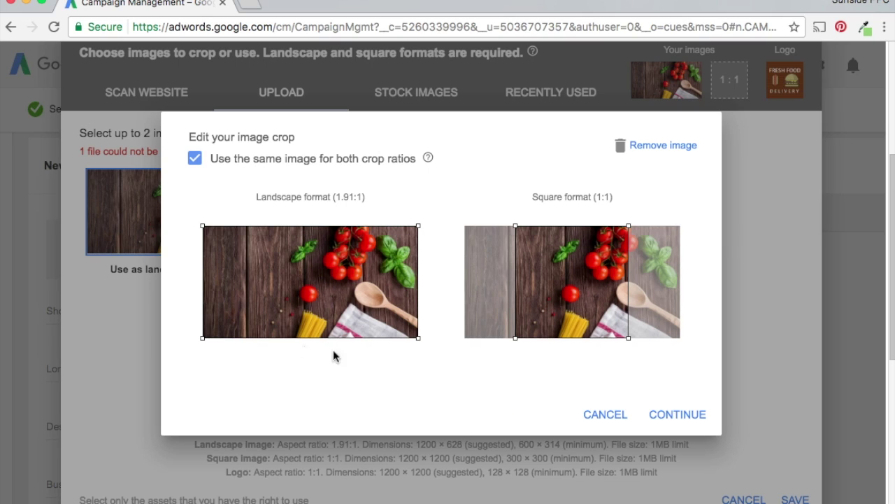
{"action": "left_click_drag", "start_coordinate": [586, 307], "coordinate": [649, 309]}
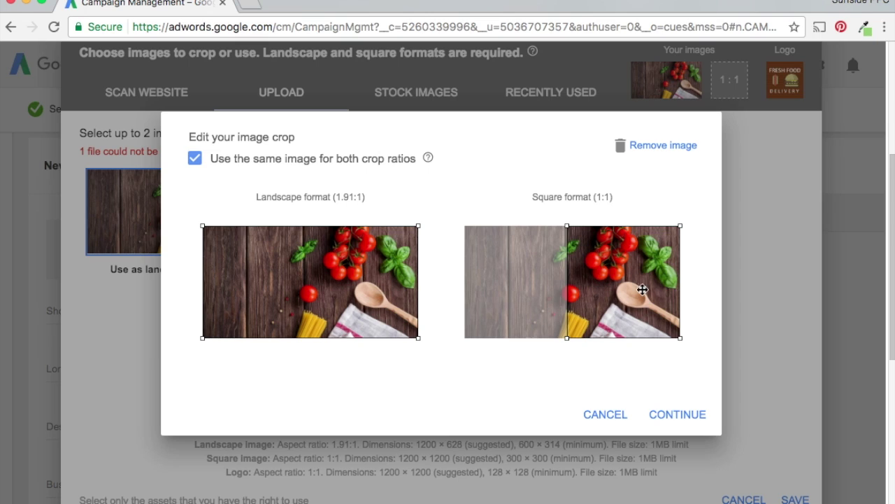
{"action": "left_click", "coordinate": [676, 415]}
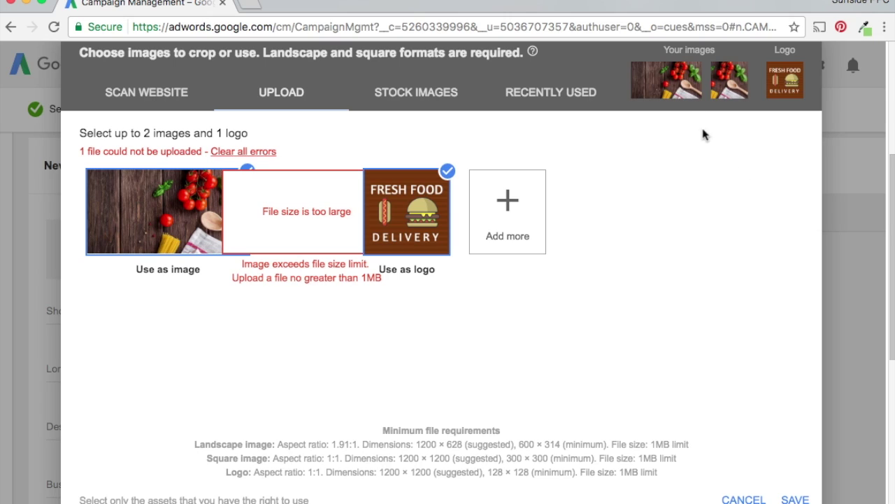
{"action": "mouse_move", "coordinate": [788, 81]}
{"action": "left_click", "coordinate": [795, 499]}
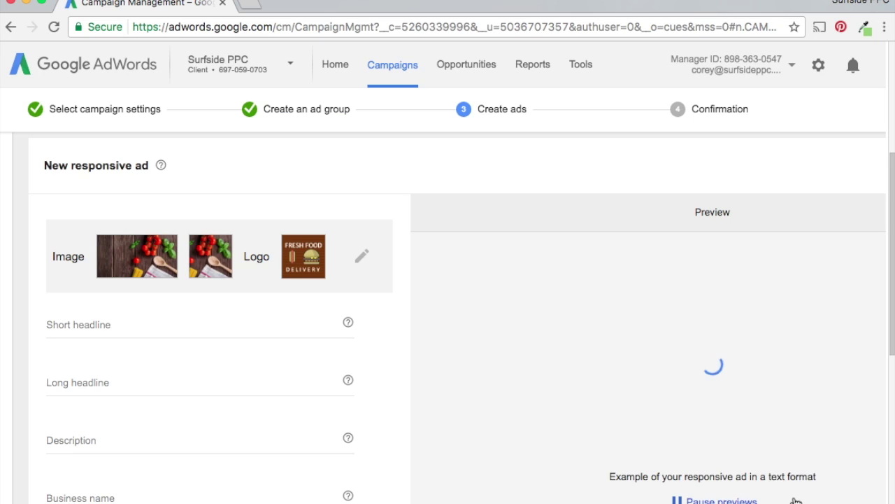
Pause the ad previews and enter "Fresh Food Delivery" as the responsive ad's short headline
{"action": "scroll", "coordinate": [419, 342], "scroll_direction": "down", "scroll_amount": 1}
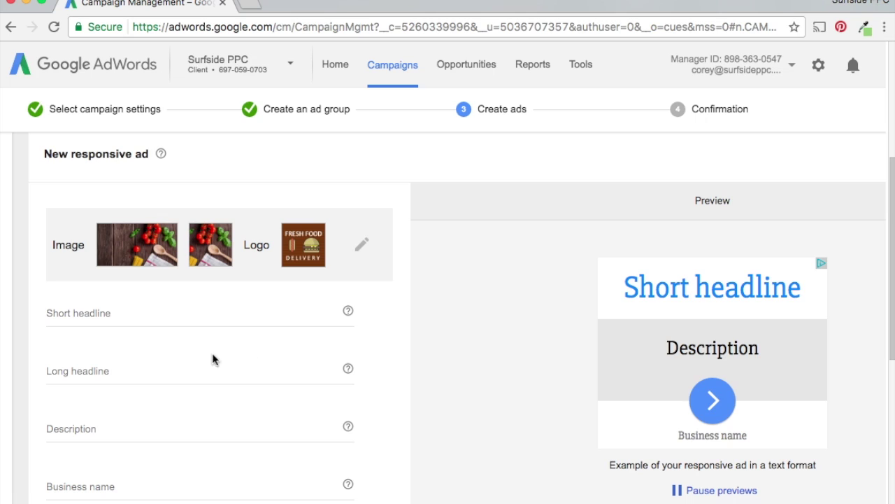
{"action": "scroll", "coordinate": [173, 310], "scroll_direction": "down", "scroll_amount": 3}
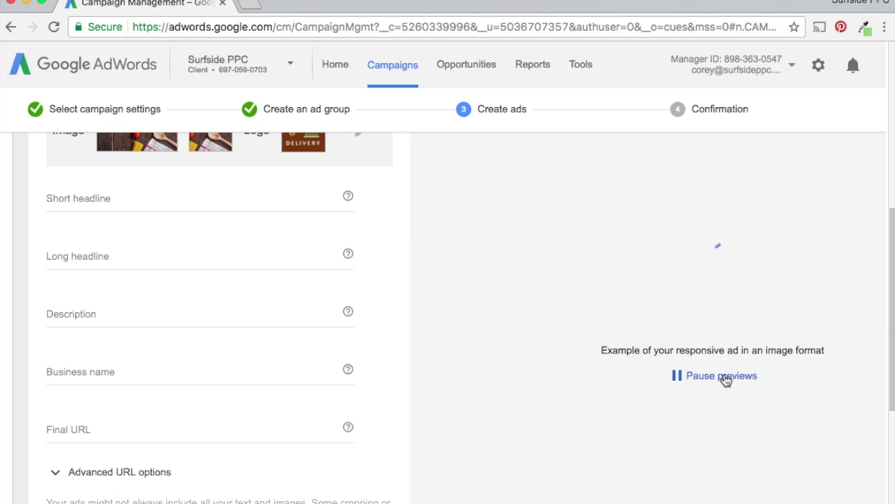
{"action": "left_click", "coordinate": [724, 378]}
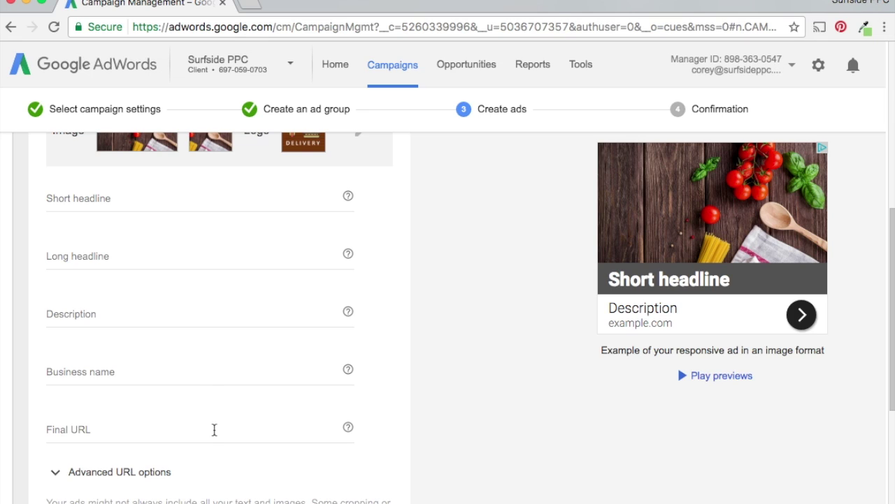
{"action": "left_click", "coordinate": [154, 203]}
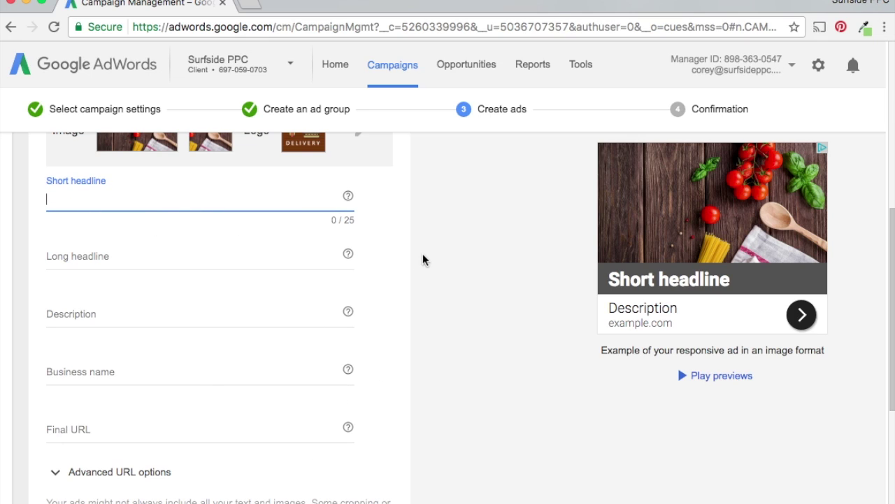
{"action": "scroll", "coordinate": [424, 252], "scroll_direction": "up", "scroll_amount": 2}
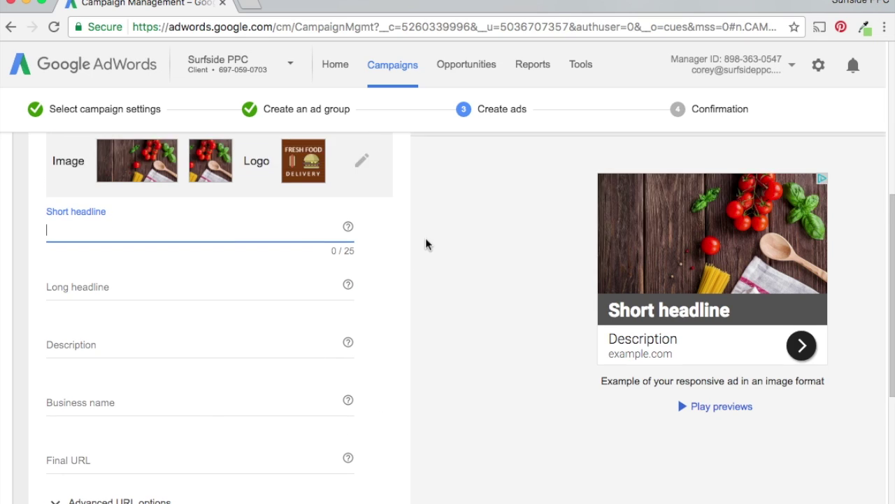
{"action": "type", "text": "Fresh Food Delivery"}
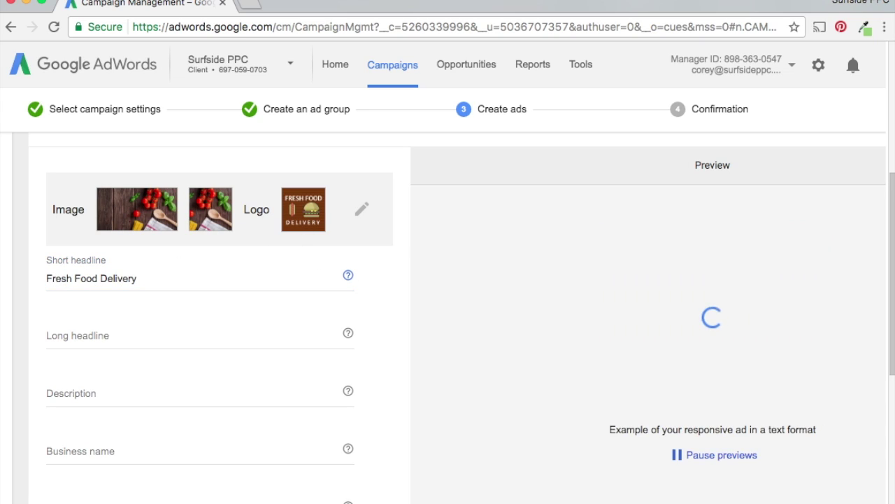
Enter "The Best Fresh Food Delivery Service In The United States" as the long headline
{"action": "key", "text": "Tab"}
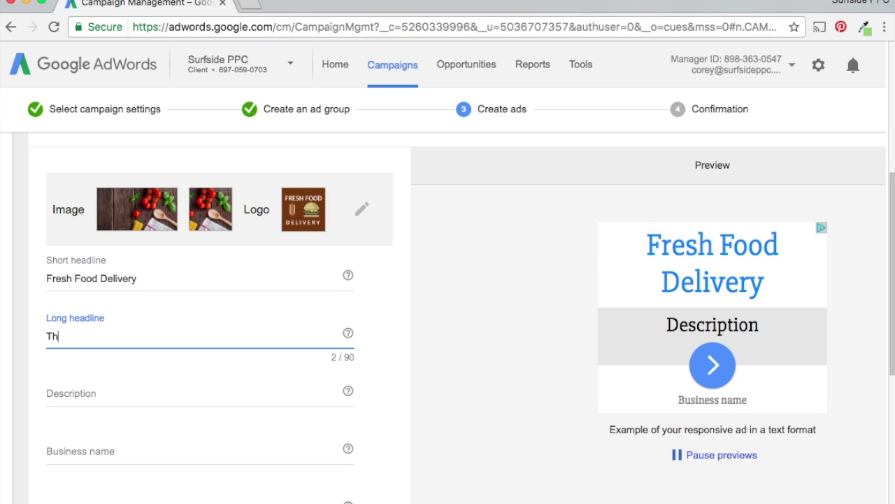
{"action": "type", "text": "The Best Fresh Food Delivery S"}
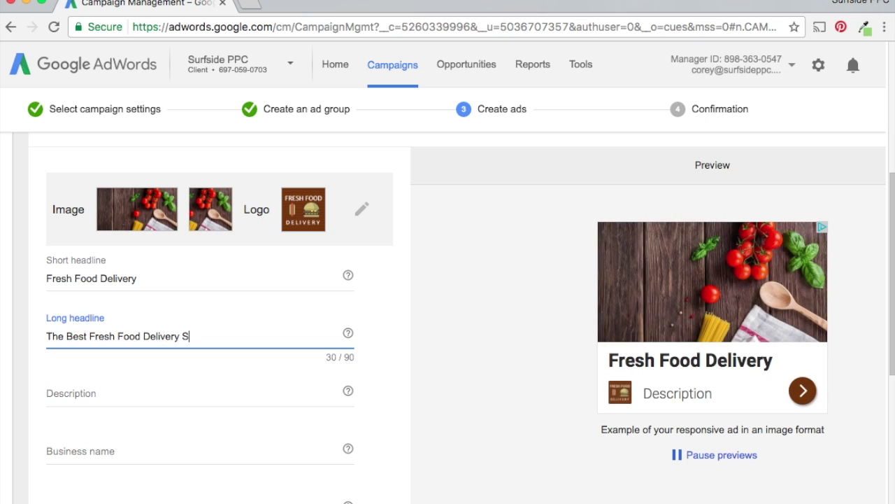
{"action": "type", "text": "ervice In The United States"}
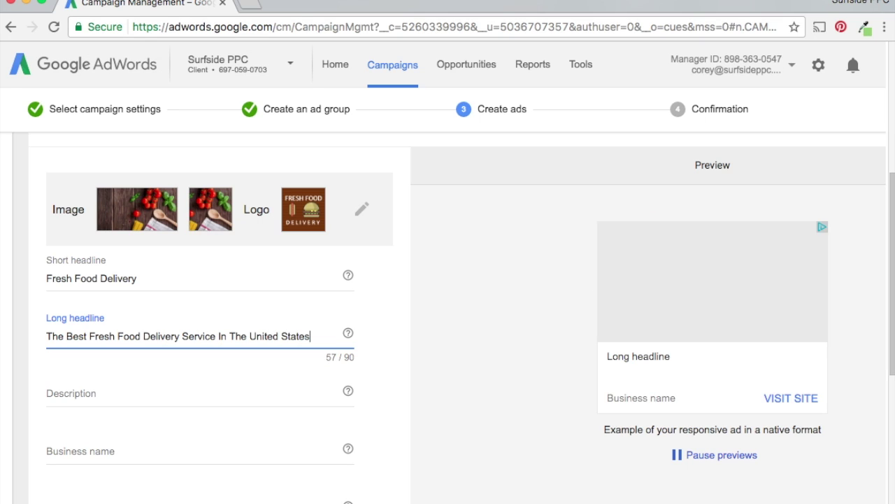
Enter the description "Get Fresh Food and Recipes Delivered Weekly For Easy Food Preparation!" for the responsive ad
{"action": "key", "text": "Tab"}
{"action": "key", "text": "Tab"}
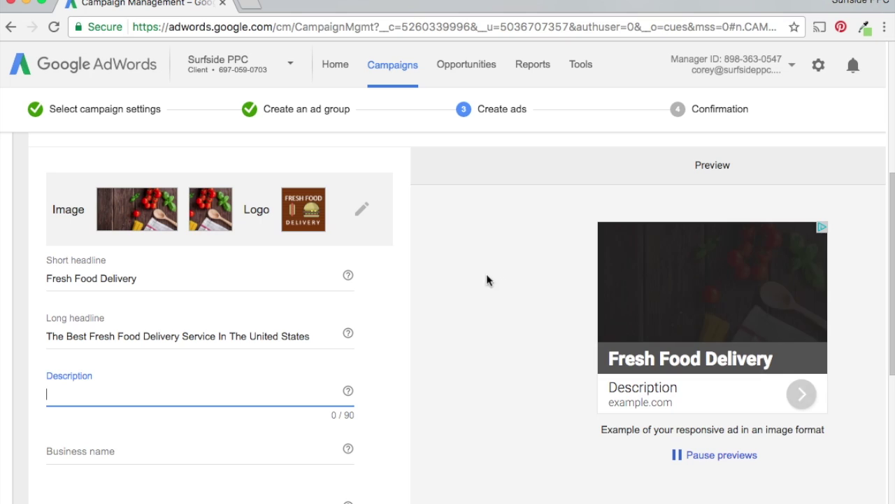
{"action": "type", "text": "Get Fresh Foo"}
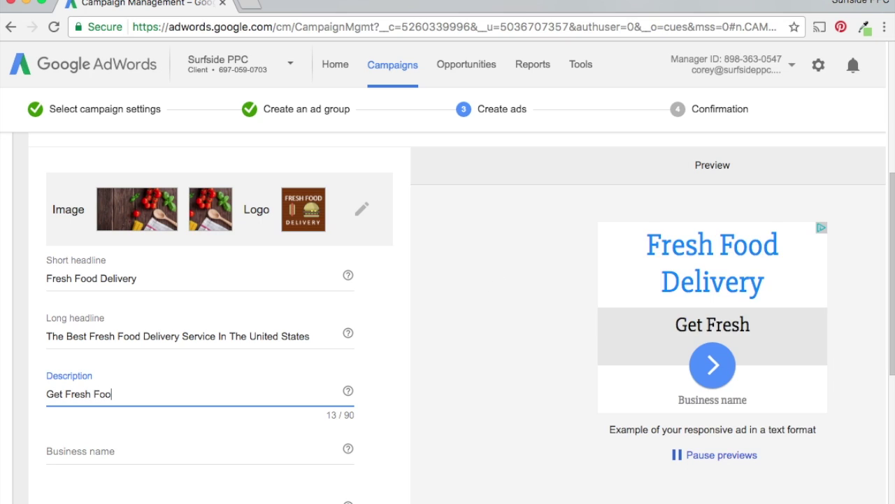
{"action": "type", "text": "d and R"}
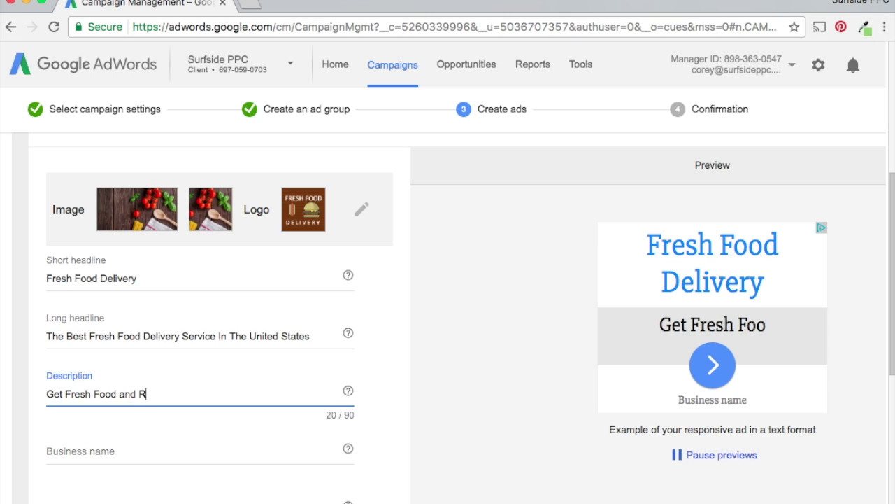
{"action": "type", "text": "ecipes Delivered"}
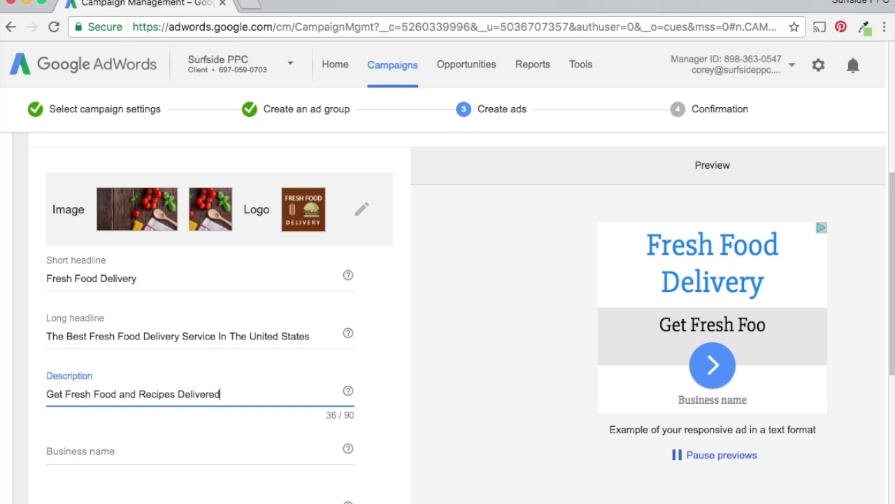
{"action": "type", "text": " Weekly"}
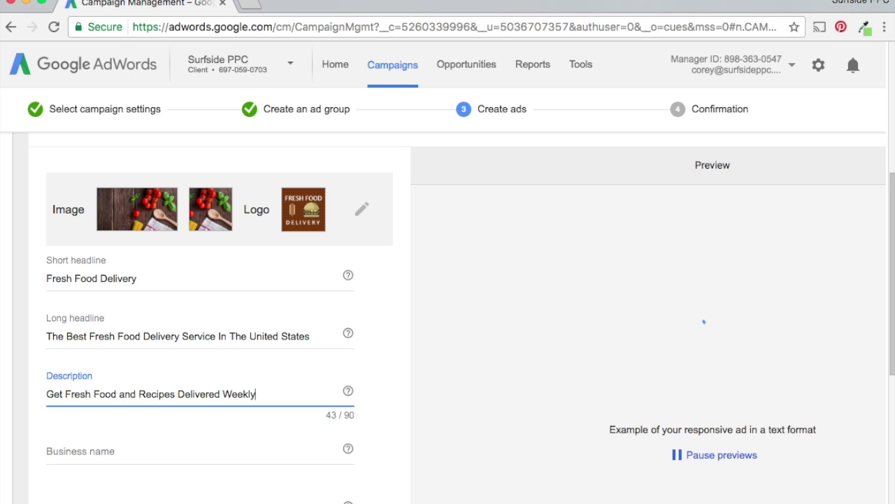
{"action": "type", "text": " For Easy Food Preparation!"}
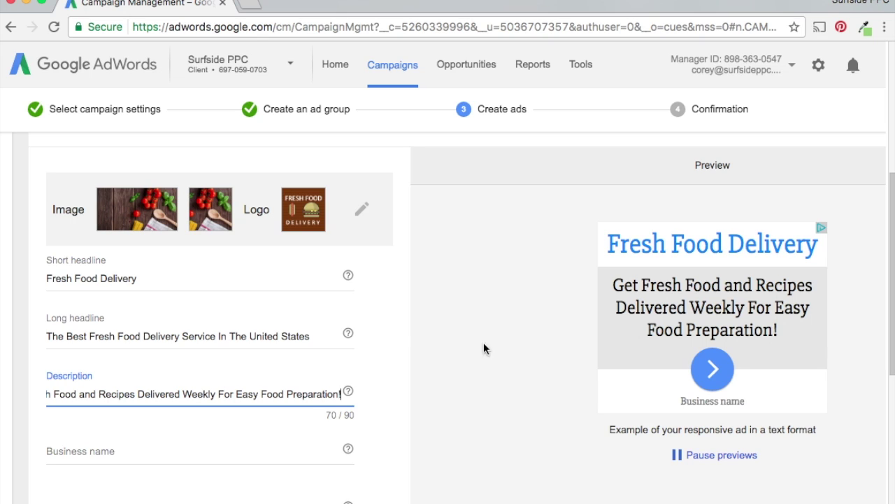
Set the responsive ad's business name to Surfside PPC
{"action": "scroll", "coordinate": [448, 333], "scroll_direction": "down", "scroll_amount": 2}
{"action": "left_click", "coordinate": [237, 362]}
{"action": "type", "text": "Surfsi"}
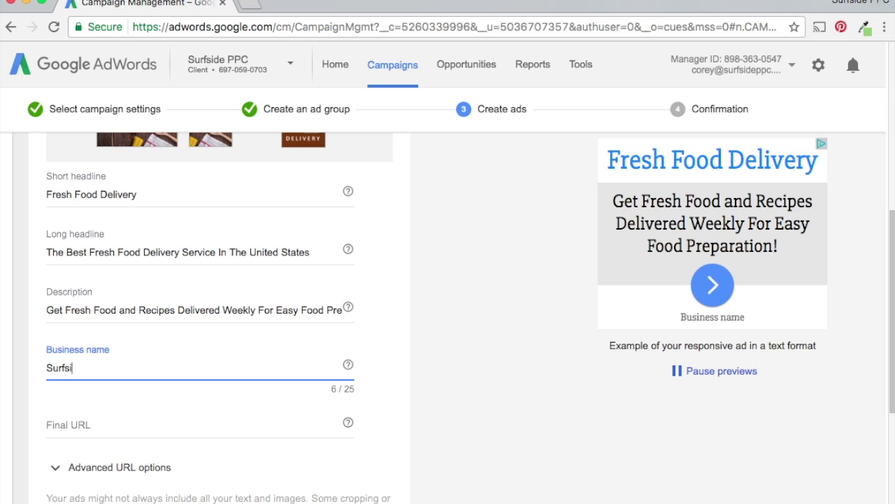
{"action": "type", "text": "de PPR"}
{"action": "key", "text": "BackSpace"}
{"action": "type", "text": "C"}
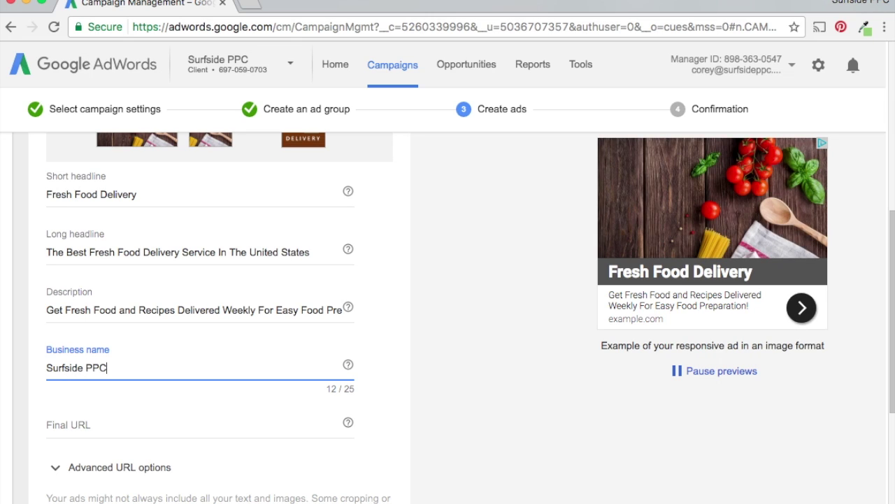
{"action": "key", "text": "Tab"}
{"action": "key", "text": "Tab"}
{"action": "type", "text": "h"}
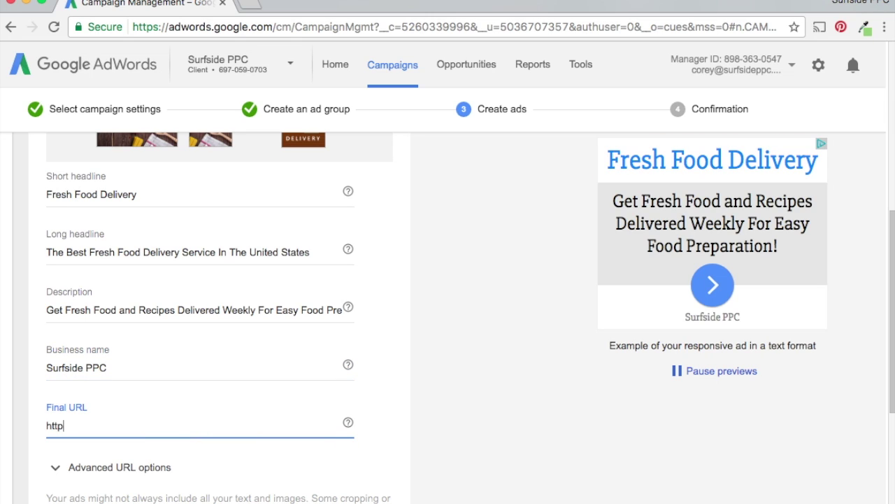
{"action": "type", "text": "ttp://www.surfsideppc.com/me"}
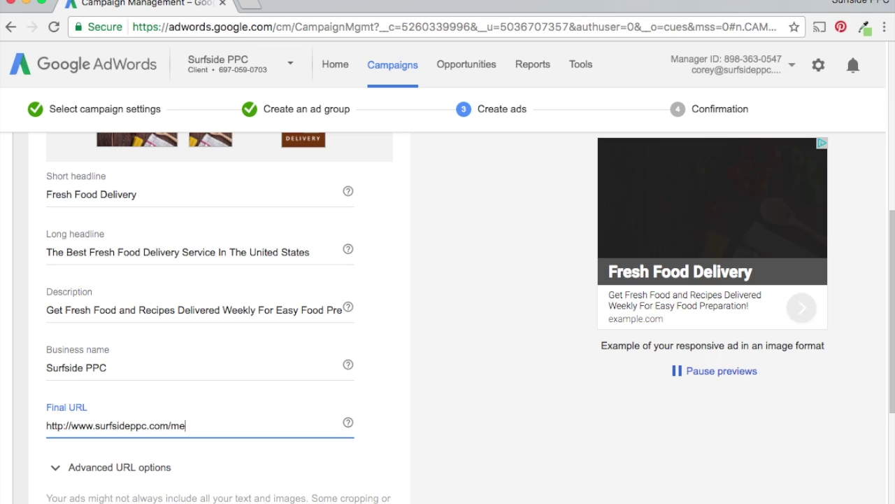
{"action": "type", "text": "al-delivery/"}
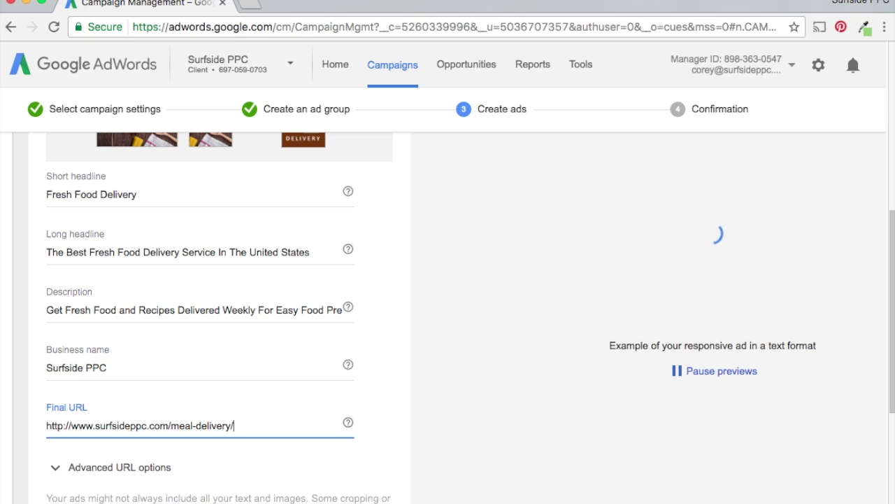
{"action": "left_click", "coordinate": [457, 350]}
Pause the ad previews and review the responsive ad's image-format preview, images, text fields and final URL
{"action": "scroll", "coordinate": [567, 347], "scroll_direction": "down", "scroll_amount": 3}
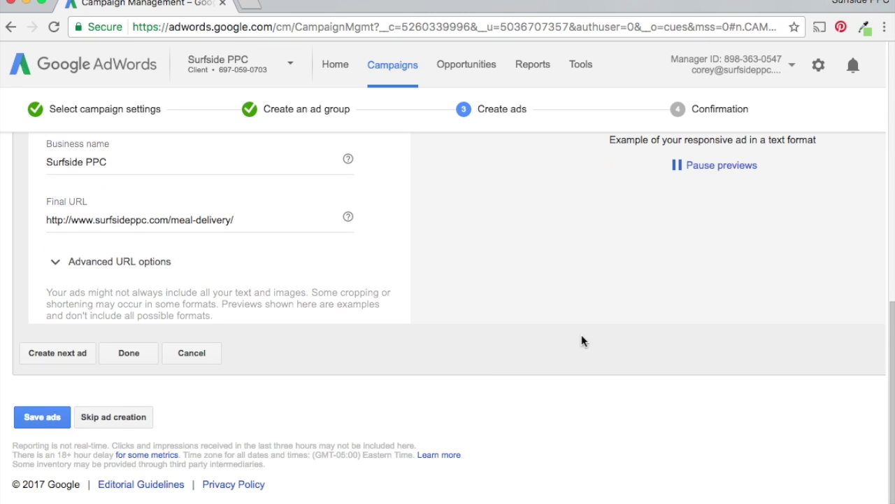
{"action": "scroll", "coordinate": [499, 306], "scroll_direction": "up", "scroll_amount": 4}
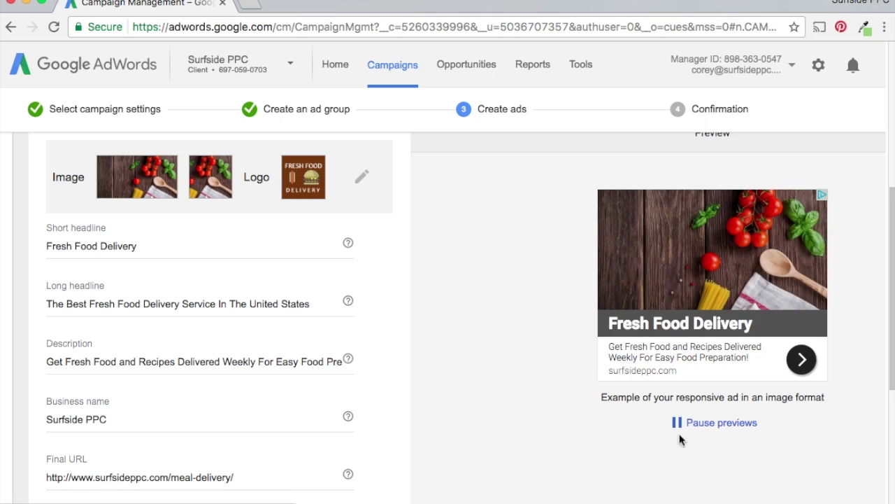
{"action": "left_click", "coordinate": [718, 423]}
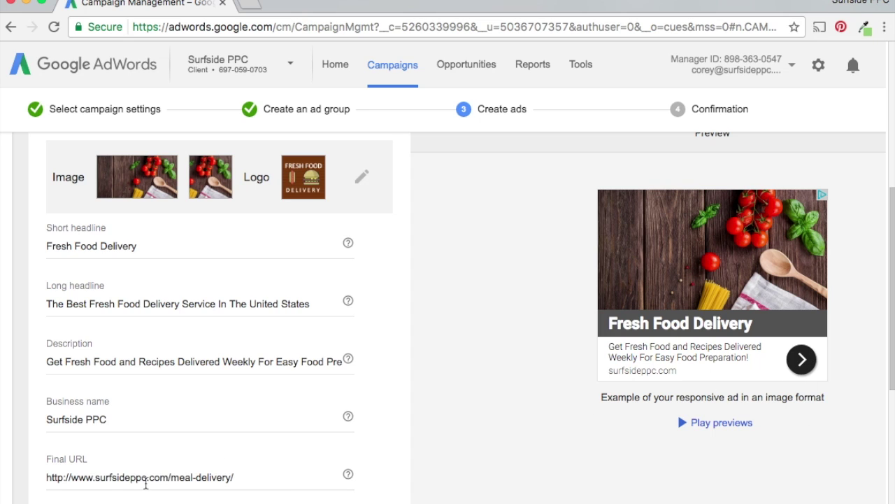
{"action": "left_click_drag", "start_coordinate": [147, 478], "coordinate": [223, 477]}
{"action": "left_click", "coordinate": [470, 366]}
{"action": "scroll", "coordinate": [468, 360], "scroll_direction": "down", "scroll_amount": 2}
{"action": "scroll", "coordinate": [468, 358], "scroll_direction": "down", "scroll_amount": 2}
{"action": "scroll", "coordinate": [465, 332], "scroll_direction": "up", "scroll_amount": 5}
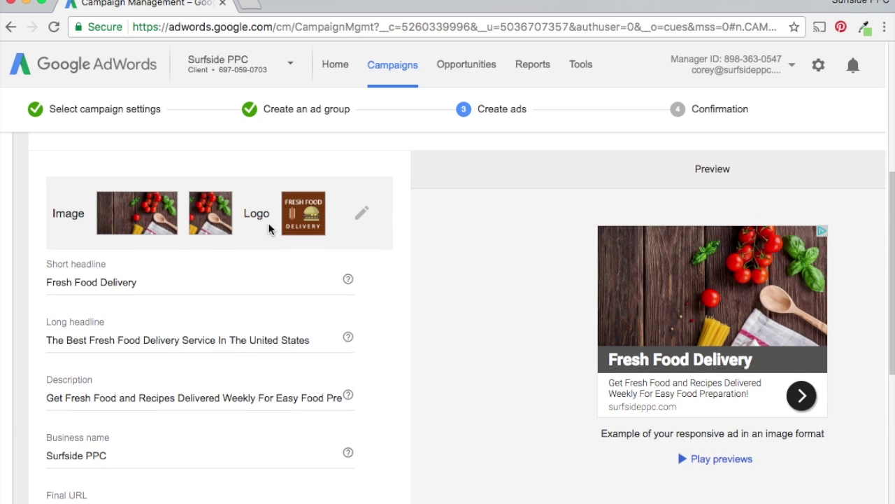
Finish editing the responsive ad and save all four ads to create the Display Network campaign
{"action": "scroll", "coordinate": [480, 267], "scroll_direction": "down", "scroll_amount": 6}
{"action": "scroll", "coordinate": [480, 266], "scroll_direction": "down", "scroll_amount": 1}
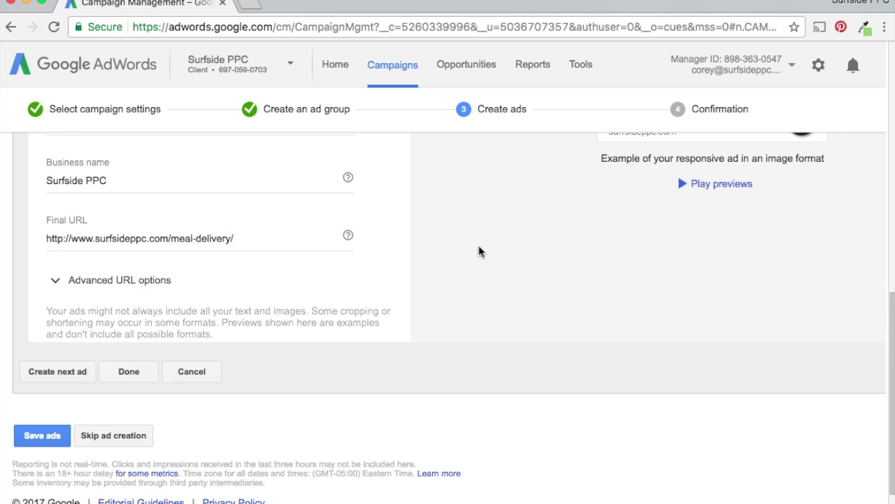
{"action": "left_click", "coordinate": [122, 370]}
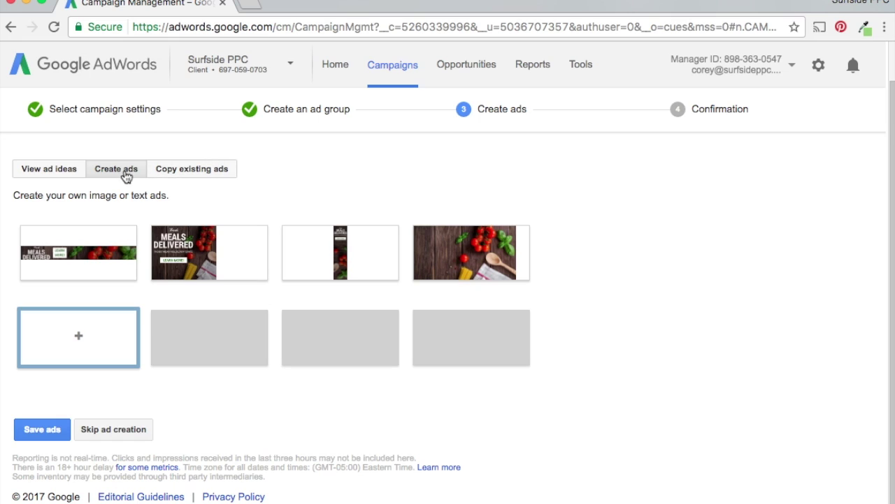
{"action": "left_click", "coordinate": [36, 430]}
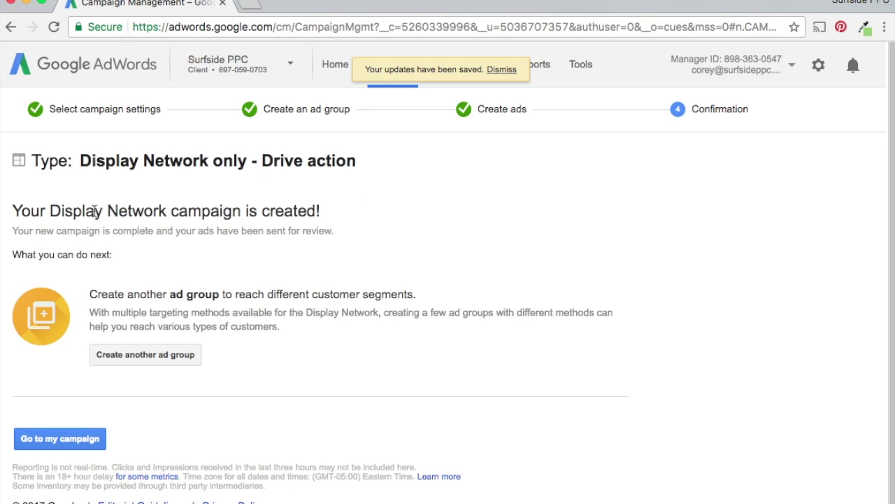
{"action": "left_click_drag", "start_coordinate": [75, 212], "coordinate": [190, 223]}
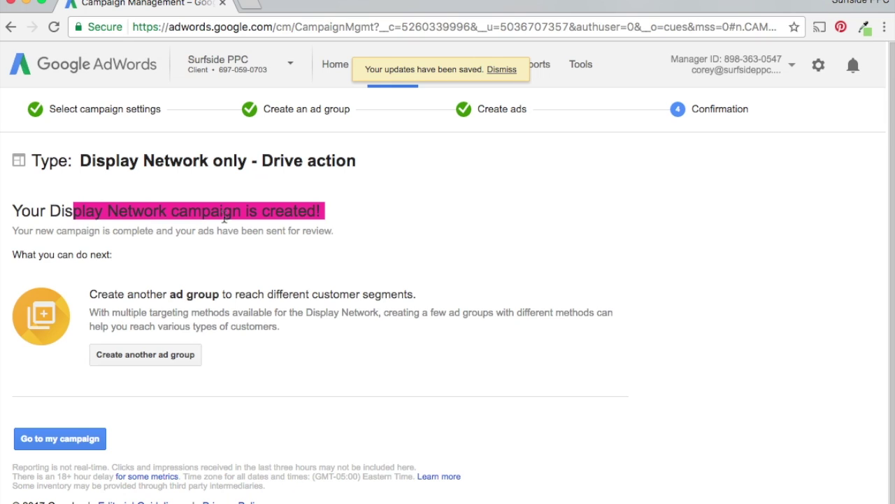
{"action": "left_click", "coordinate": [224, 218]}
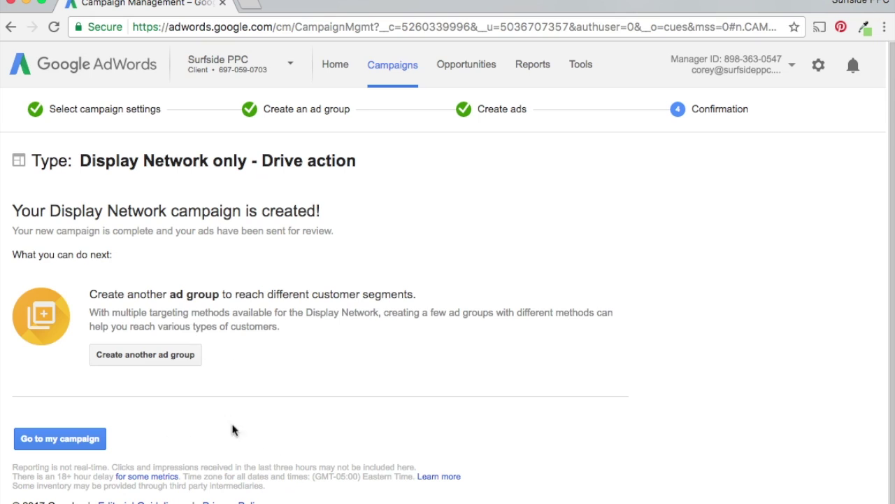
Start another ad group named Food Keywords with an enhanced CPC bid of $1.00
{"action": "left_click", "coordinate": [151, 356]}
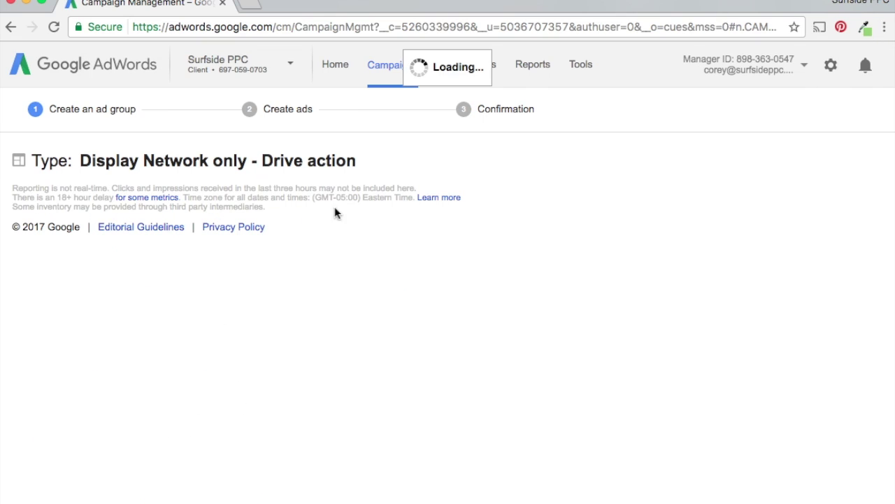
{"action": "key", "text": "super+a"}
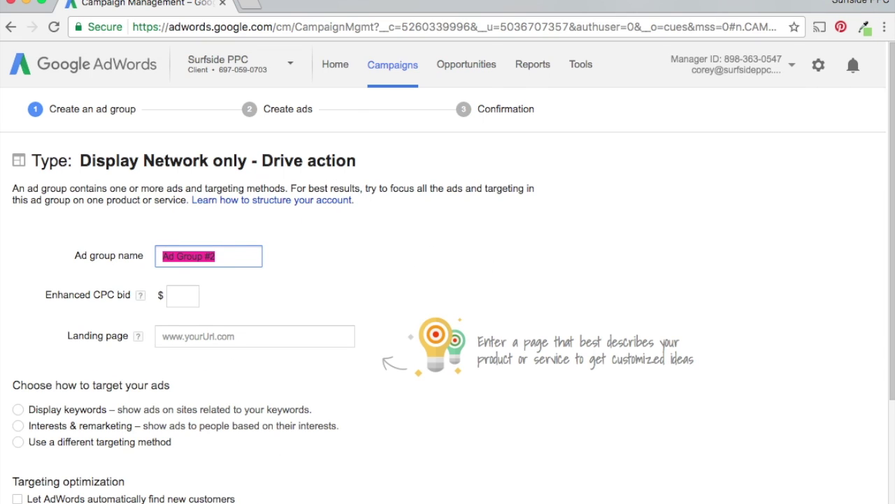
{"action": "type", "text": "Food Keywords"}
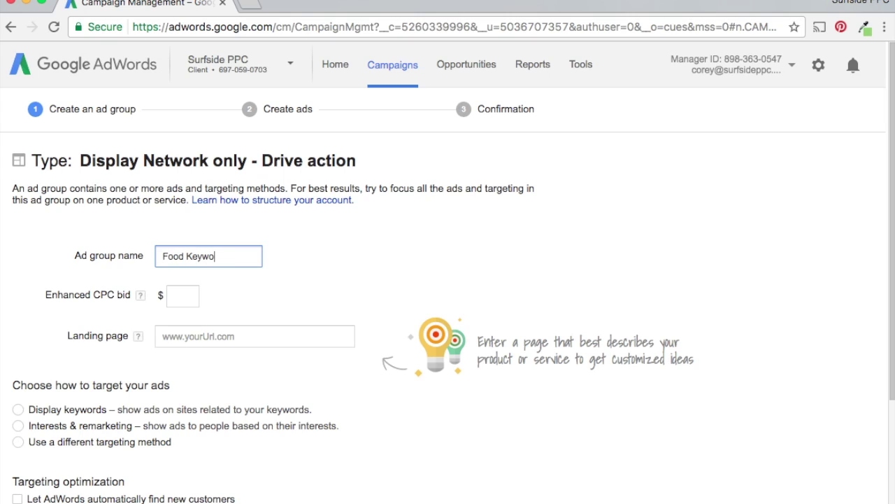
{"action": "left_click", "coordinate": [191, 303]}
{"action": "type", "text": "1.00"}
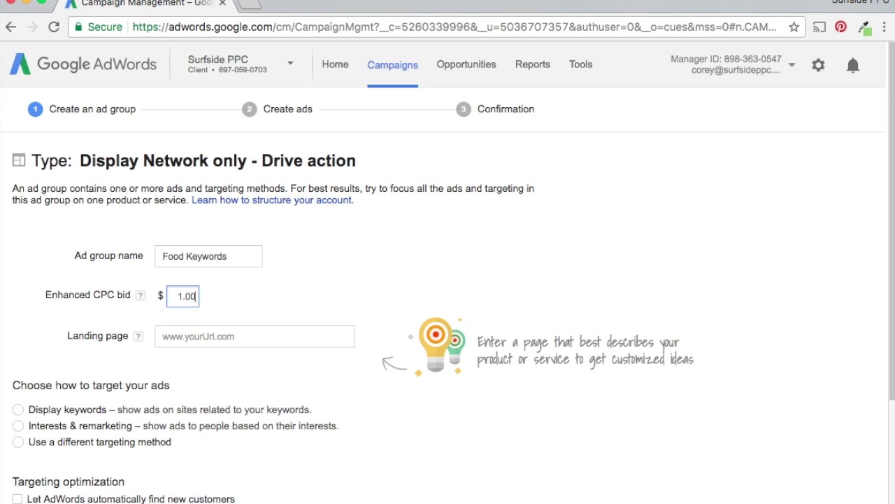
{"action": "left_click", "coordinate": [398, 414]}
Choose display keywords as the targeting method for the Food Keywords ad group
{"action": "scroll", "coordinate": [406, 406], "scroll_direction": "down", "scroll_amount": 3}
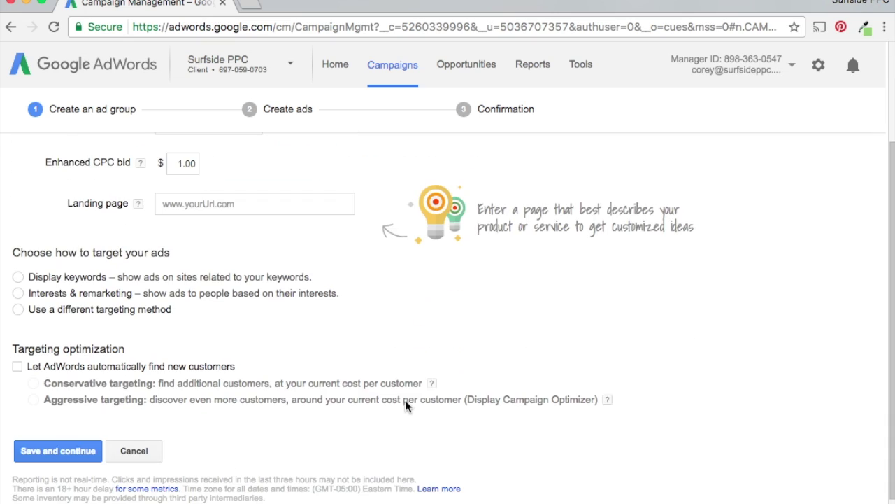
{"action": "left_click", "coordinate": [17, 277]}
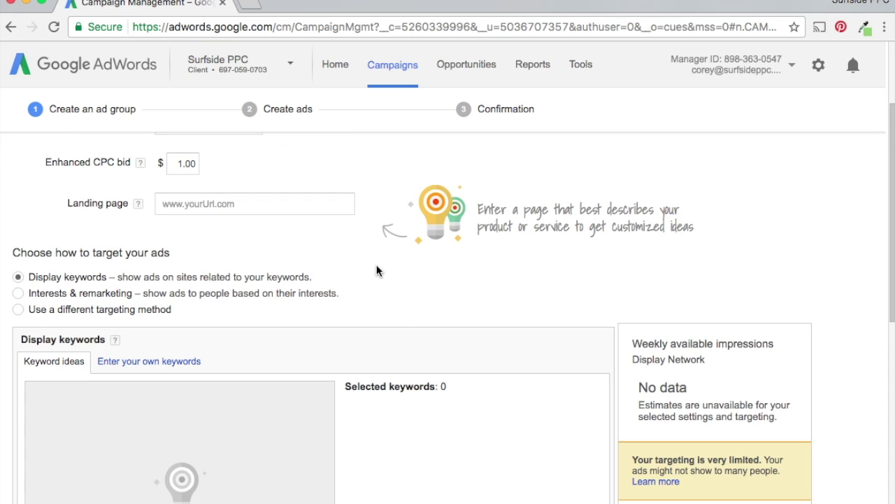
{"action": "scroll", "coordinate": [433, 283], "scroll_direction": "down", "scroll_amount": 2}
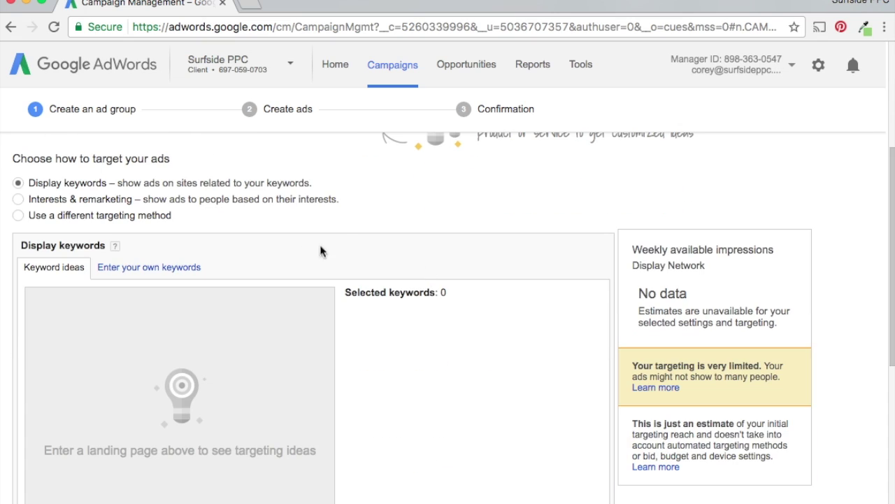
Enter "recipes" as an own display keyword and find related keywords for it
{"action": "left_click", "coordinate": [143, 272]}
{"action": "scroll", "coordinate": [398, 371], "scroll_direction": "down", "scroll_amount": 1}
{"action": "left_click", "coordinate": [195, 371]}
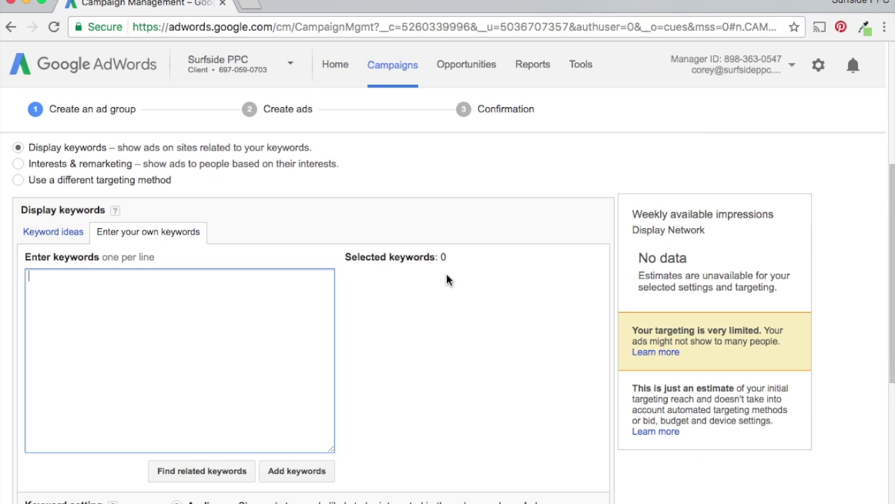
{"action": "scroll", "coordinate": [434, 293], "scroll_direction": "down", "scroll_amount": 1}
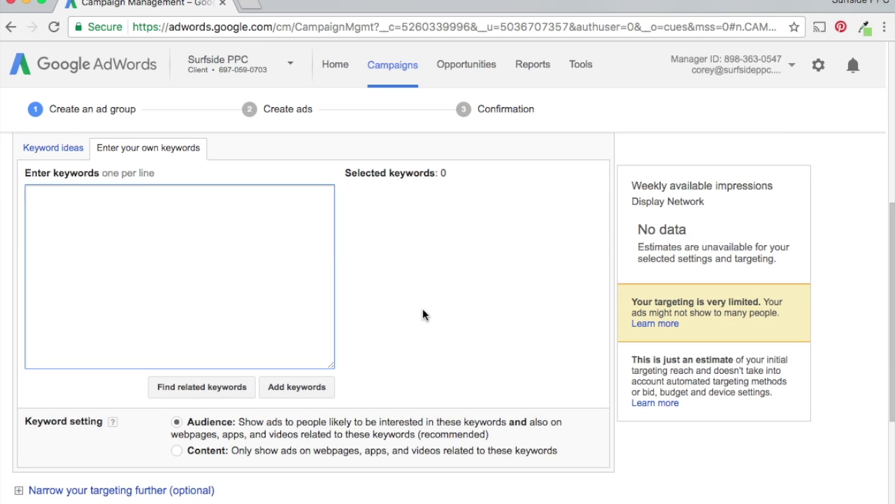
{"action": "type", "text": "recipes"}
{"action": "left_click", "coordinate": [217, 389]}
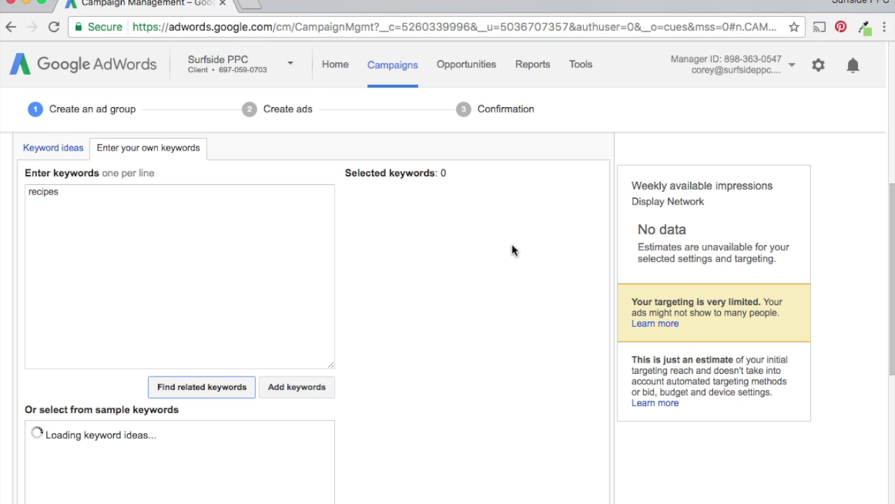
Add the sample keywords quick easy dinner meals recipe, easy healthy meal recipe, easy meal recipe, dinner meal recipe and healthy meal recipe
{"action": "scroll", "coordinate": [480, 249], "scroll_direction": "down", "scroll_amount": 3}
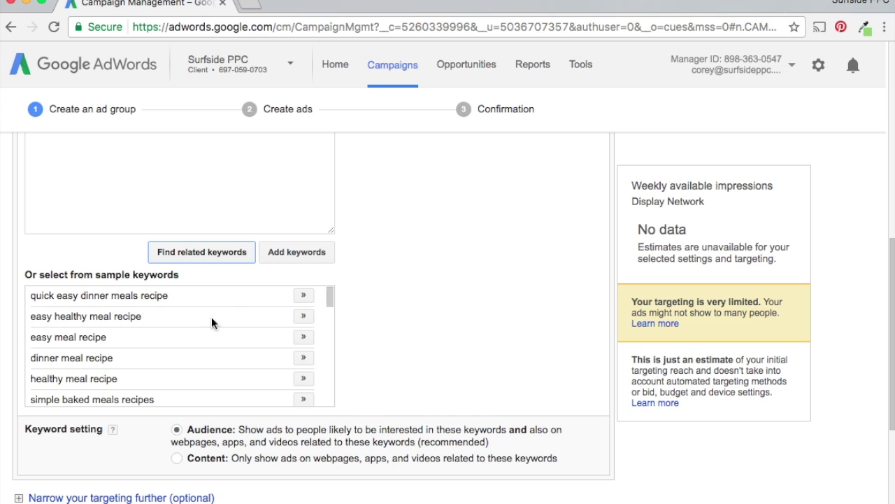
{"action": "left_click", "coordinate": [304, 296]}
{"action": "left_click", "coordinate": [305, 317]}
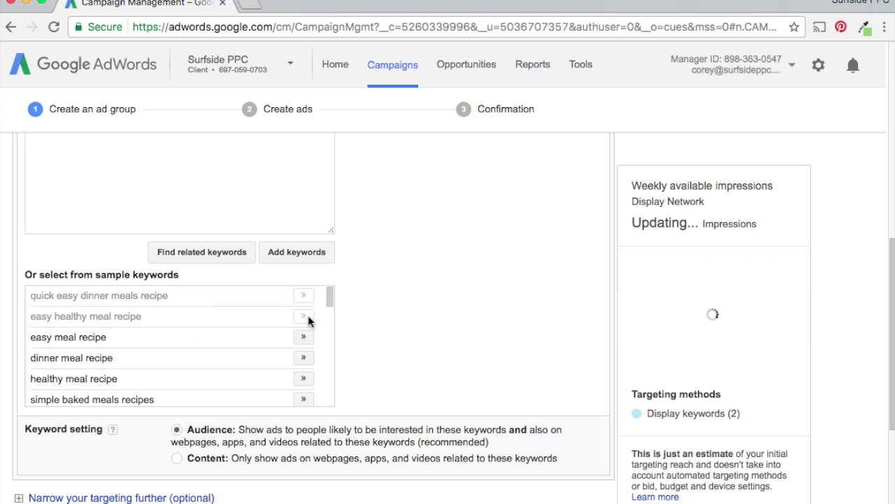
{"action": "left_click", "coordinate": [305, 338]}
{"action": "left_click", "coordinate": [308, 359]}
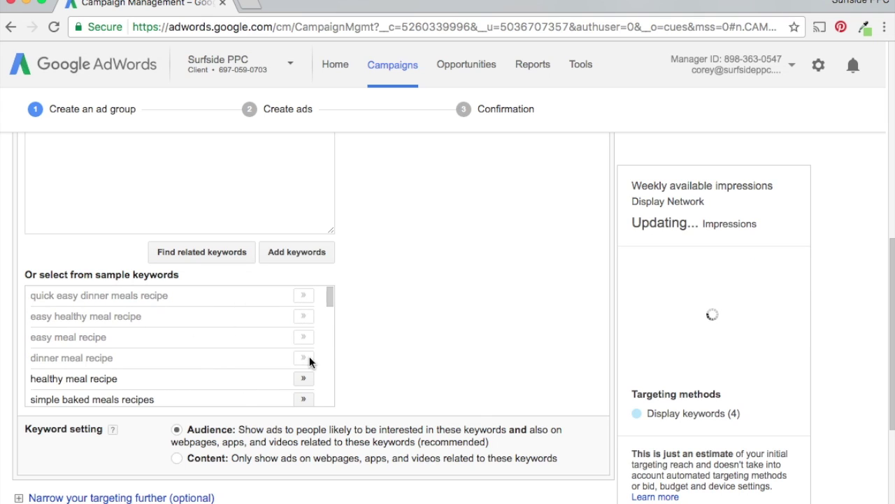
{"action": "left_click", "coordinate": [303, 377]}
Add the sample keywords easy baked meals recipes, delicious meal recipes and quick meal recipes to the selected keywords
{"action": "scroll", "coordinate": [272, 349], "scroll_direction": "down", "scroll_amount": 1}
{"action": "scroll", "coordinate": [259, 343], "scroll_direction": "down", "scroll_amount": 1}
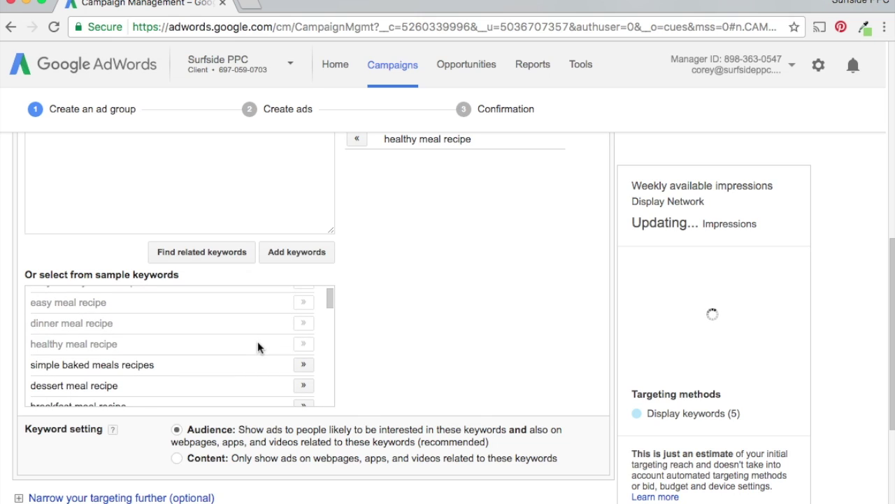
{"action": "scroll", "coordinate": [258, 343], "scroll_direction": "down", "scroll_amount": 2}
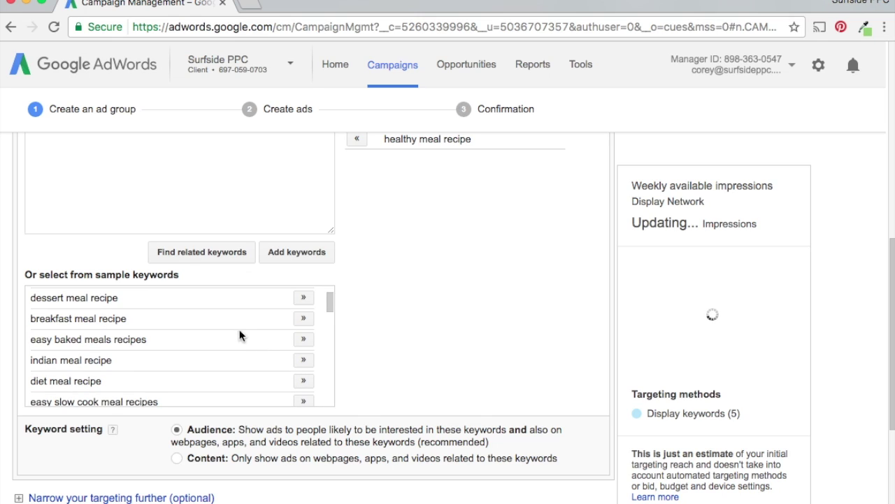
{"action": "left_click", "coordinate": [302, 339]}
{"action": "scroll", "coordinate": [235, 337], "scroll_direction": "down", "scroll_amount": 3}
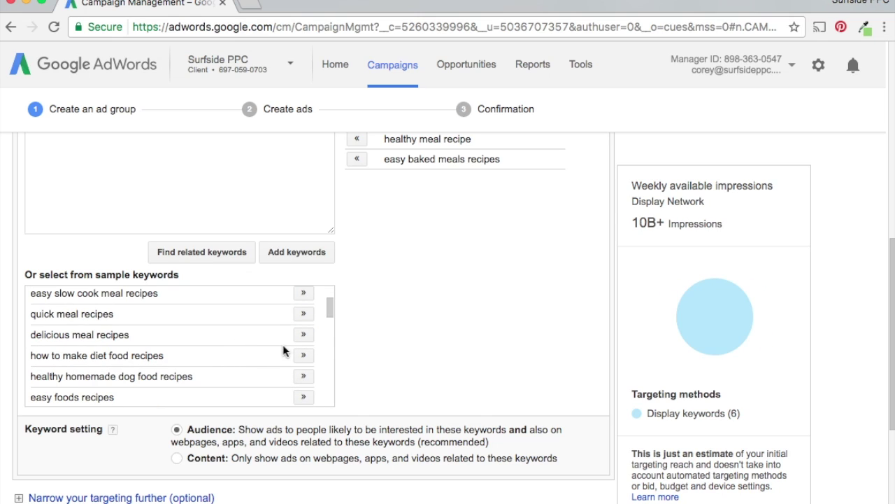
{"action": "left_click", "coordinate": [308, 335]}
{"action": "left_click", "coordinate": [311, 317]}
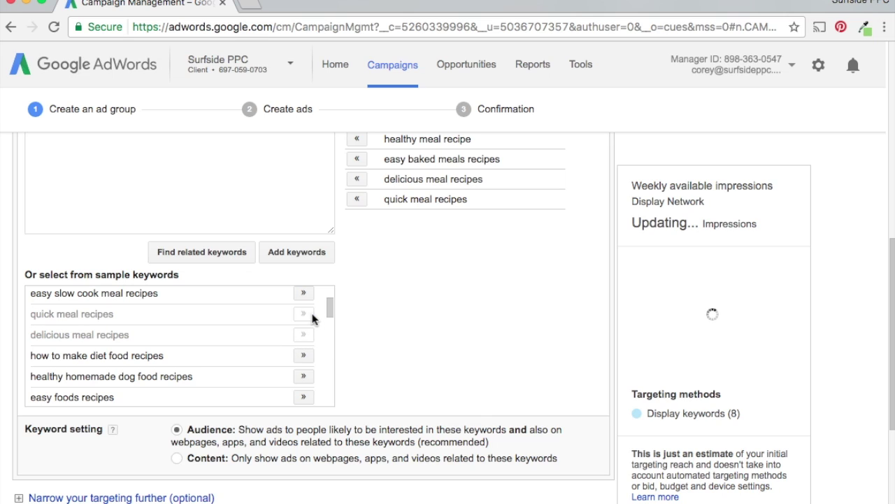
Let AdWords automatically find new customers with conservative targeting, and save the ad group to continue to ad creation
{"action": "scroll", "coordinate": [552, 365], "scroll_direction": "up", "scroll_amount": 3}
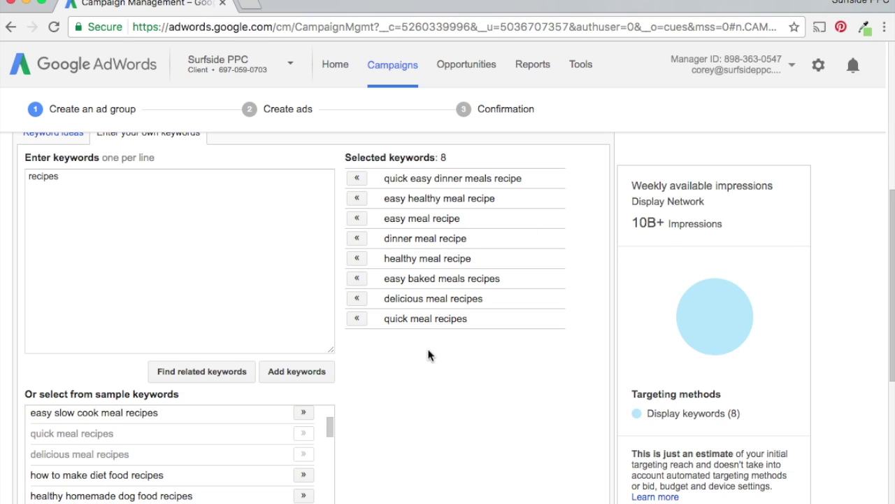
{"action": "scroll", "coordinate": [428, 357], "scroll_direction": "down", "scroll_amount": 5}
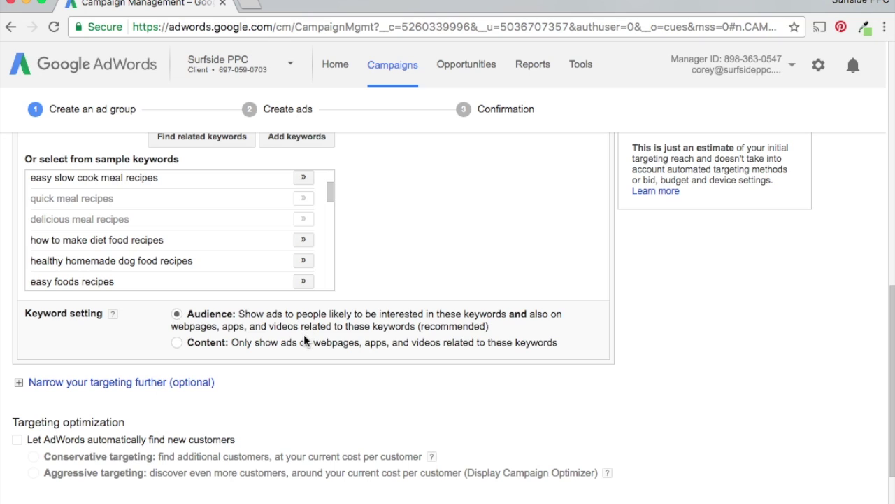
{"action": "scroll", "coordinate": [516, 354], "scroll_direction": "up", "scroll_amount": 2}
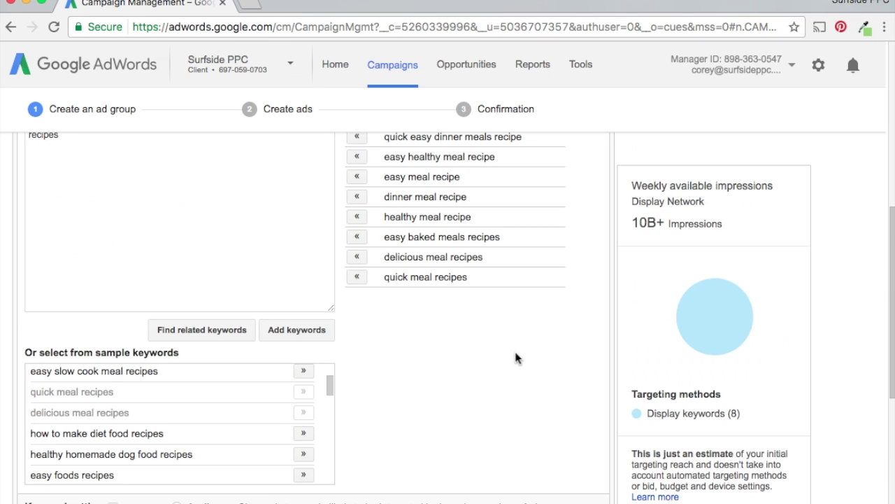
{"action": "scroll", "coordinate": [445, 336], "scroll_direction": "down", "scroll_amount": 3}
{"action": "left_click", "coordinate": [17, 345]}
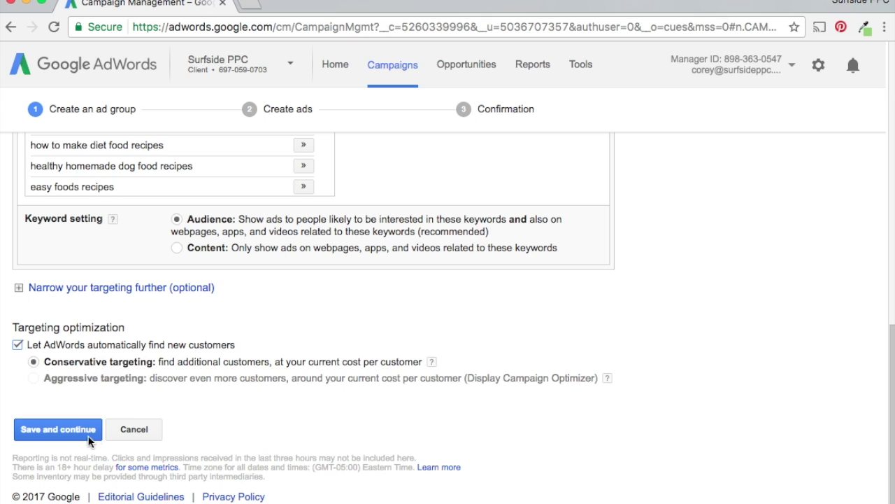
{"action": "left_click", "coordinate": [61, 422]}
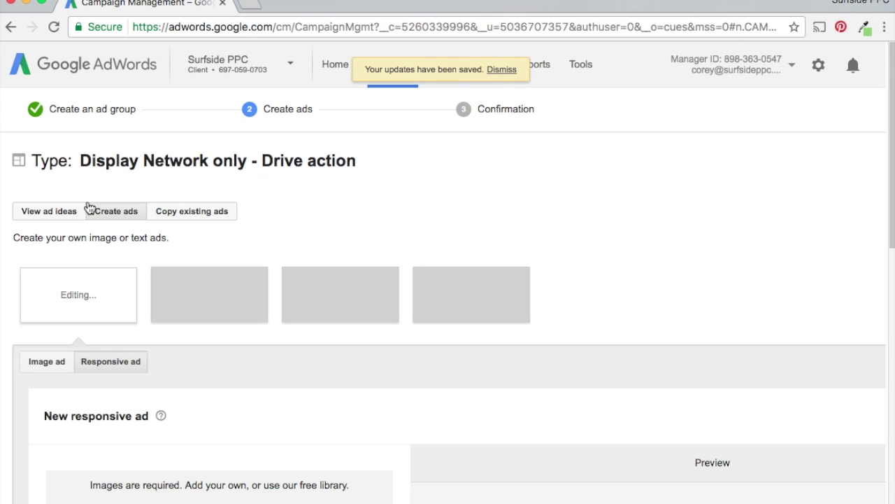
Set up copying existing ads from the Food Interests ad group of the Display > Food Delivery campaign
{"action": "left_click", "coordinate": [174, 219]}
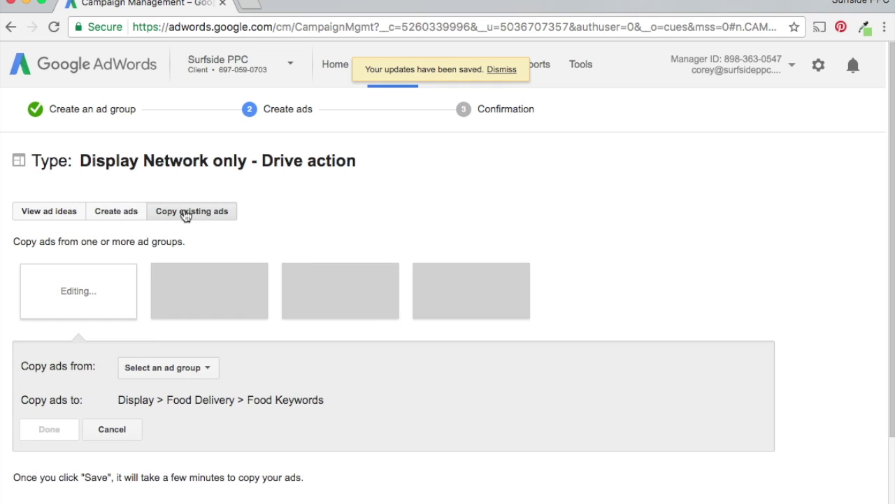
{"action": "scroll", "coordinate": [312, 202], "scroll_direction": "down", "scroll_amount": 3}
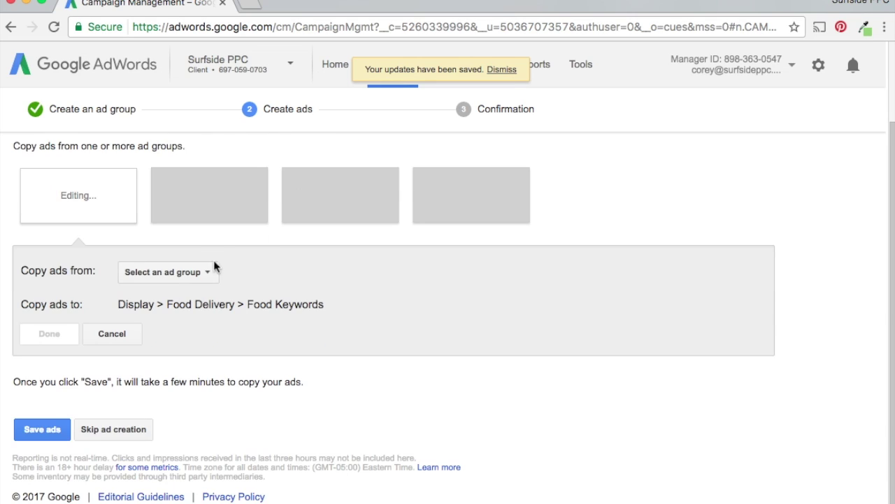
{"action": "left_click", "coordinate": [199, 273]}
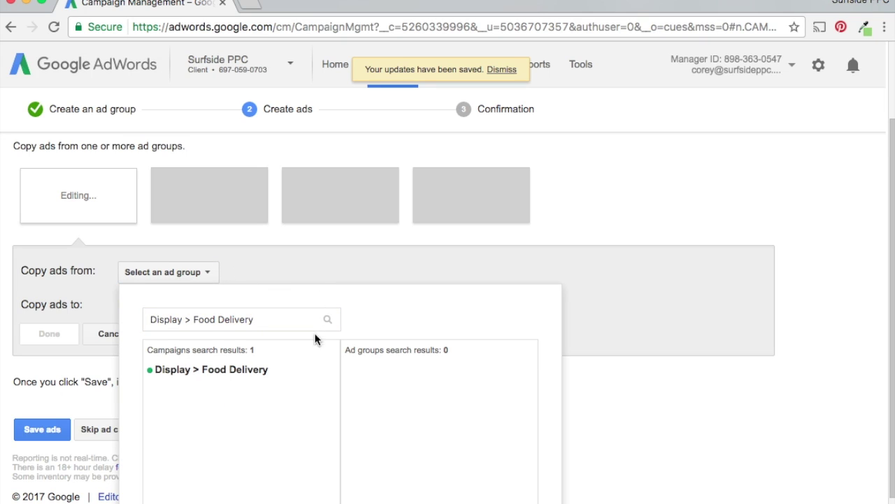
{"action": "left_click", "coordinate": [205, 376]}
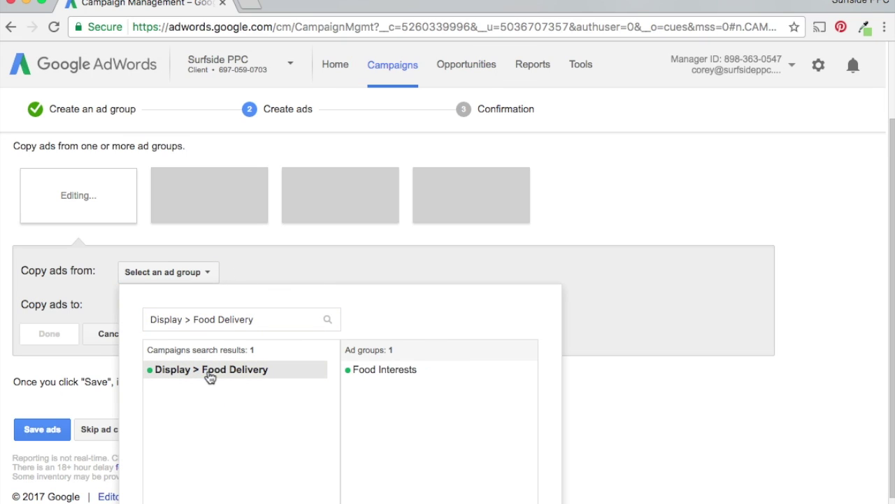
{"action": "left_click", "coordinate": [389, 377]}
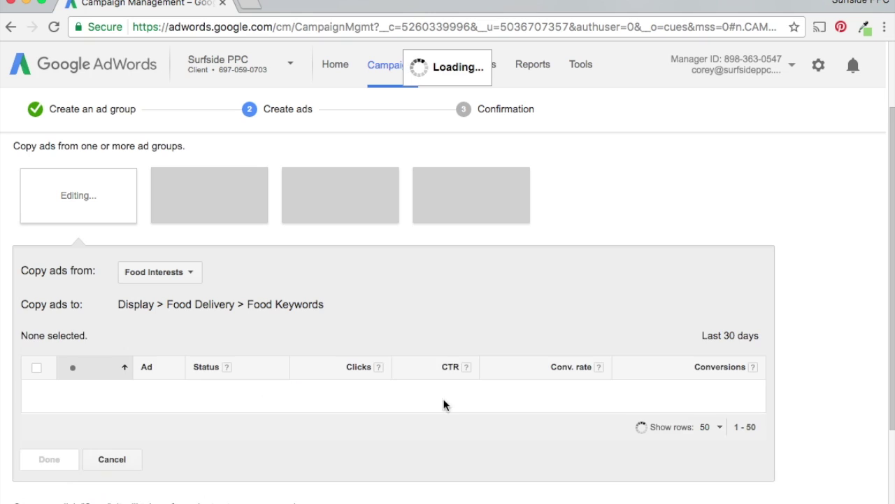
Look through the Food Interests ads available for copying and save the ads step for the Food Keywords ad group
{"action": "scroll", "coordinate": [619, 264], "scroll_direction": "down", "scroll_amount": 5}
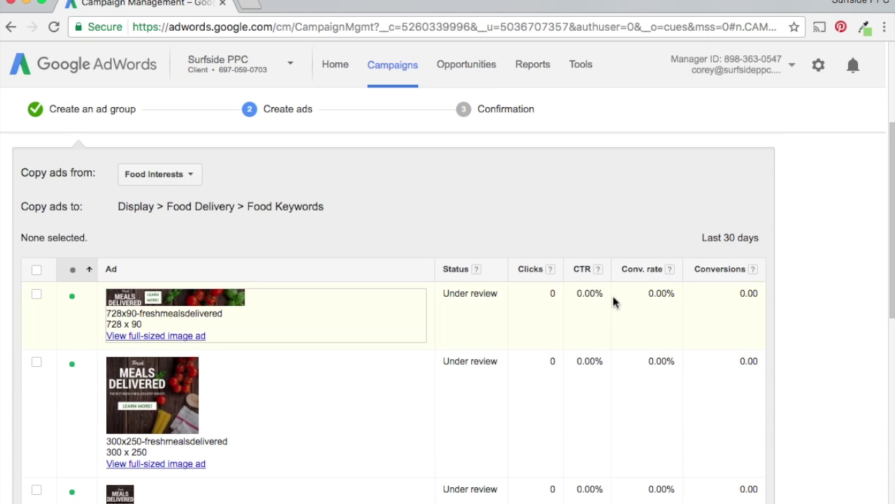
{"action": "scroll", "coordinate": [521, 287], "scroll_direction": "down", "scroll_amount": 10}
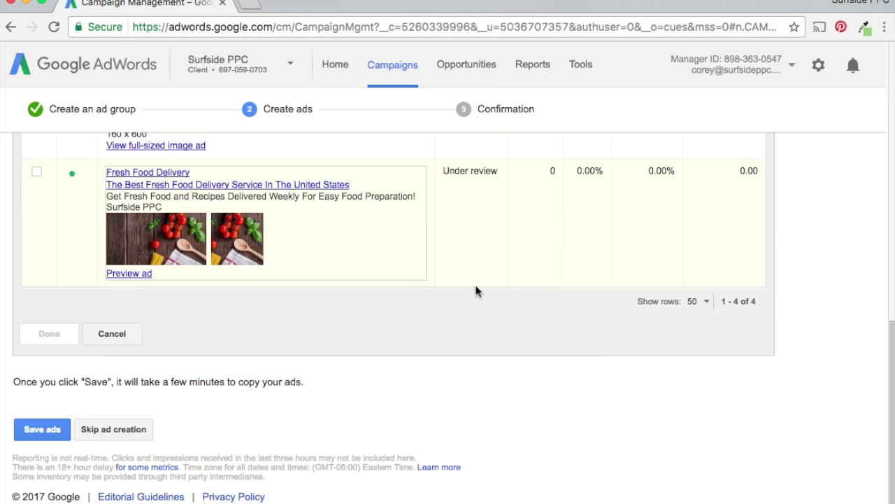
{"action": "left_click", "coordinate": [56, 434]}
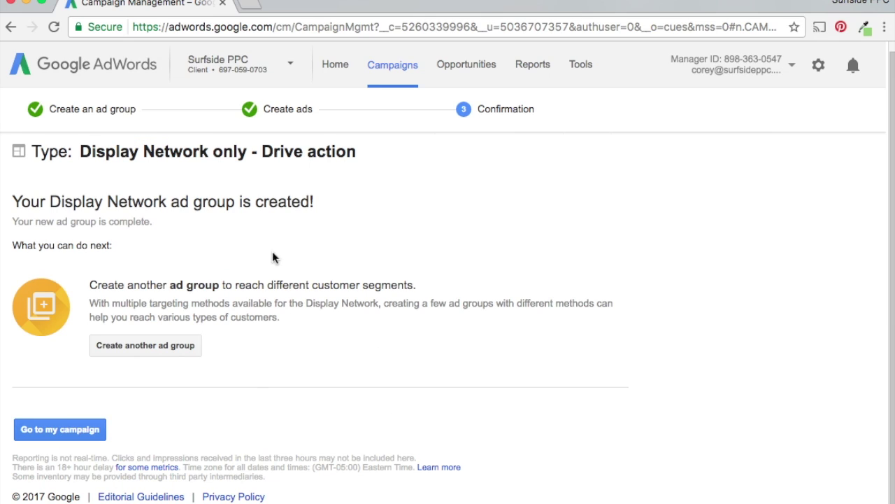
Start another ad group in the campaign, name it Food Placements and set its enhanced CPC bid to $1.00
{"action": "left_click", "coordinate": [142, 345]}
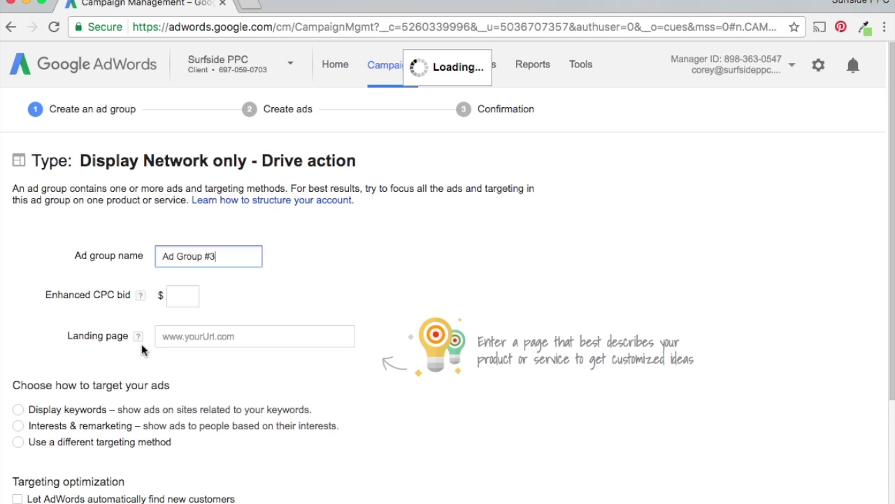
{"action": "left_click_drag", "start_coordinate": [238, 256], "coordinate": [151, 256]}
{"action": "type", "text": "Fo"}
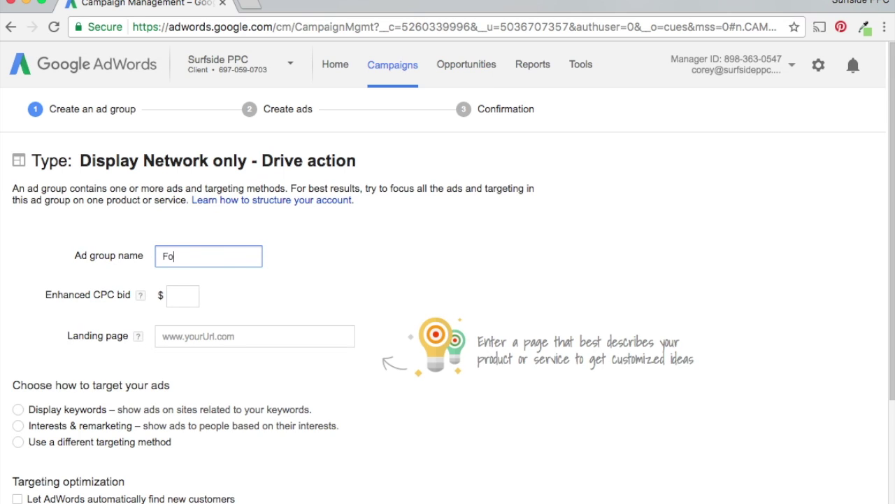
{"action": "type", "text": "od Placements"}
{"action": "key", "text": "Tab"}
{"action": "key", "text": "Tab"}
{"action": "type", "text": "1.00"}
{"action": "left_click", "coordinate": [371, 279]}
Target the ad group with a different targeting method and choose Placements
{"action": "scroll", "coordinate": [380, 278], "scroll_direction": "down", "scroll_amount": 3}
{"action": "scroll", "coordinate": [294, 319], "scroll_direction": "down", "scroll_amount": 2}
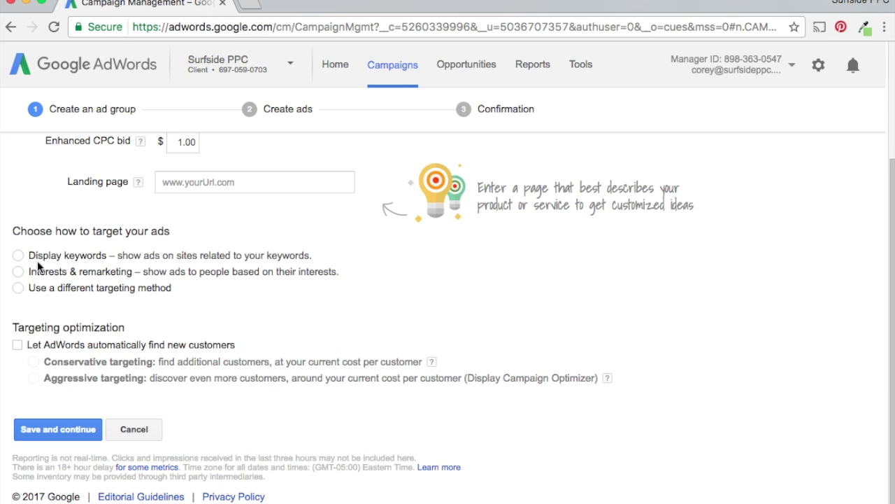
{"action": "left_click", "coordinate": [38, 288]}
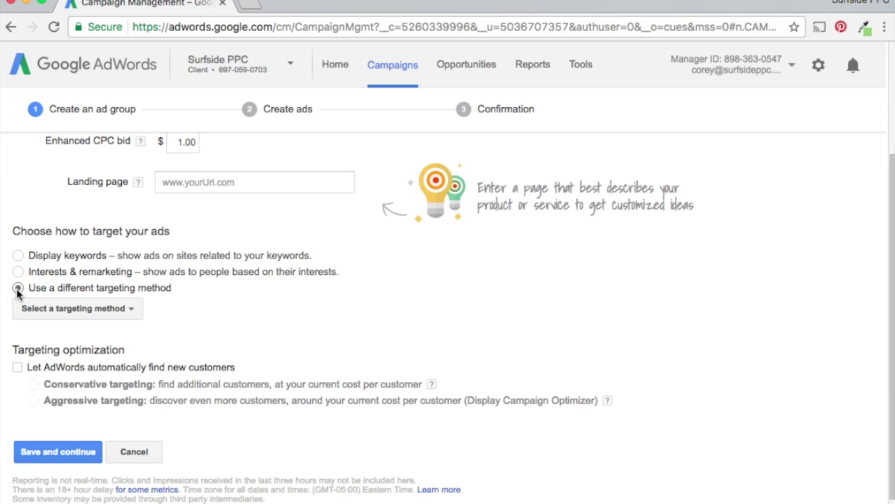
{"action": "left_click", "coordinate": [83, 308]}
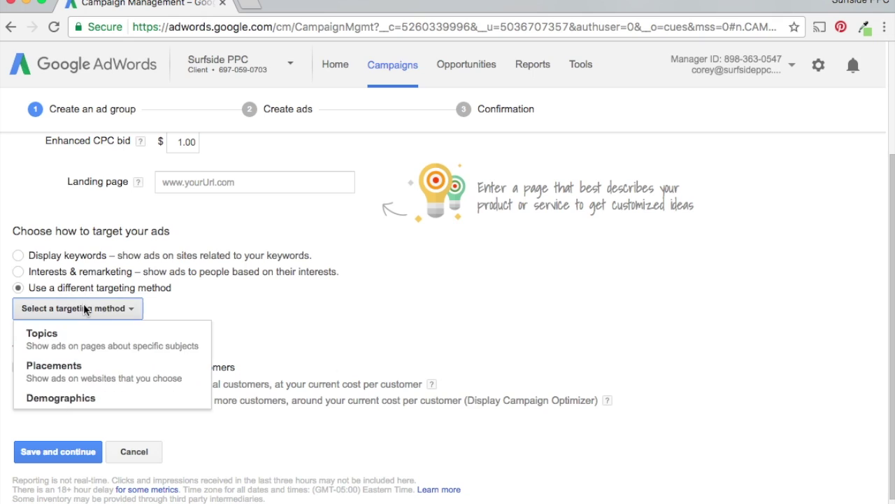
{"action": "left_click", "coordinate": [103, 379]}
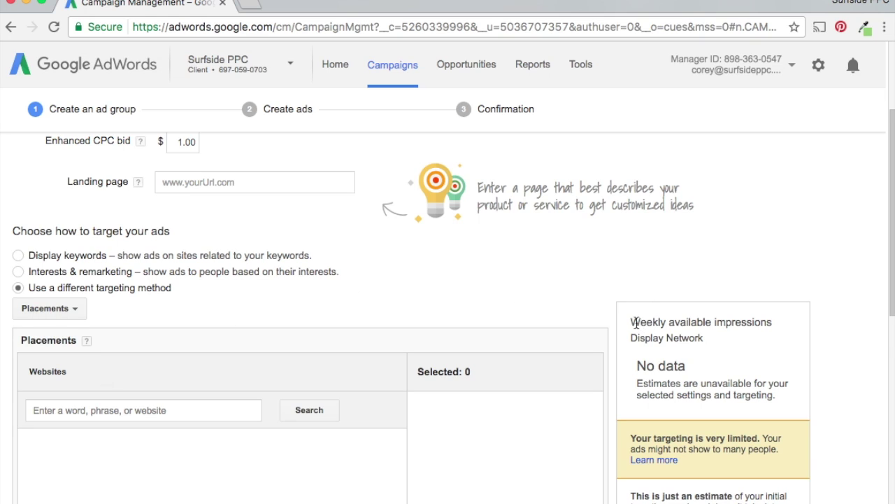
Search the placement websites for recipes and add tablespoon.com, beyerbeware.net, layersofhappiness.com, itisakeeper.com, portandfin.com and shockinglydelicious.com
{"action": "scroll", "coordinate": [613, 308], "scroll_direction": "down", "scroll_amount": 5}
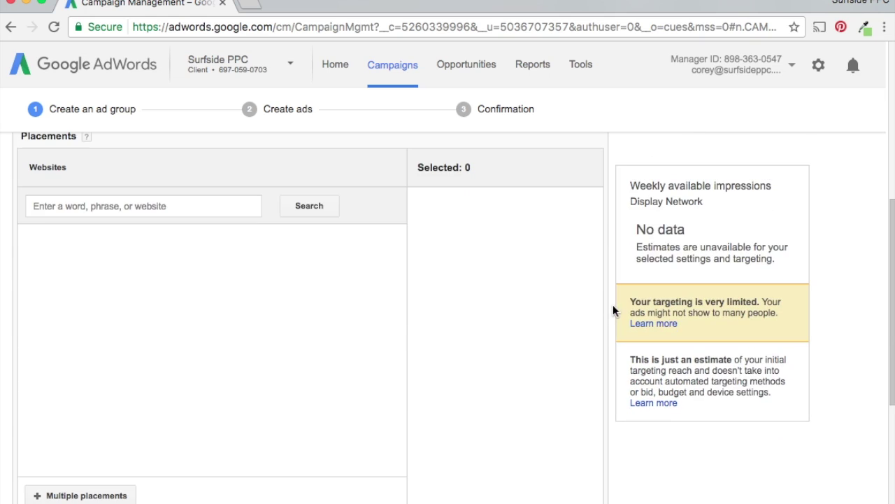
{"action": "left_click", "coordinate": [123, 206]}
{"action": "type", "text": "recipes"}
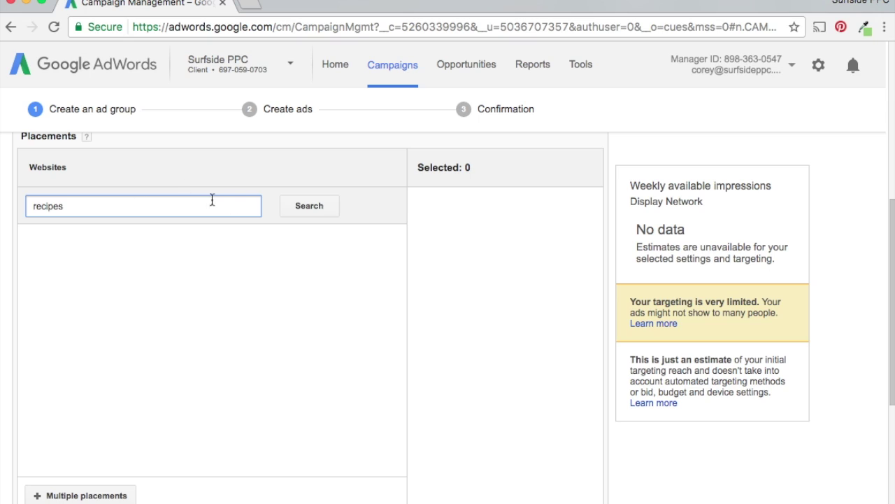
{"action": "left_click", "coordinate": [318, 206]}
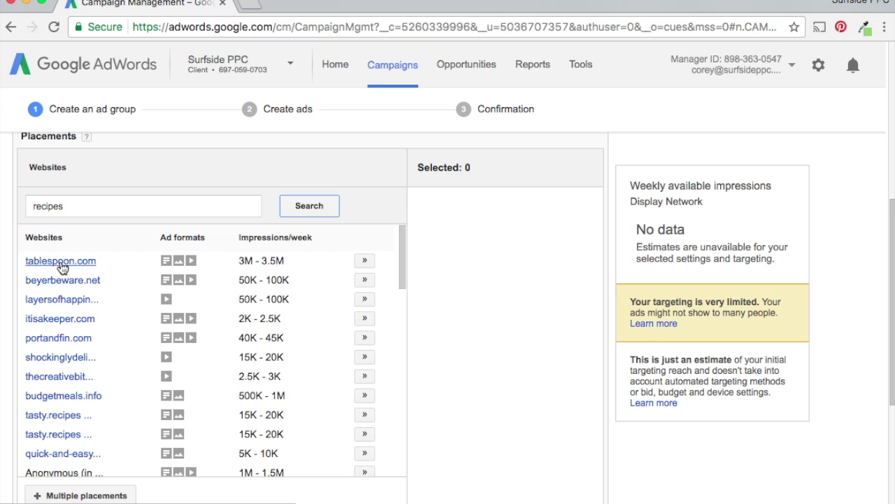
{"action": "left_click", "coordinate": [365, 260]}
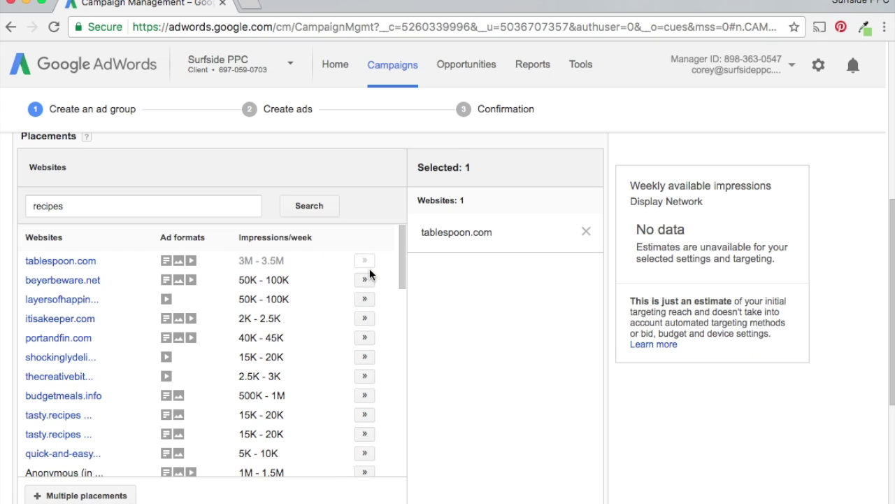
{"action": "left_click", "coordinate": [364, 280]}
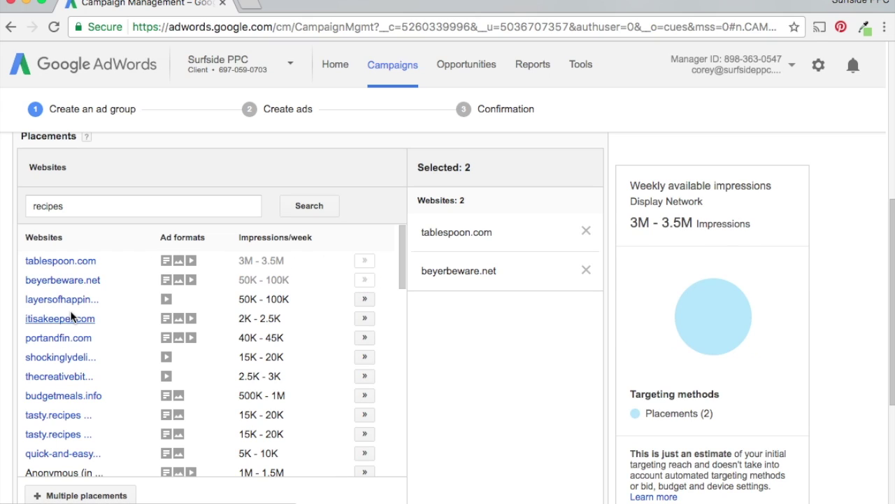
{"action": "left_click", "coordinate": [365, 299]}
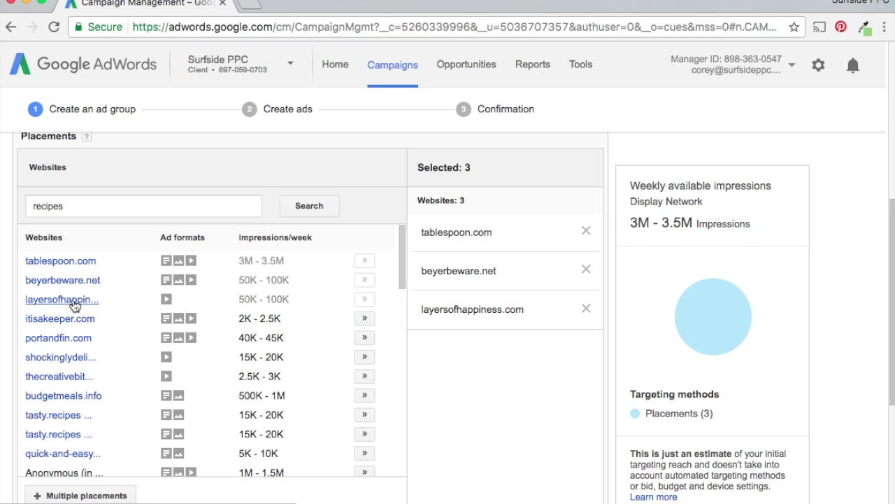
{"action": "left_click", "coordinate": [362, 319]}
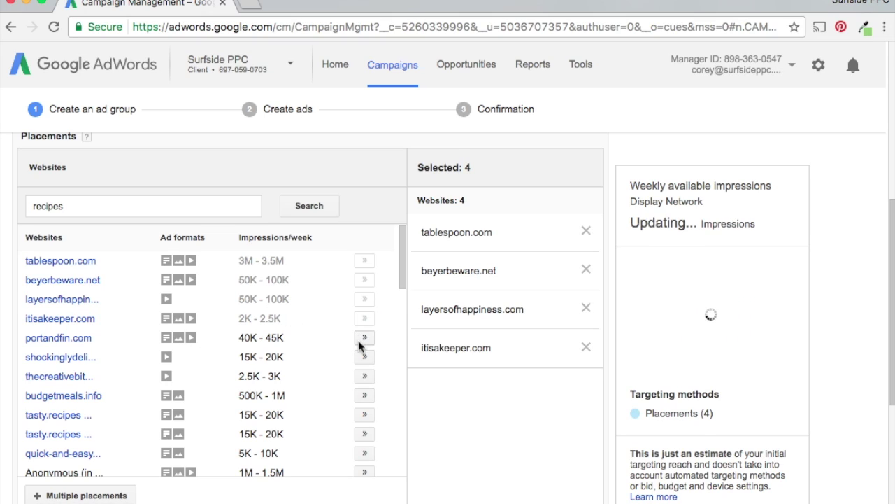
{"action": "left_click", "coordinate": [365, 338]}
{"action": "left_click", "coordinate": [365, 357]}
Preview the recipe4living.com website, close it and add recipe4living.com to the selected placements
{"action": "scroll", "coordinate": [332, 344], "scroll_direction": "down", "scroll_amount": 1}
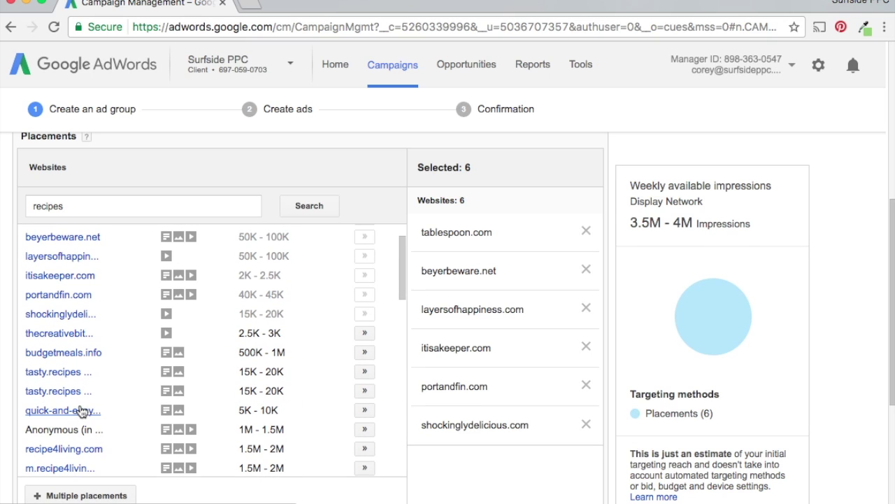
{"action": "left_click", "coordinate": [63, 452]}
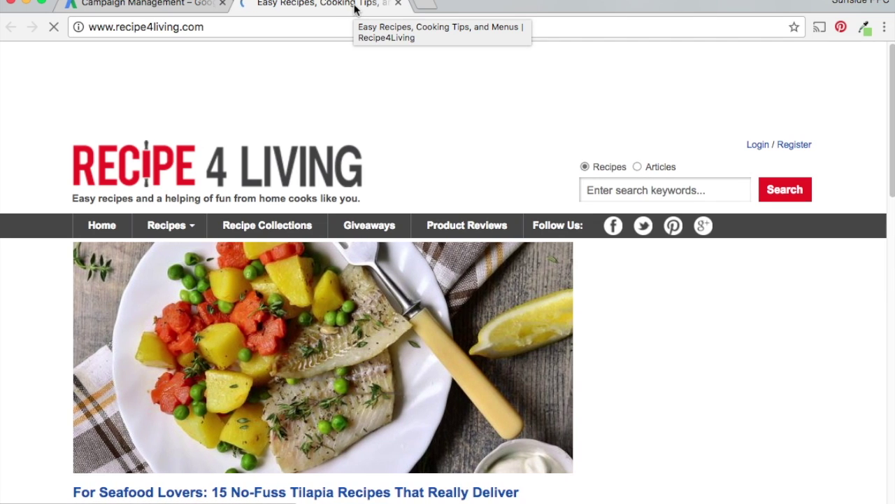
{"action": "scroll", "coordinate": [123, 294], "scroll_direction": "down", "scroll_amount": 3}
{"action": "scroll", "coordinate": [88, 262], "scroll_direction": "down", "scroll_amount": 7}
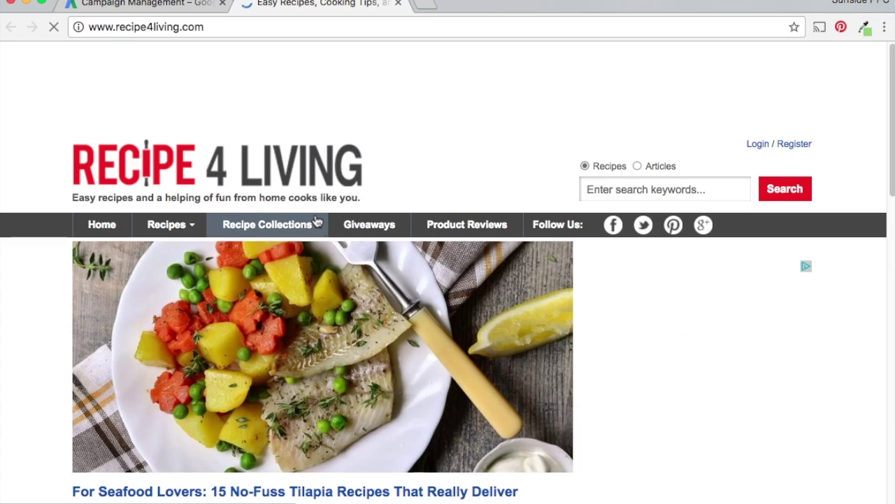
{"action": "left_click", "coordinate": [399, 3]}
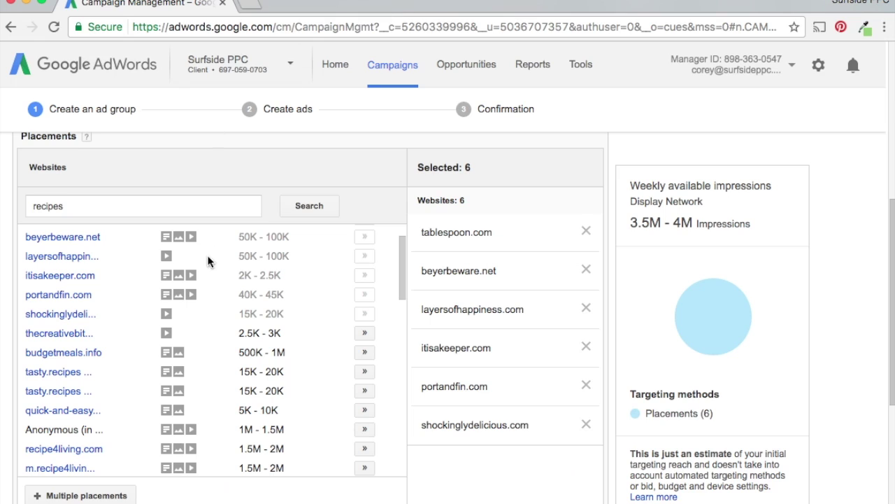
{"action": "left_click", "coordinate": [365, 449]}
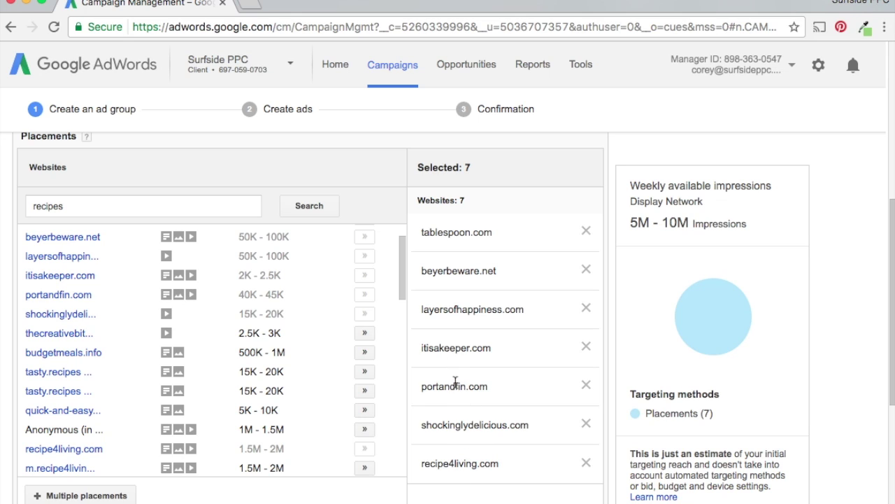
Let AdWords automatically find new customers with conservative targeting, and save the Food Placements ad group to continue to its ads
{"action": "scroll", "coordinate": [757, 286], "scroll_direction": "down", "scroll_amount": 3}
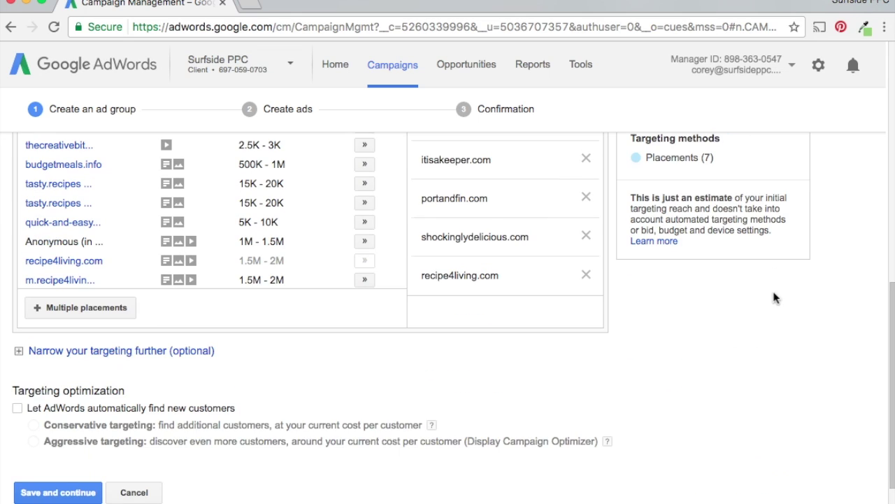
{"action": "scroll", "coordinate": [760, 308], "scroll_direction": "up", "scroll_amount": 3}
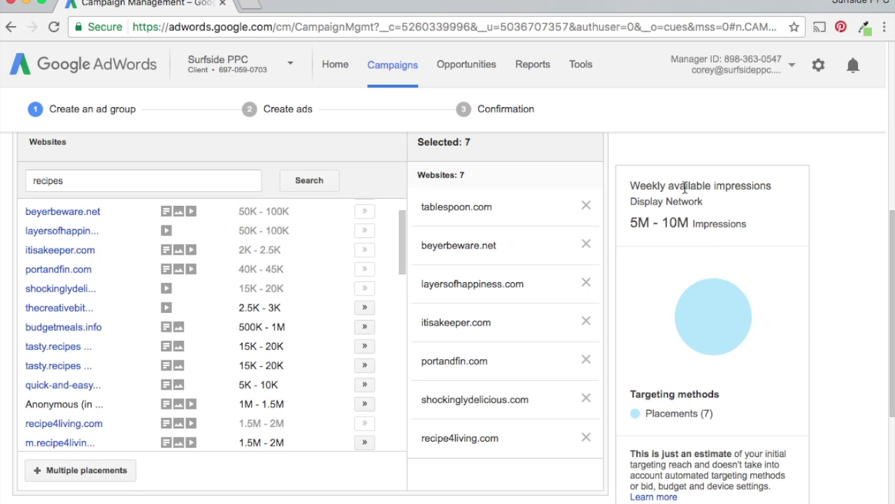
{"action": "scroll", "coordinate": [795, 326], "scroll_direction": "down", "scroll_amount": 3}
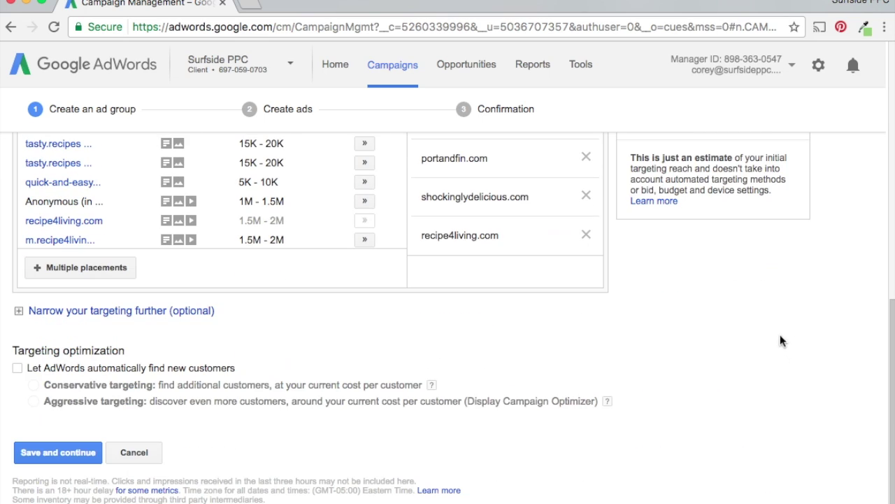
{"action": "left_click", "coordinate": [17, 368]}
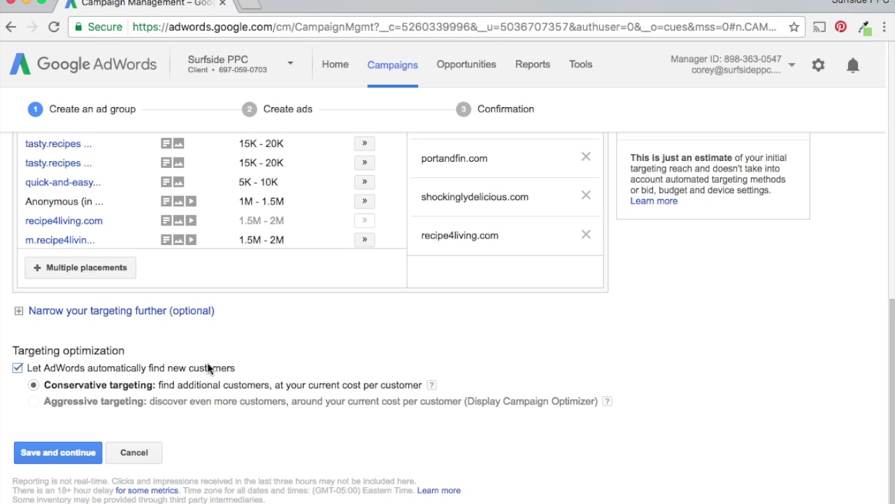
{"action": "left_click", "coordinate": [75, 451]}
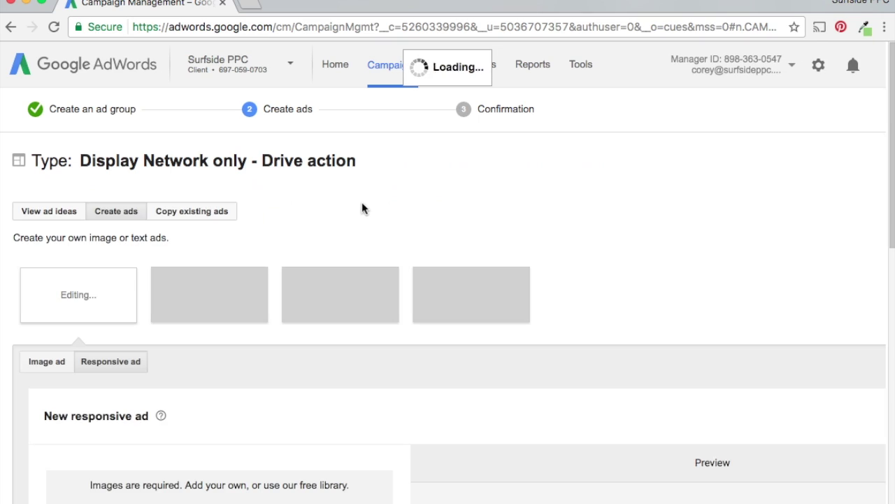
Choose to copy existing ads into Food Placements from the Food Interests ad group of the Display > Food Delivery campaign
{"action": "left_click", "coordinate": [213, 213]}
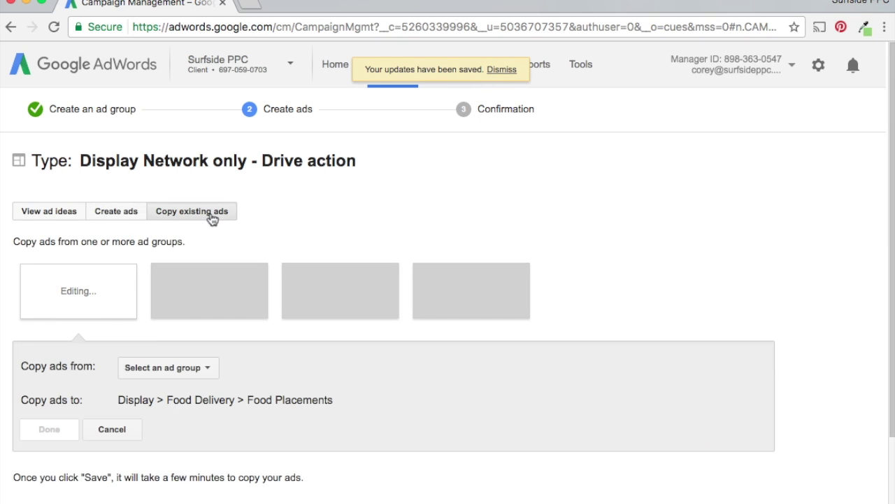
{"action": "left_click", "coordinate": [188, 367]}
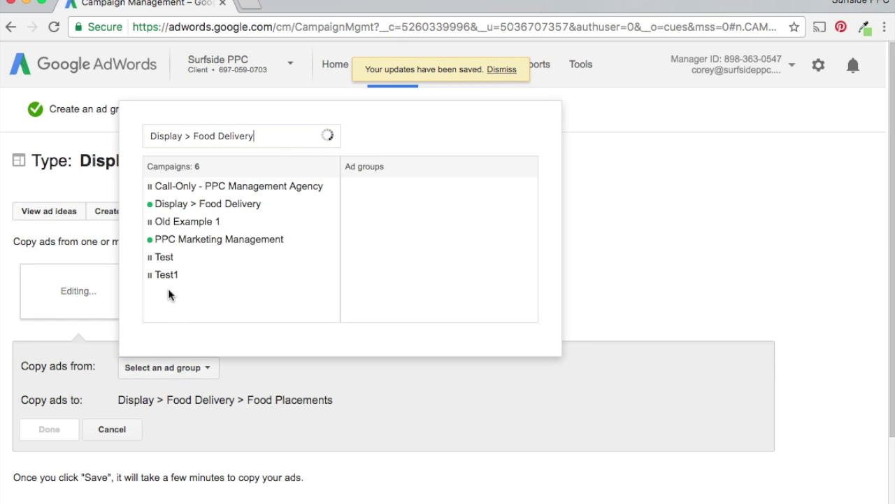
{"action": "left_click", "coordinate": [222, 199]}
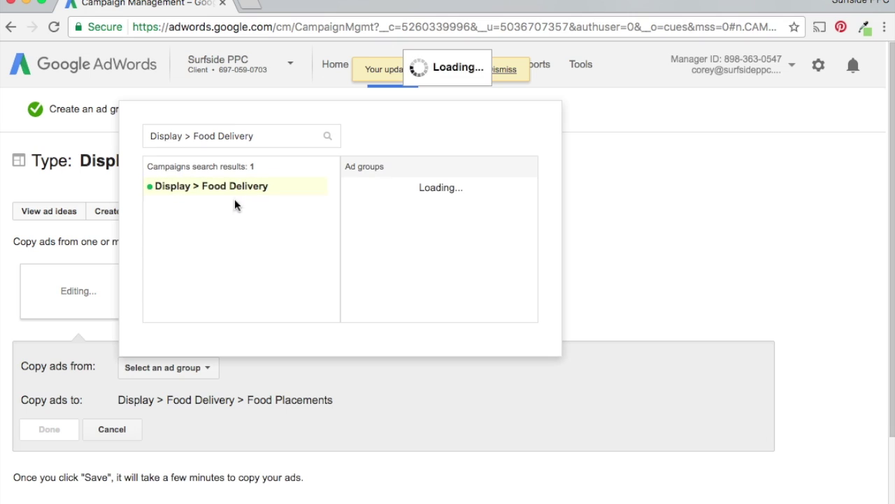
{"action": "left_click", "coordinate": [394, 191]}
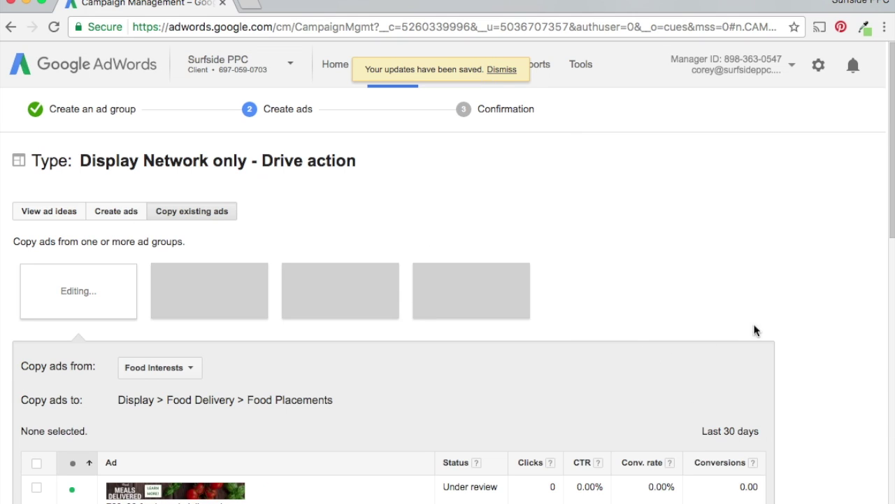
Select all four Food Interests ads for copying and save them to the Food Placements ad group
{"action": "scroll", "coordinate": [695, 299], "scroll_direction": "down", "scroll_amount": 3}
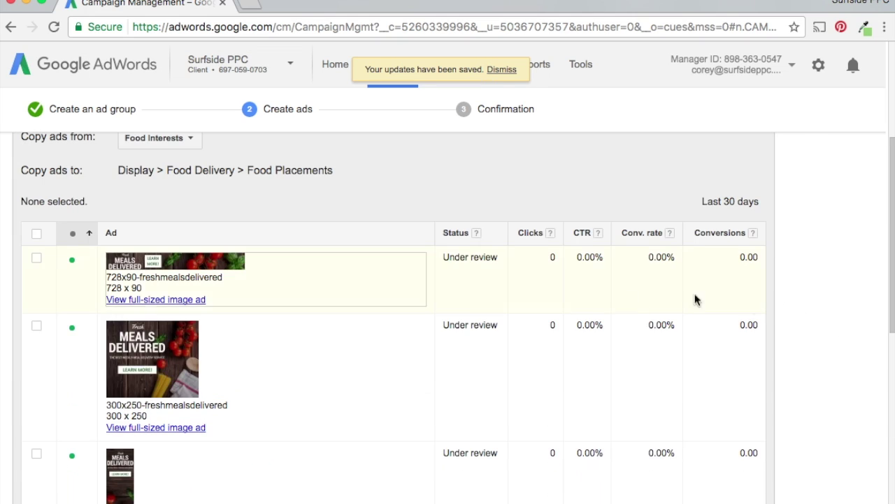
{"action": "scroll", "coordinate": [729, 291], "scroll_direction": "down", "scroll_amount": 5}
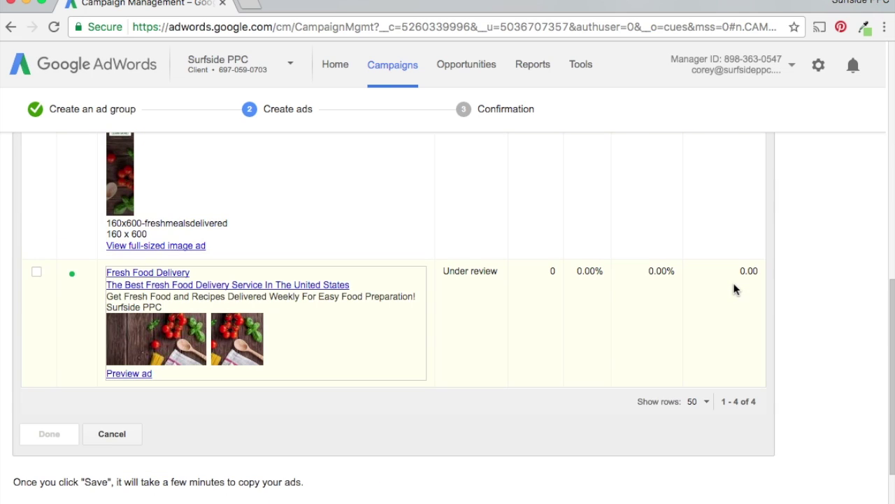
{"action": "scroll", "coordinate": [733, 322], "scroll_direction": "up", "scroll_amount": 3}
{"action": "scroll", "coordinate": [275, 247], "scroll_direction": "up", "scroll_amount": 4}
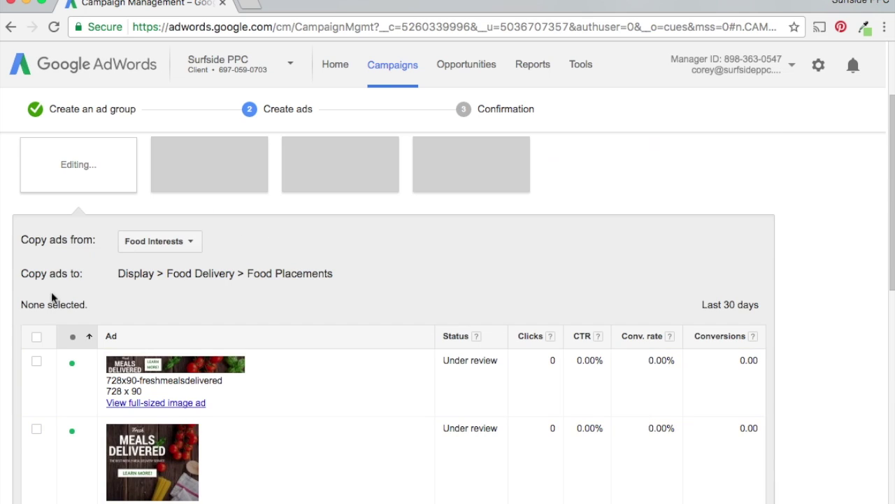
{"action": "left_click", "coordinate": [36, 338]}
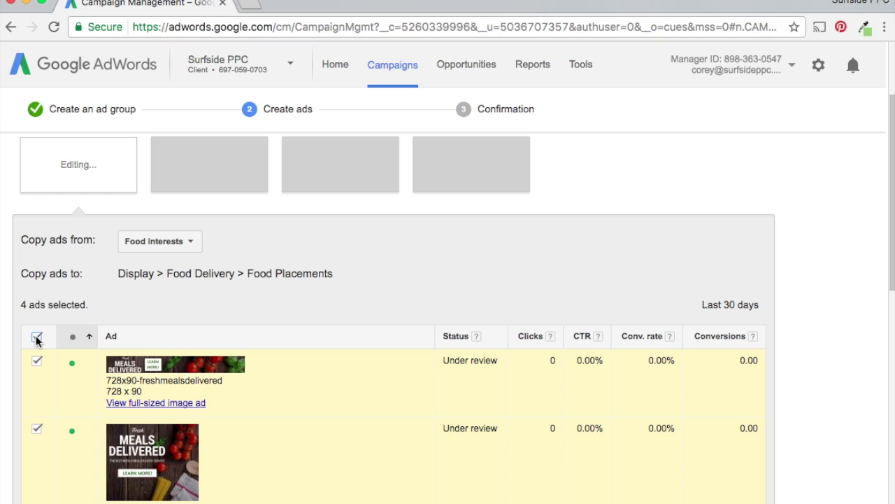
{"action": "scroll", "coordinate": [366, 316], "scroll_direction": "down", "scroll_amount": 6}
{"action": "left_click", "coordinate": [49, 401]}
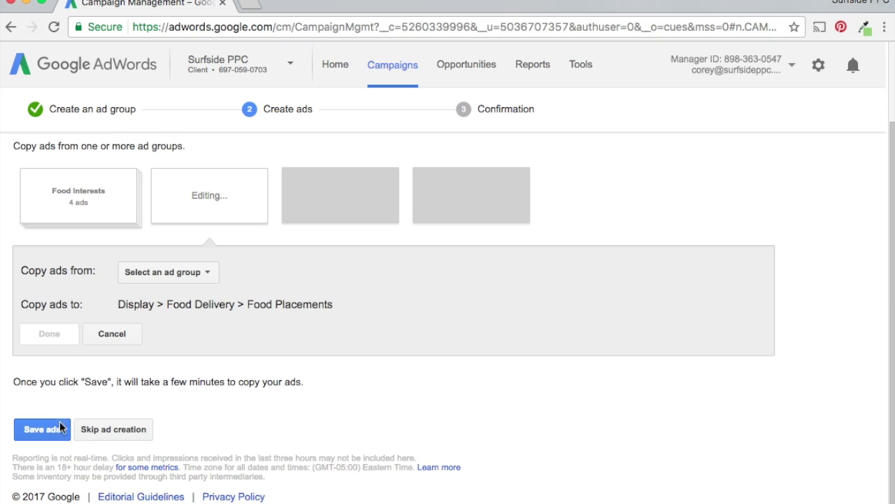
{"action": "left_click", "coordinate": [29, 430]}
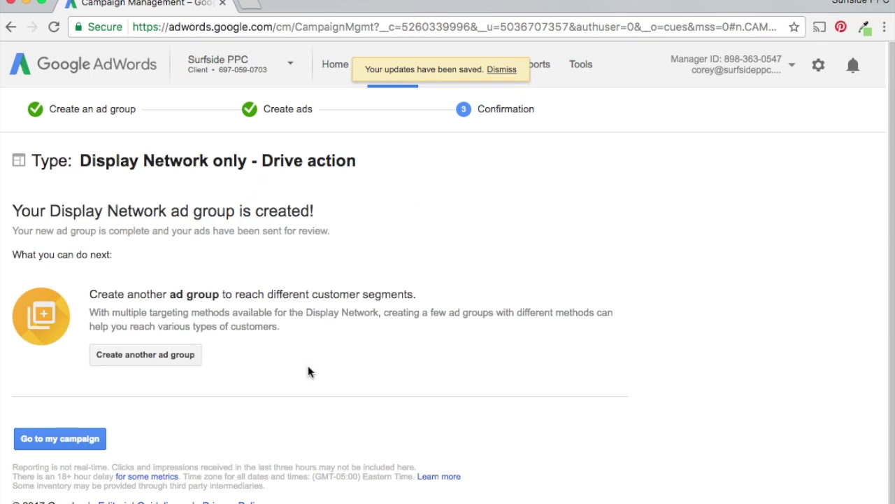
Go to the Display > Food Delivery campaign and open its Food Interests ad group
{"action": "left_click", "coordinate": [79, 441]}
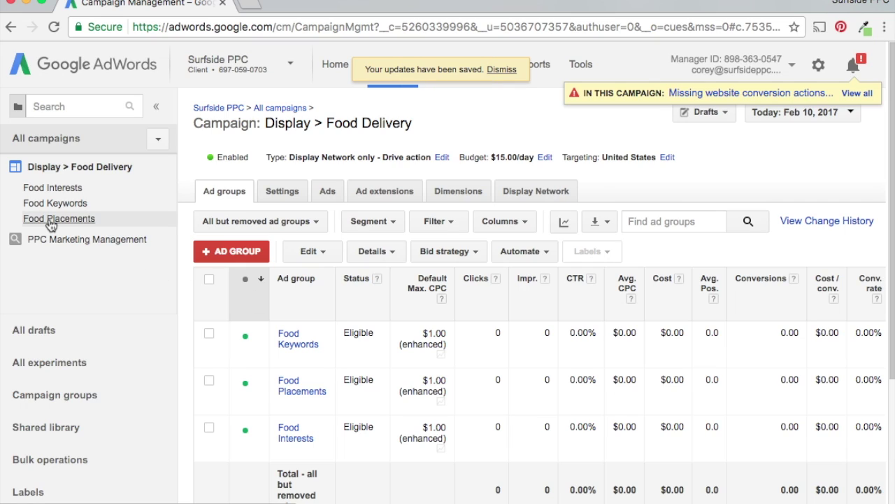
{"action": "left_click", "coordinate": [56, 190]}
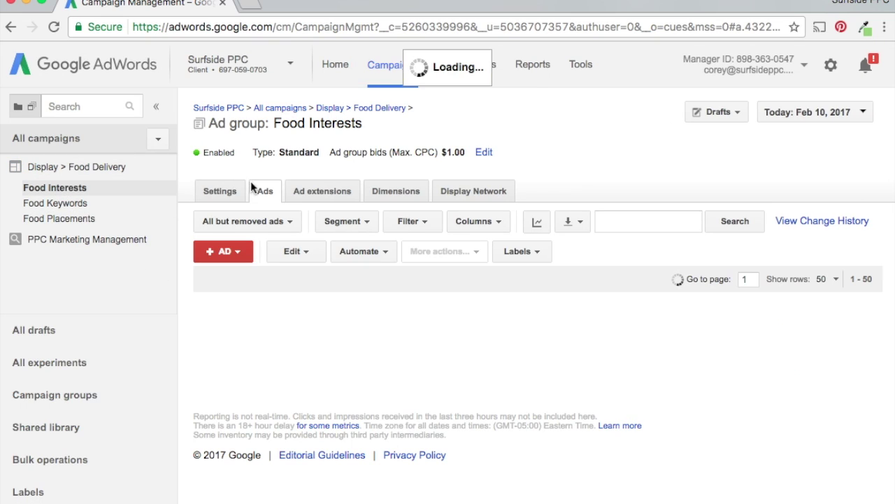
Check the Food Keywords ads, then open the Food Placements ad group and copy all four of its ads
{"action": "left_click", "coordinate": [55, 204]}
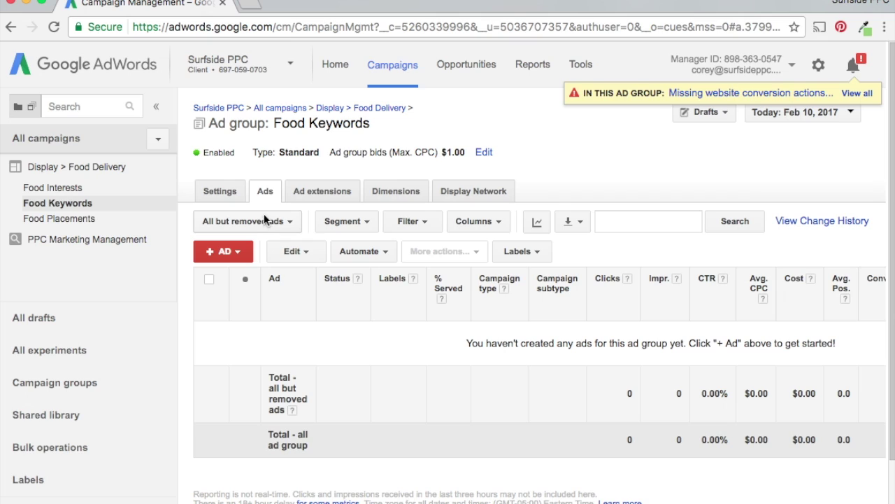
{"action": "left_click", "coordinate": [61, 221]}
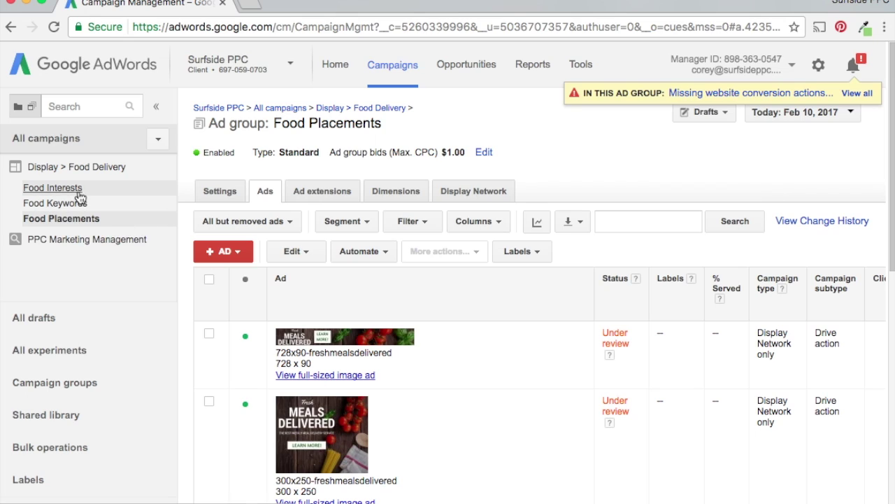
{"action": "left_click", "coordinate": [208, 279]}
{"action": "left_click", "coordinate": [293, 252]}
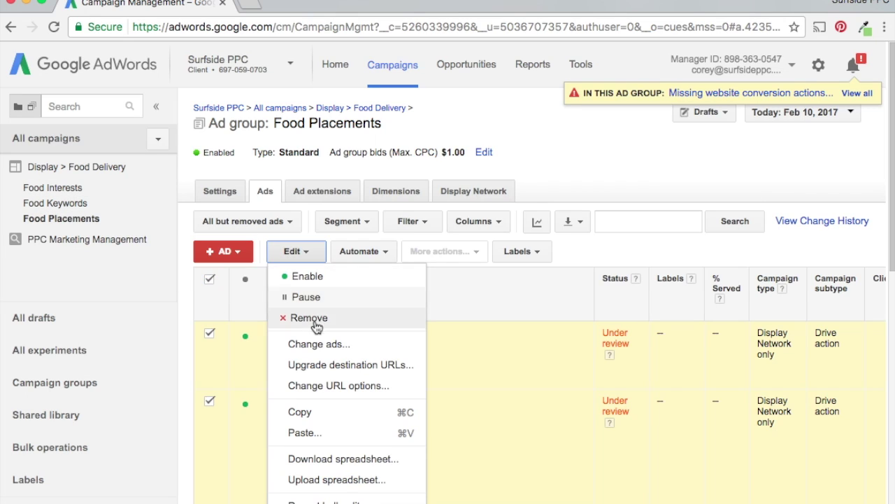
{"action": "left_click", "coordinate": [301, 412]}
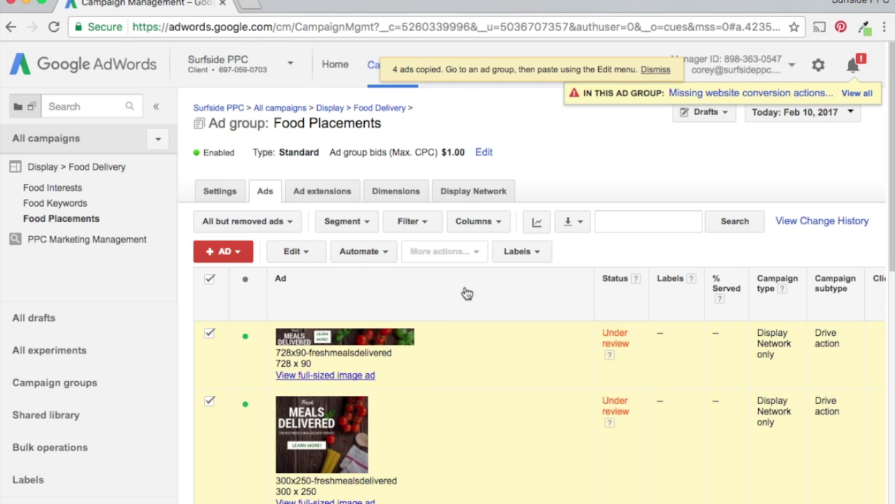
Paste the four copied ads into the Food Keywords ad group, keeping duplicate creation on and new ads unpaused, and review them
{"action": "left_click", "coordinate": [50, 202]}
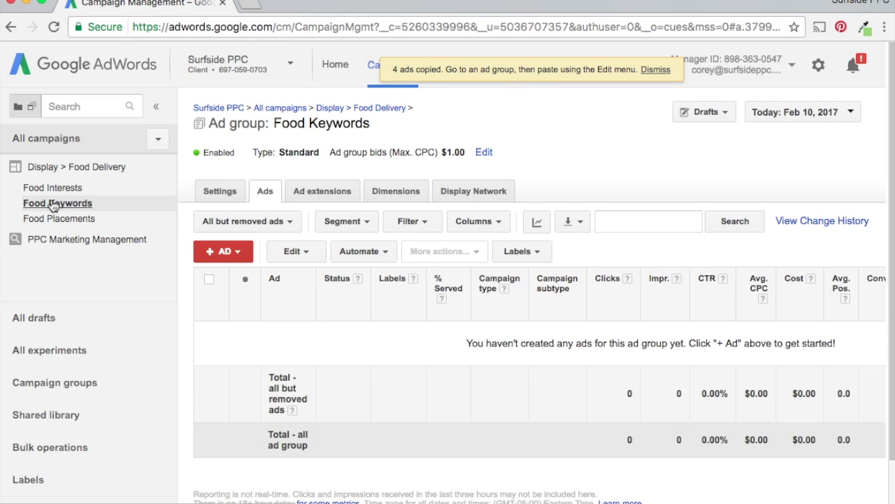
{"action": "left_click", "coordinate": [310, 256]}
{"action": "left_click", "coordinate": [319, 435]}
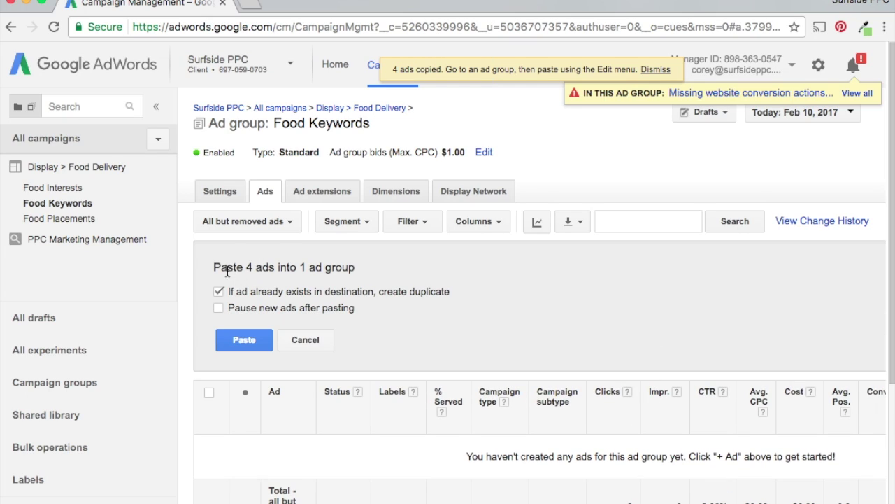
{"action": "left_click", "coordinate": [255, 335]}
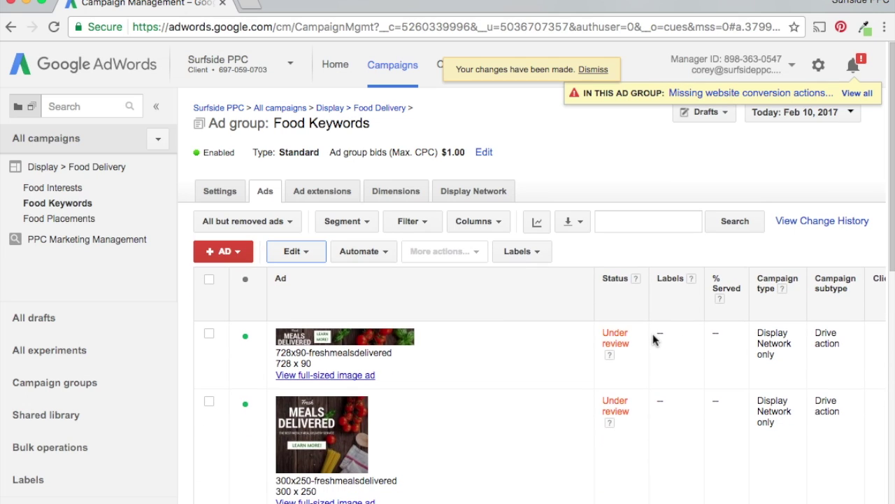
{"action": "scroll", "coordinate": [347, 281], "scroll_direction": "down", "scroll_amount": 3}
{"action": "scroll", "coordinate": [349, 274], "scroll_direction": "down", "scroll_amount": 1}
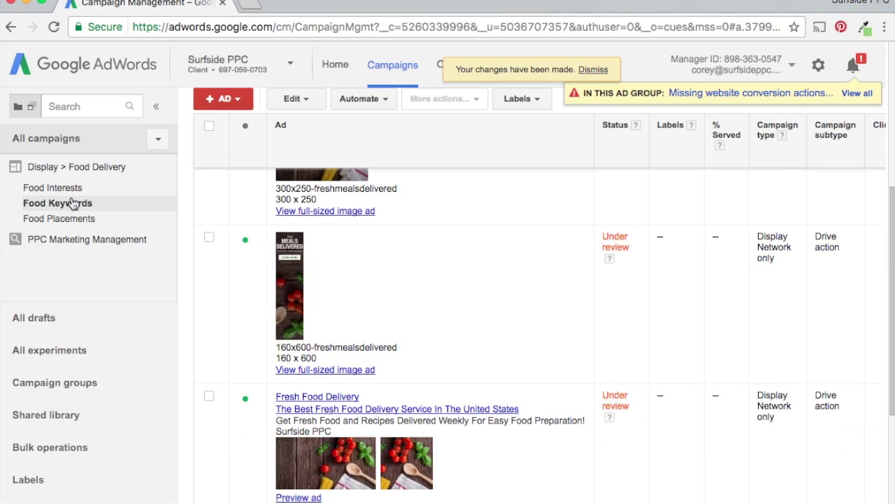
{"action": "scroll", "coordinate": [310, 254], "scroll_direction": "up", "scroll_amount": 5}
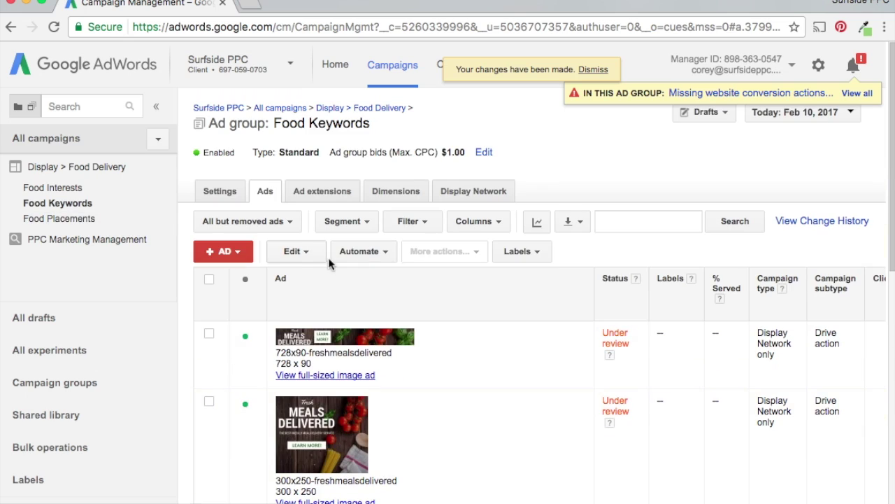
Open the Display Network summary of the Food Keywords ad group, exit its guided tour, and look over the performance overview
{"action": "left_click", "coordinate": [470, 191]}
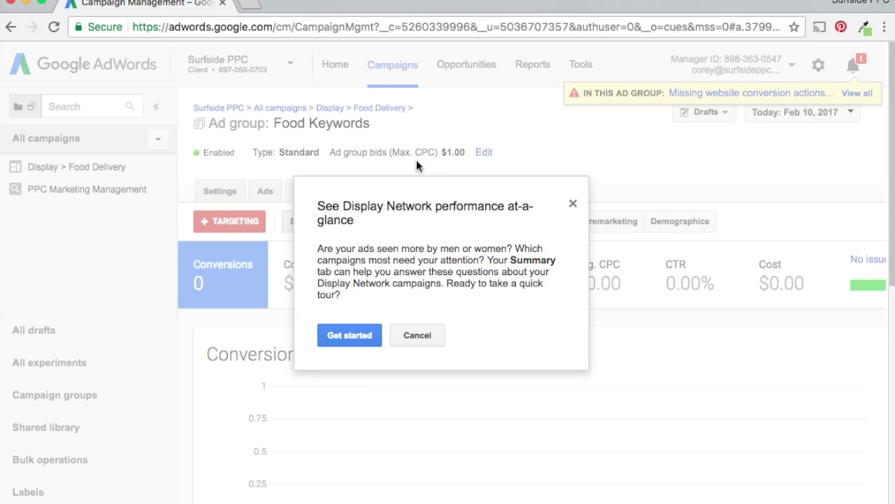
{"action": "left_click", "coordinate": [573, 203]}
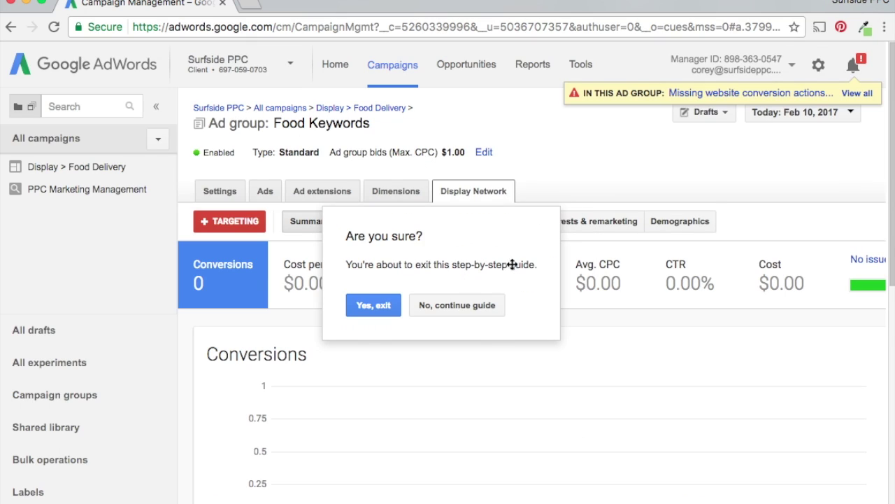
{"action": "left_click", "coordinate": [379, 306]}
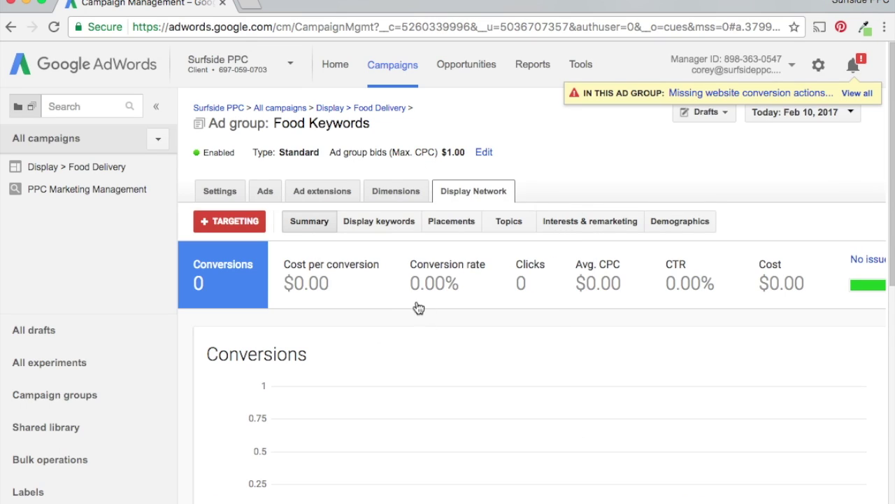
{"action": "scroll", "coordinate": [420, 292], "scroll_direction": "down", "scroll_amount": 3}
{"action": "scroll", "coordinate": [448, 295], "scroll_direction": "down", "scroll_amount": 3}
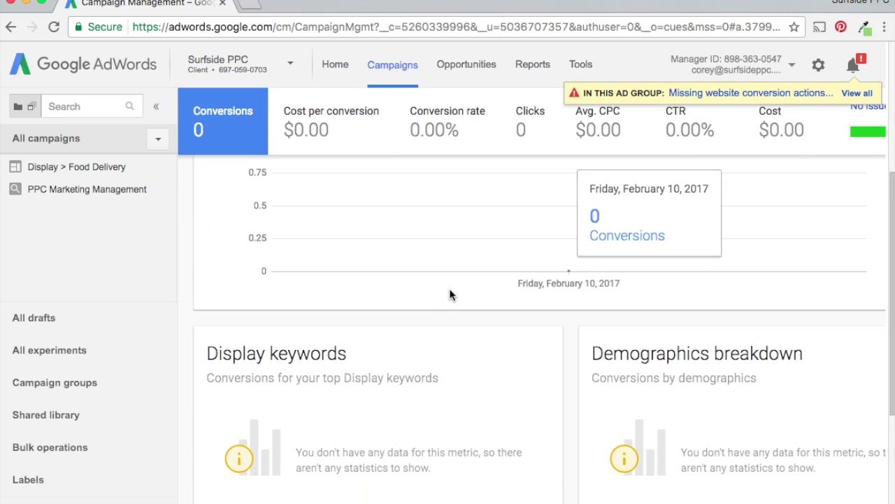
{"action": "scroll", "coordinate": [449, 294], "scroll_direction": "up", "scroll_amount": 5}
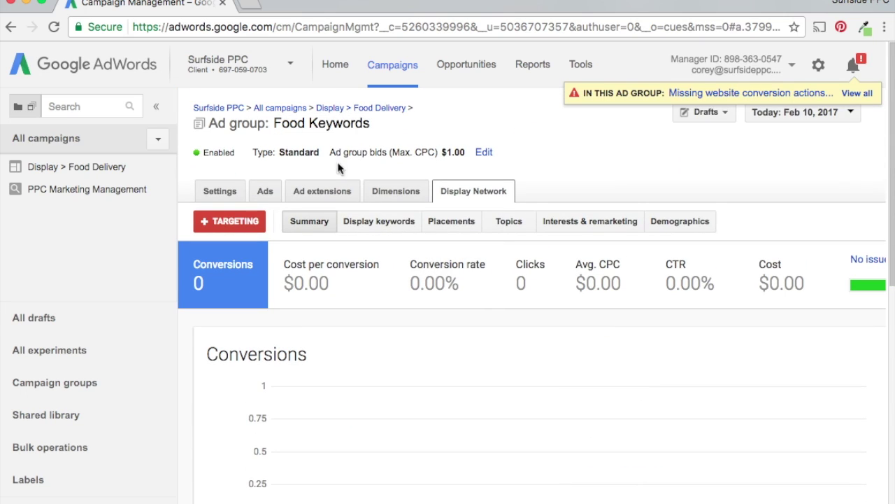
Review the list of display keywords targeted by the Food Keywords ad group
{"action": "left_click", "coordinate": [365, 220]}
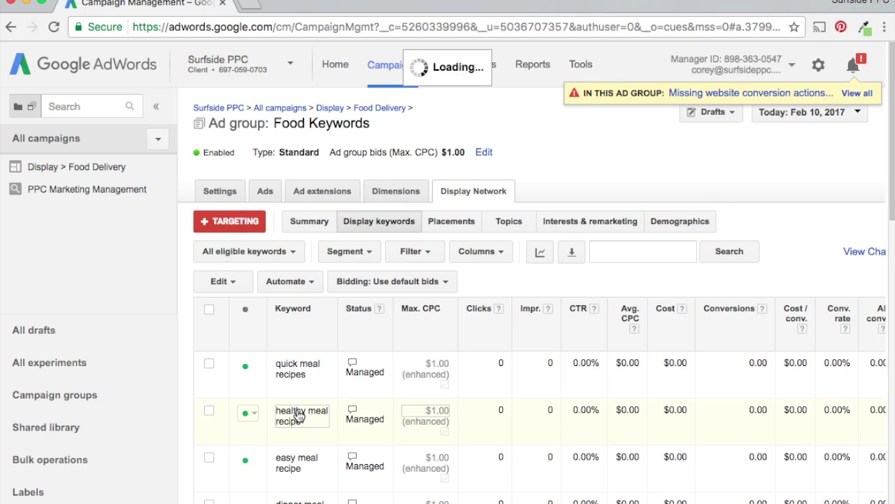
{"action": "scroll", "coordinate": [444, 343], "scroll_direction": "down", "scroll_amount": 2}
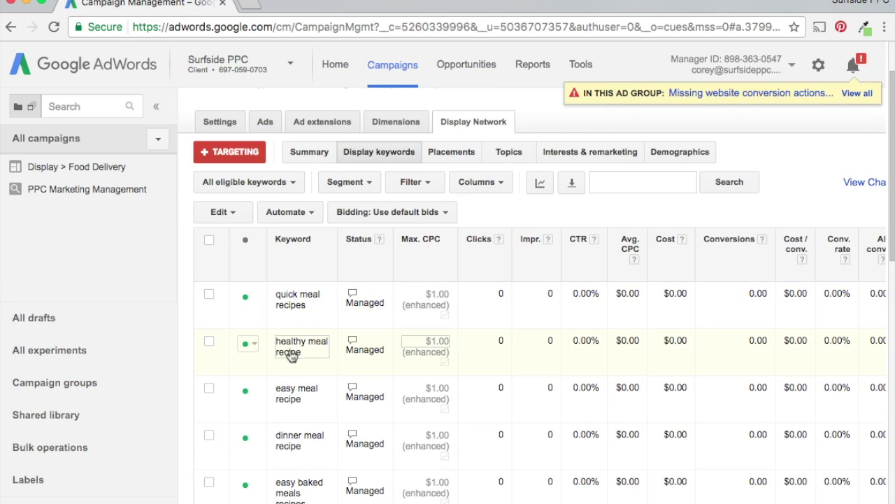
{"action": "scroll", "coordinate": [604, 364], "scroll_direction": "up", "scroll_amount": 1}
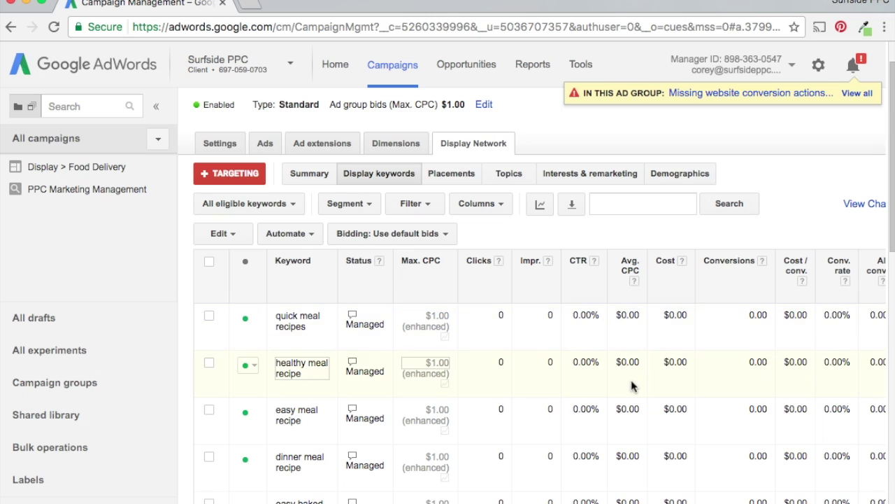
{"action": "scroll", "coordinate": [630, 381], "scroll_direction": "down", "scroll_amount": 10}
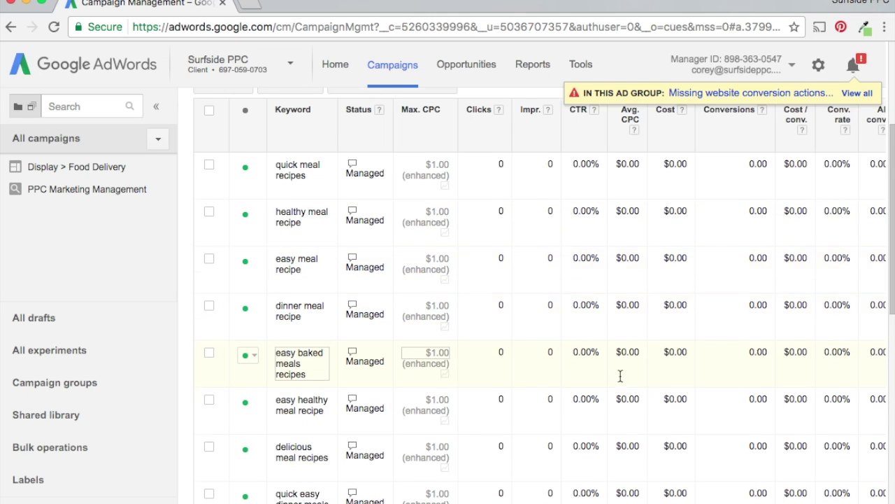
{"action": "scroll", "coordinate": [620, 375], "scroll_direction": "up", "scroll_amount": 10}
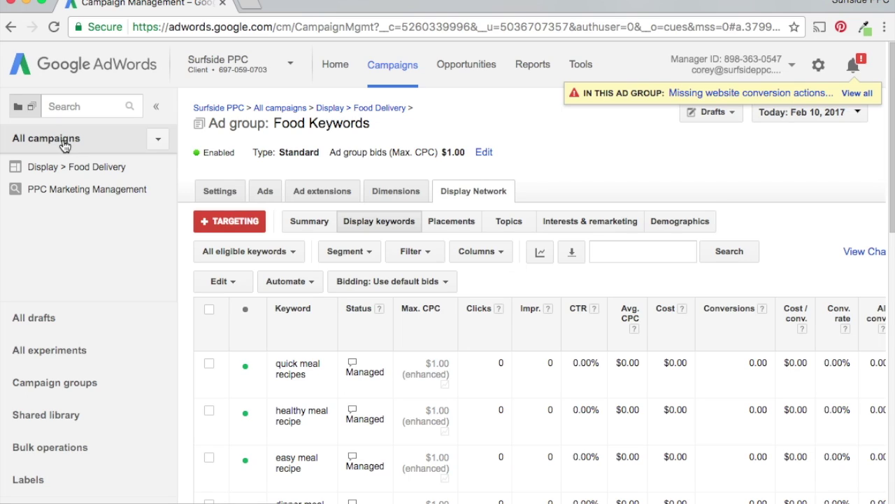
Go back to the Display > Food Delivery campaign and view its list of ad groups
{"action": "left_click", "coordinate": [16, 170]}
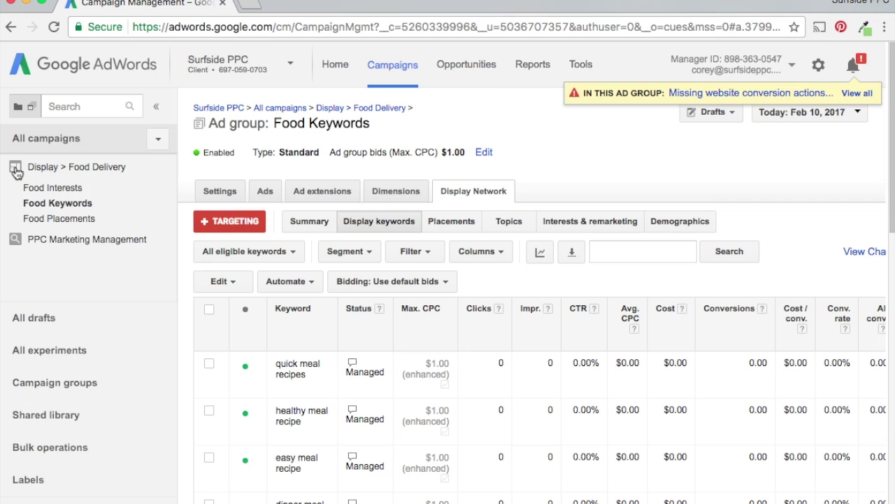
{"action": "left_click", "coordinate": [116, 170]}
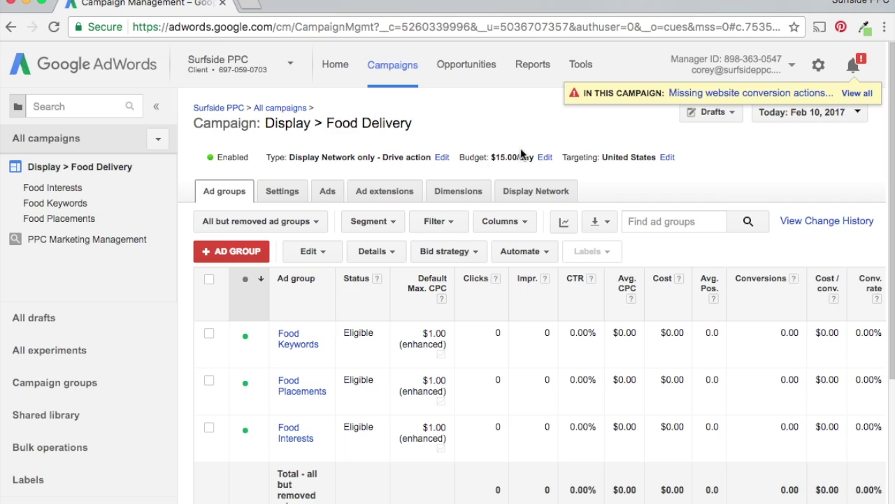
{"action": "left_click", "coordinate": [209, 333]}
{"action": "left_click", "coordinate": [209, 334]}
{"action": "left_click", "coordinate": [210, 380]}
{"action": "left_click", "coordinate": [209, 382]}
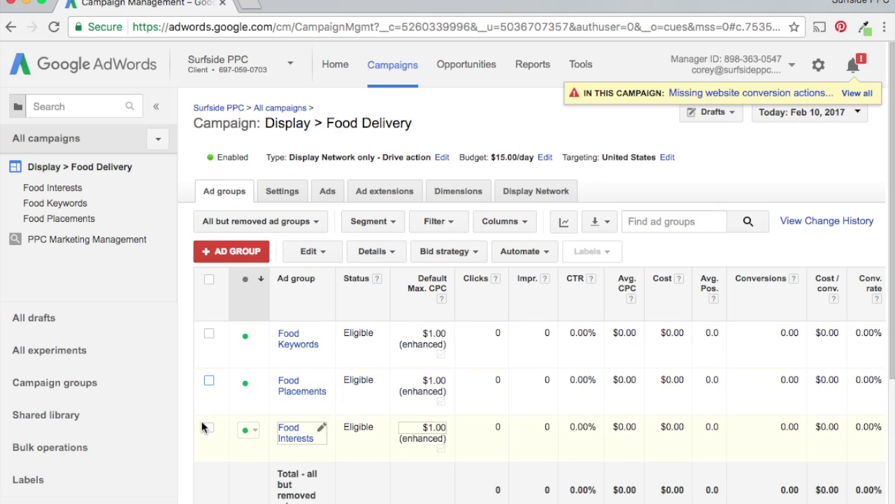
{"action": "left_click", "coordinate": [209, 427]}
{"action": "left_click", "coordinate": [209, 428]}
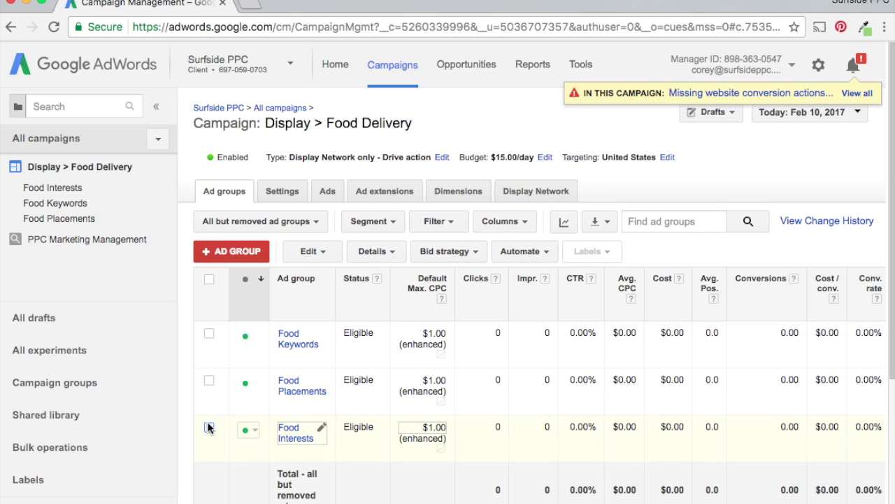